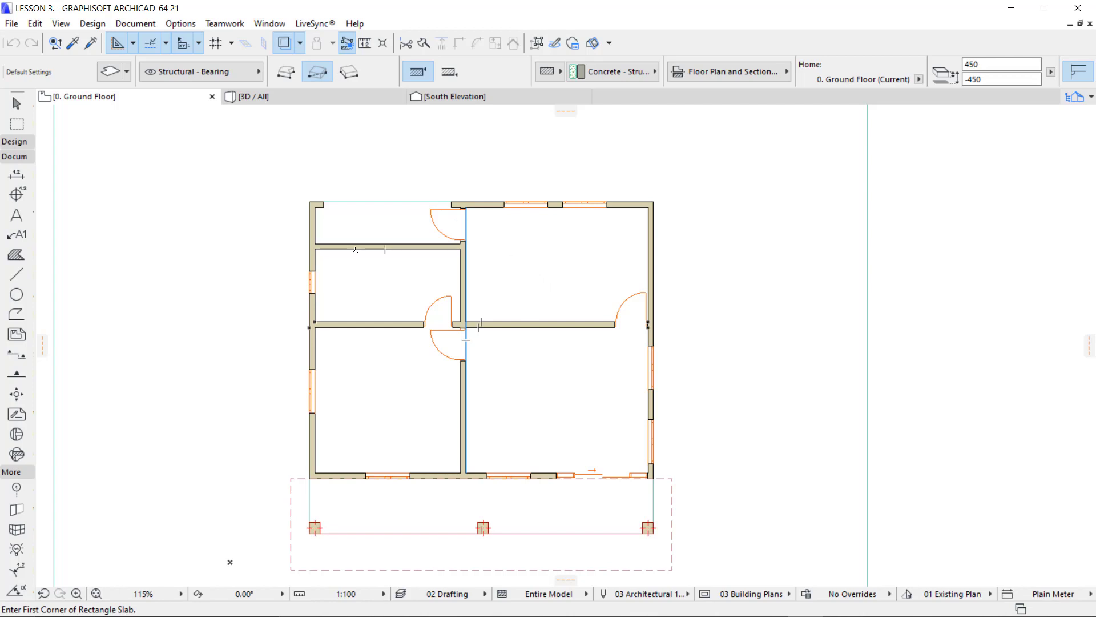
Step: Set the project's dimension standard to Plain Millimeter, with millimeter as the linear unit and 0 decimals
{"action": "left_click", "coordinate": [181, 24]}
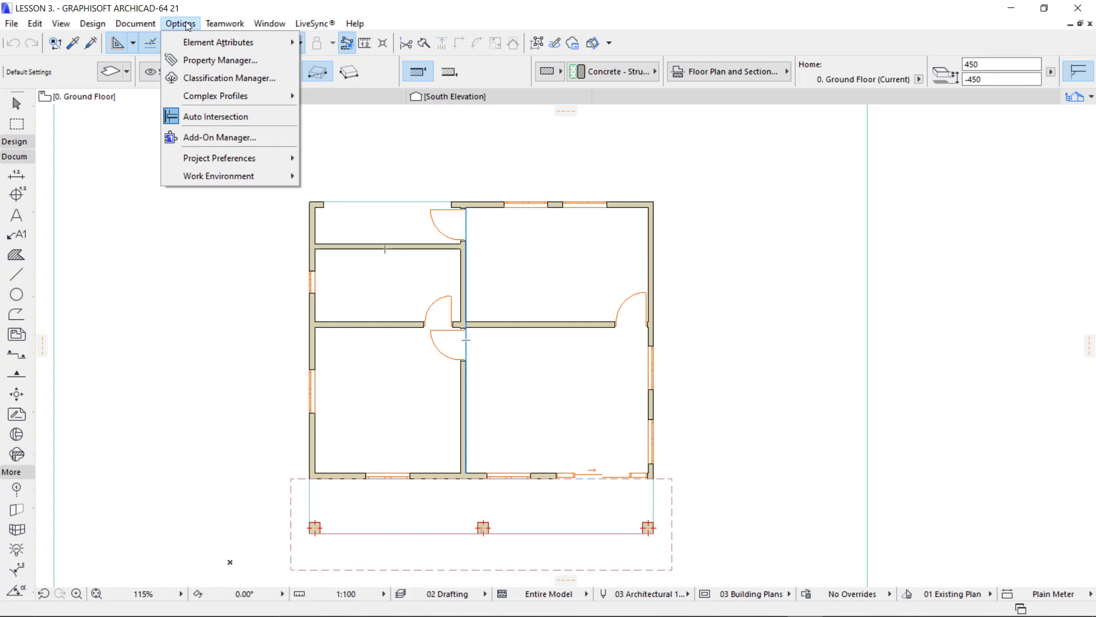
{"action": "mouse_move", "coordinate": [263, 155]}
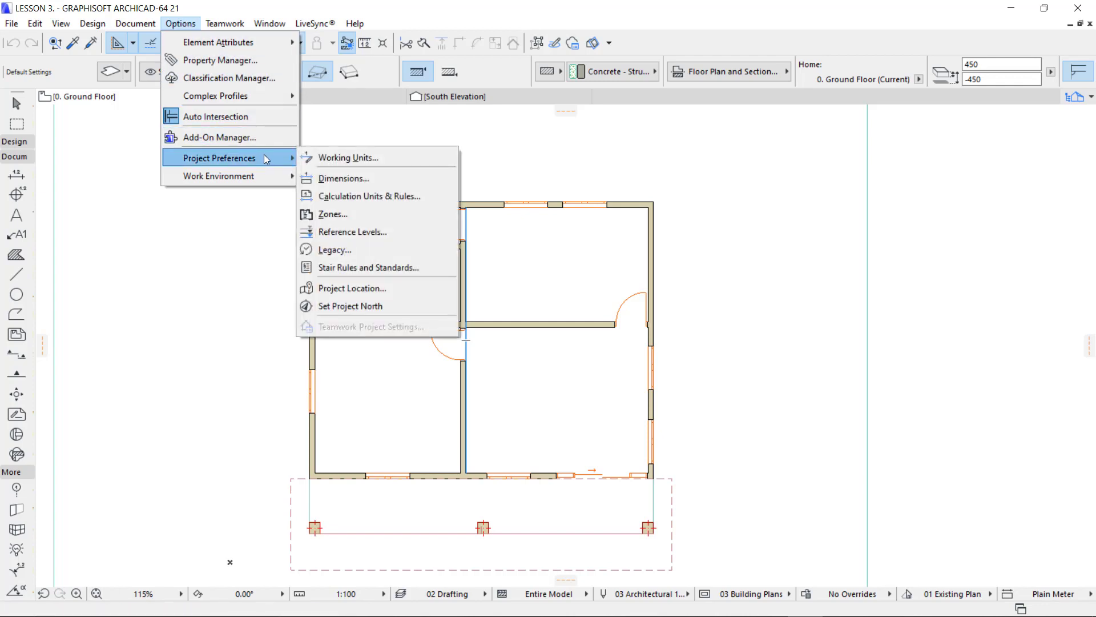
{"action": "left_click", "coordinate": [352, 178]}
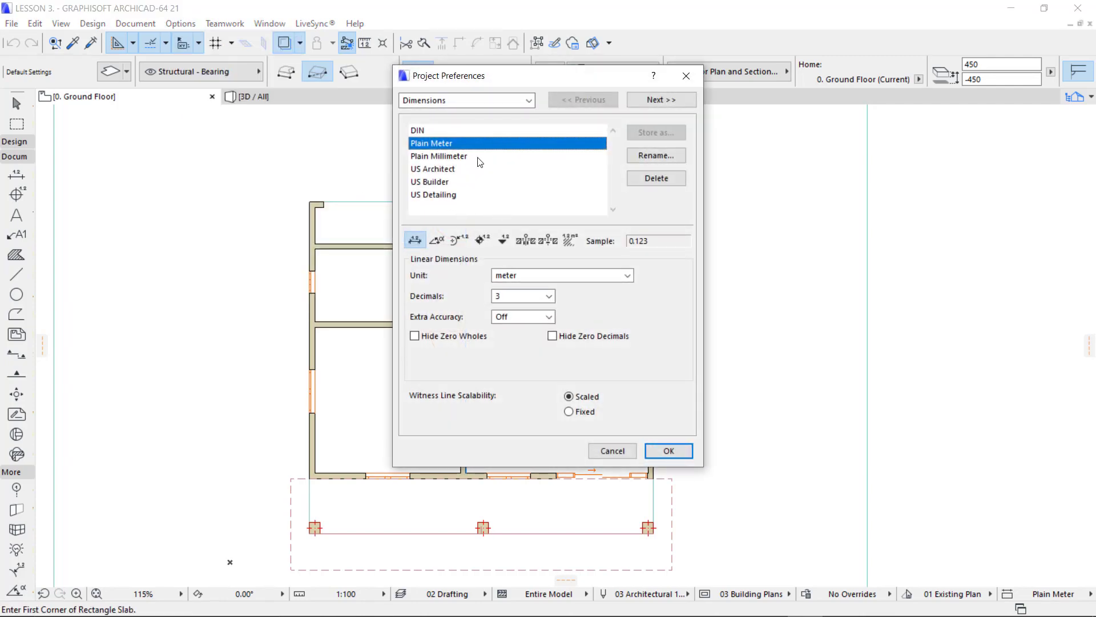
{"action": "left_click", "coordinate": [443, 157]}
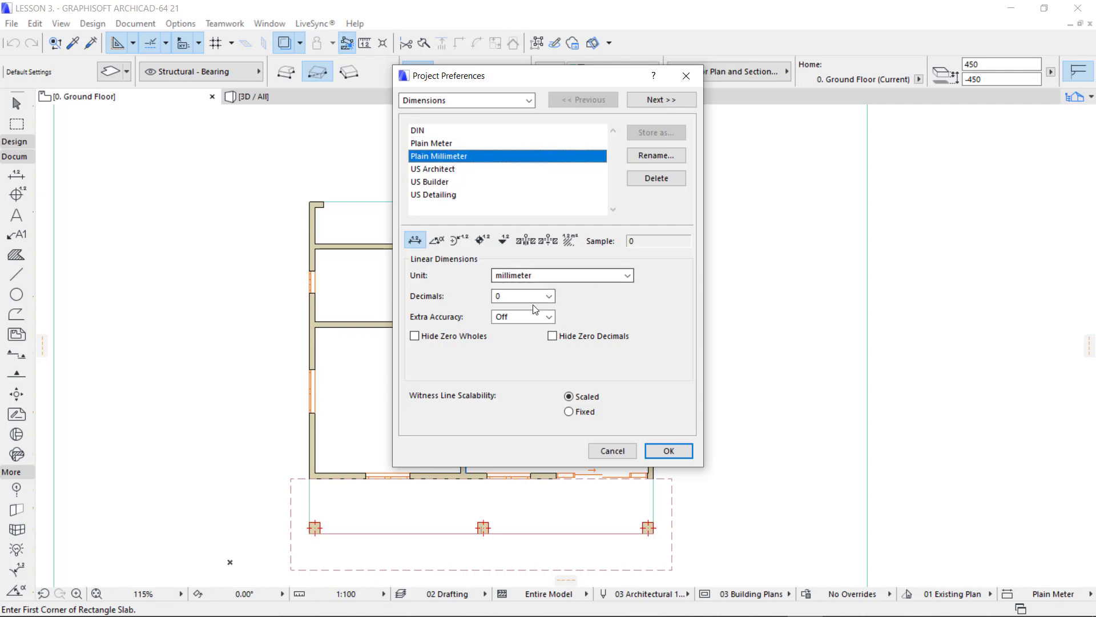
{"action": "left_click", "coordinate": [522, 275]}
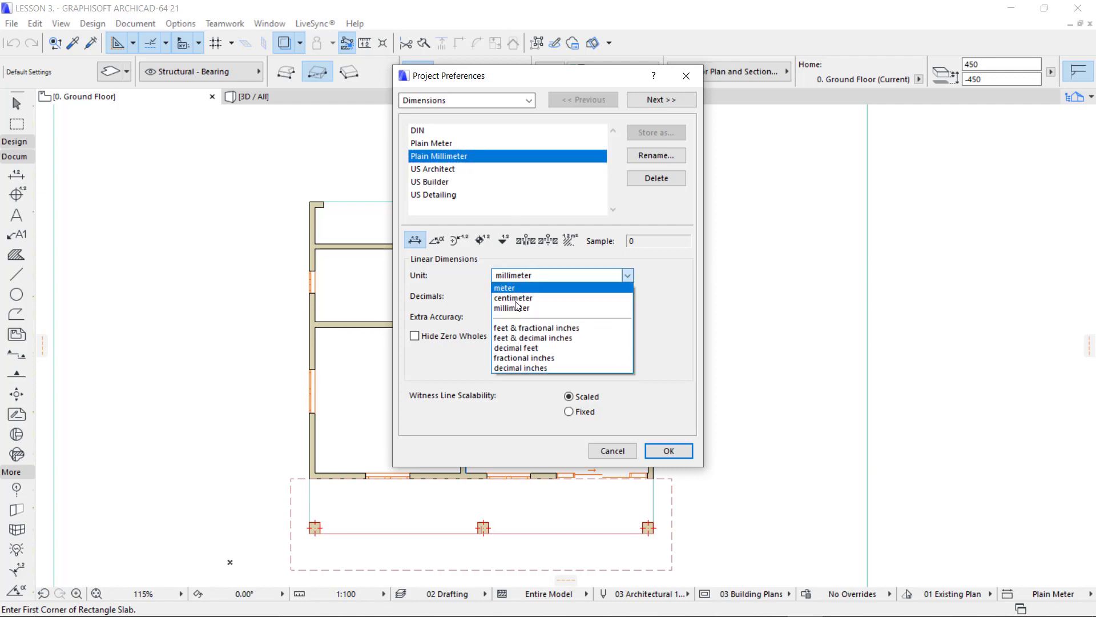
{"action": "left_click", "coordinate": [517, 297]}
{"action": "left_click", "coordinate": [517, 296]}
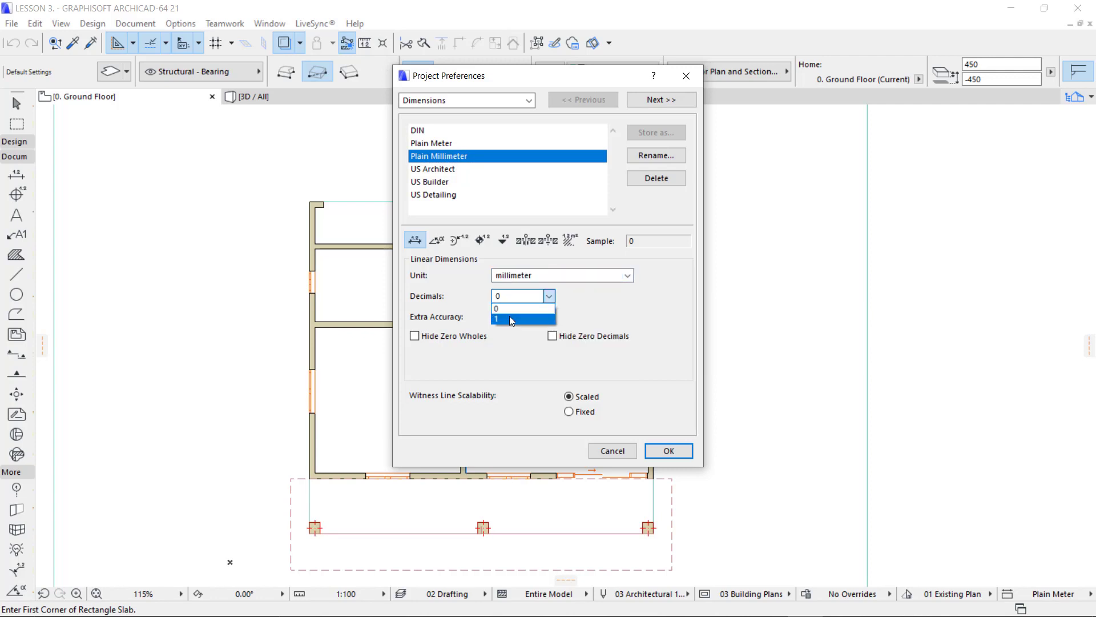
{"action": "left_click", "coordinate": [512, 309]}
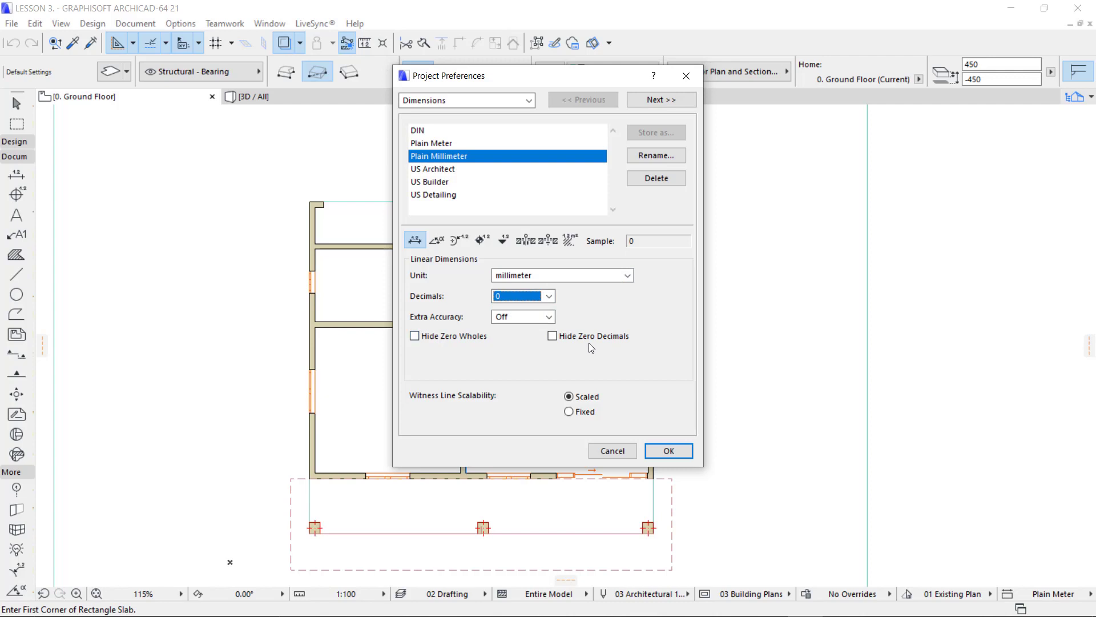
{"action": "left_click", "coordinate": [672, 452]}
Step: Open the Dimension tool's default settings and choose a filled arrow as the marker type
{"action": "middle_click_drag", "start_coordinate": [488, 370], "coordinate": [486, 327]}
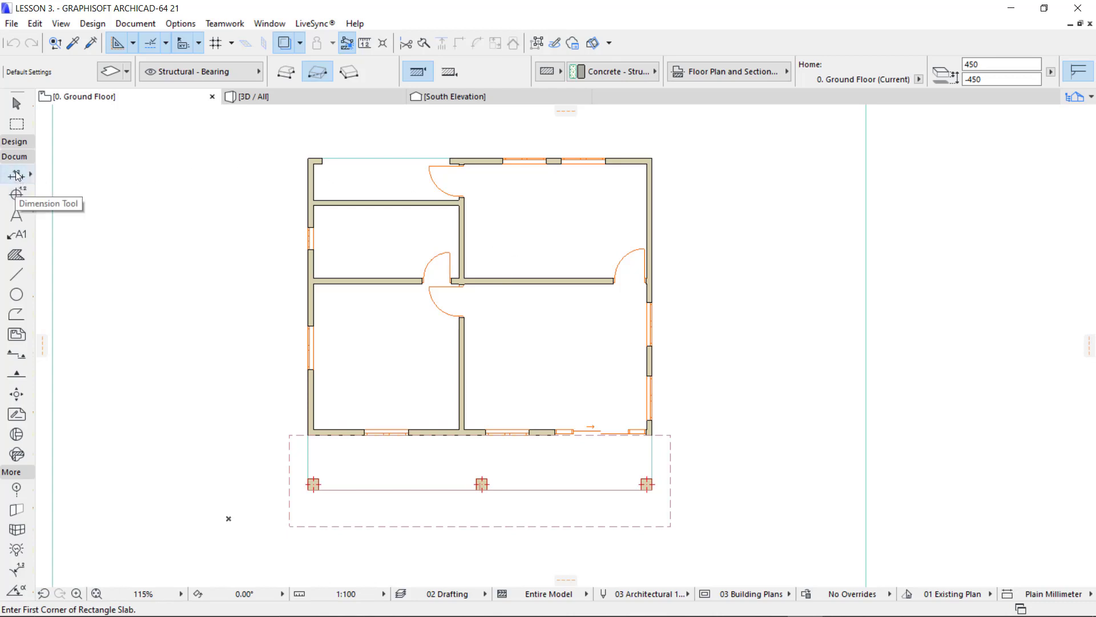
{"action": "left_click", "coordinate": [23, 142]}
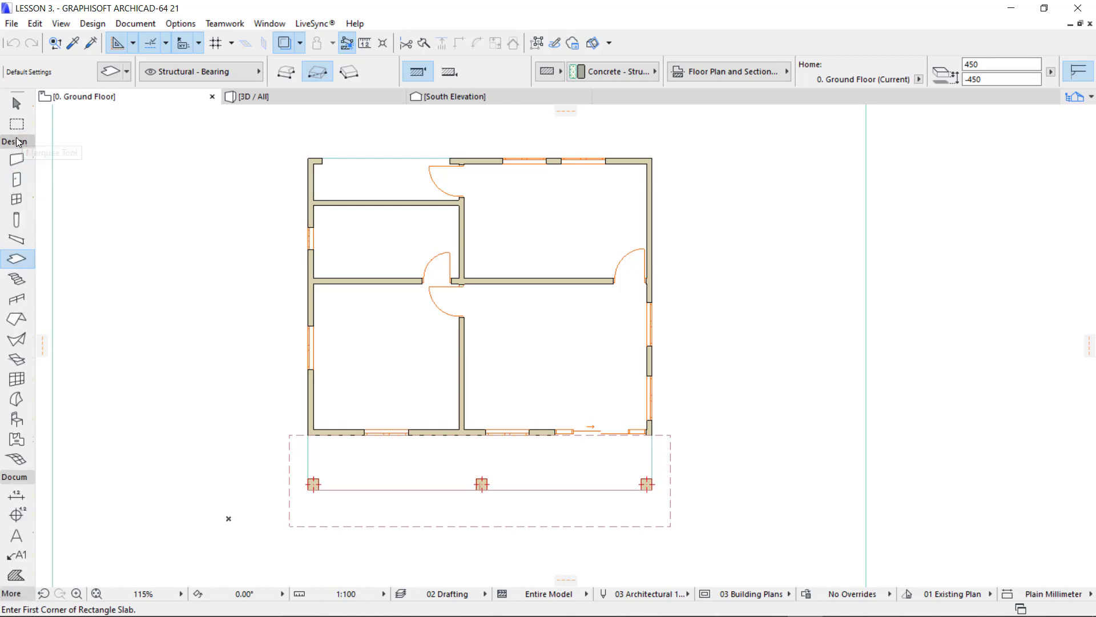
{"action": "double_click", "coordinate": [16, 495]}
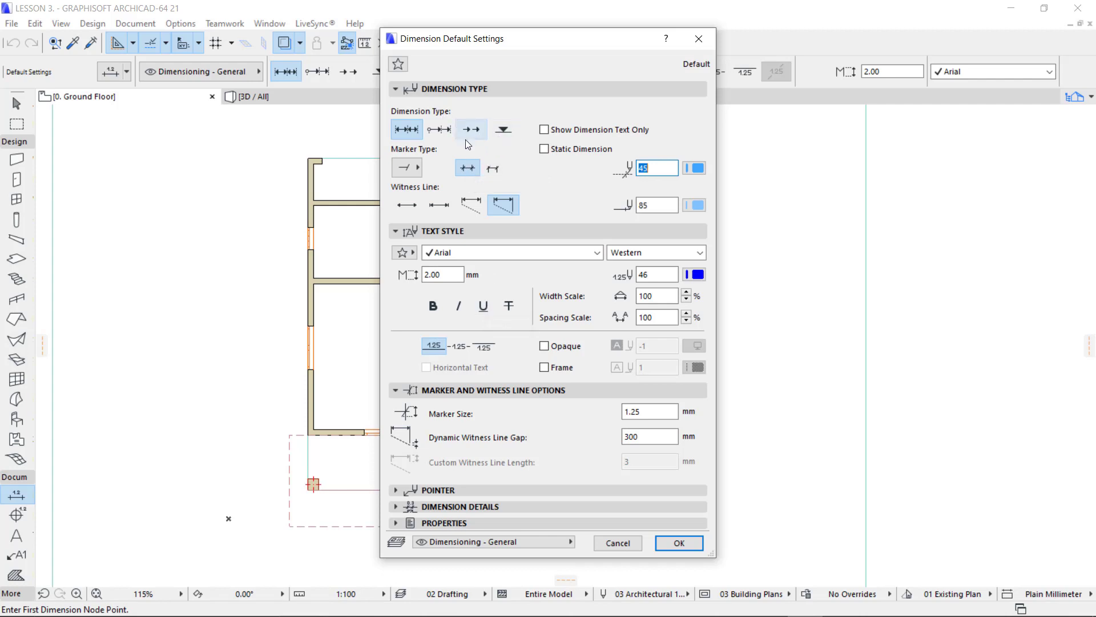
{"action": "left_click", "coordinate": [408, 169]}
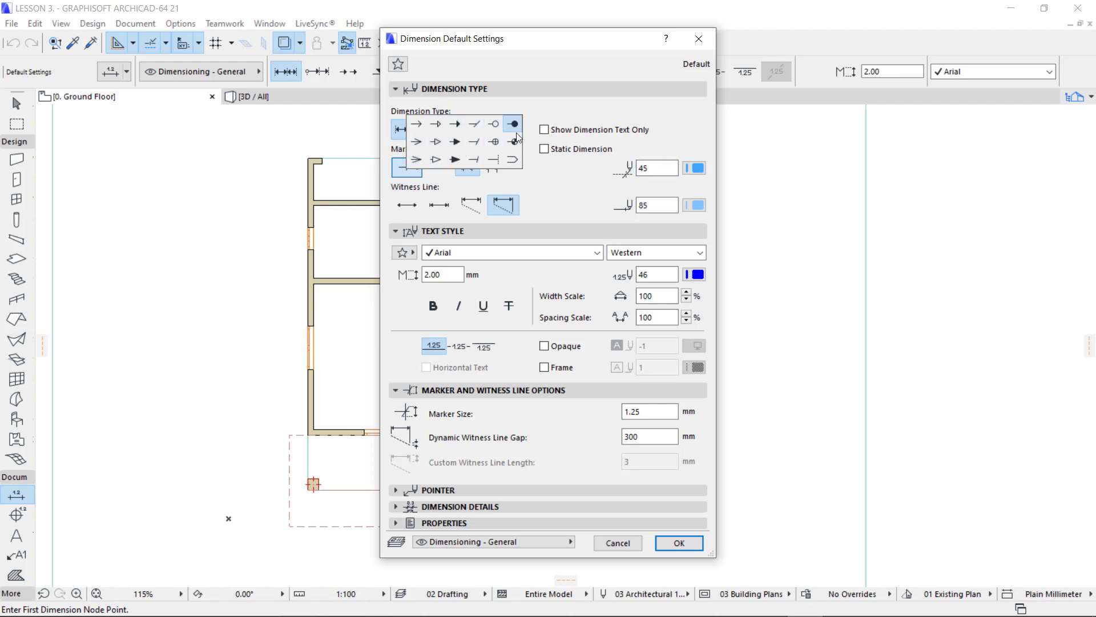
{"action": "left_click", "coordinate": [452, 141]}
{"action": "left_click", "coordinate": [406, 167]}
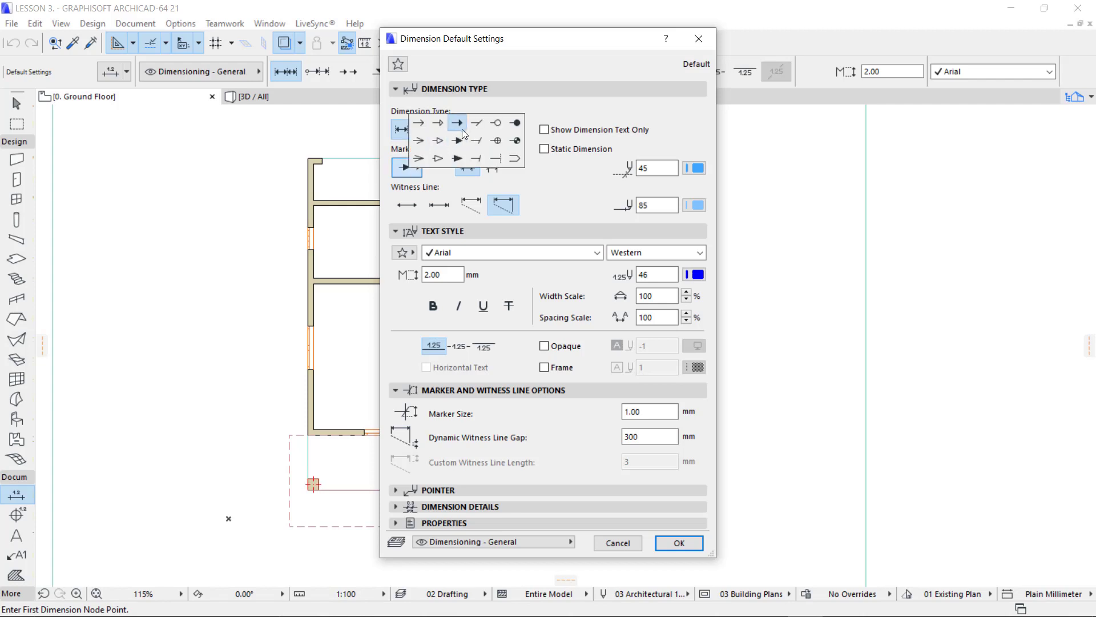
{"action": "left_click", "coordinate": [462, 128]}
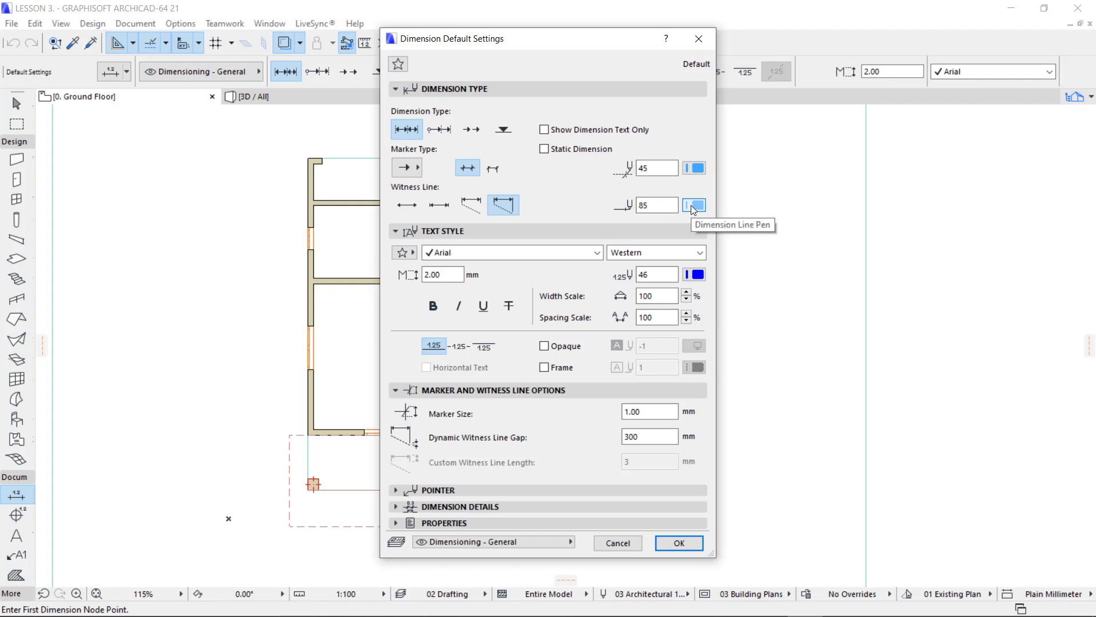
Step: Set the default dimension marker to black pen 1 and the dimension line to blue pen 6
{"action": "left_click", "coordinate": [694, 168]}
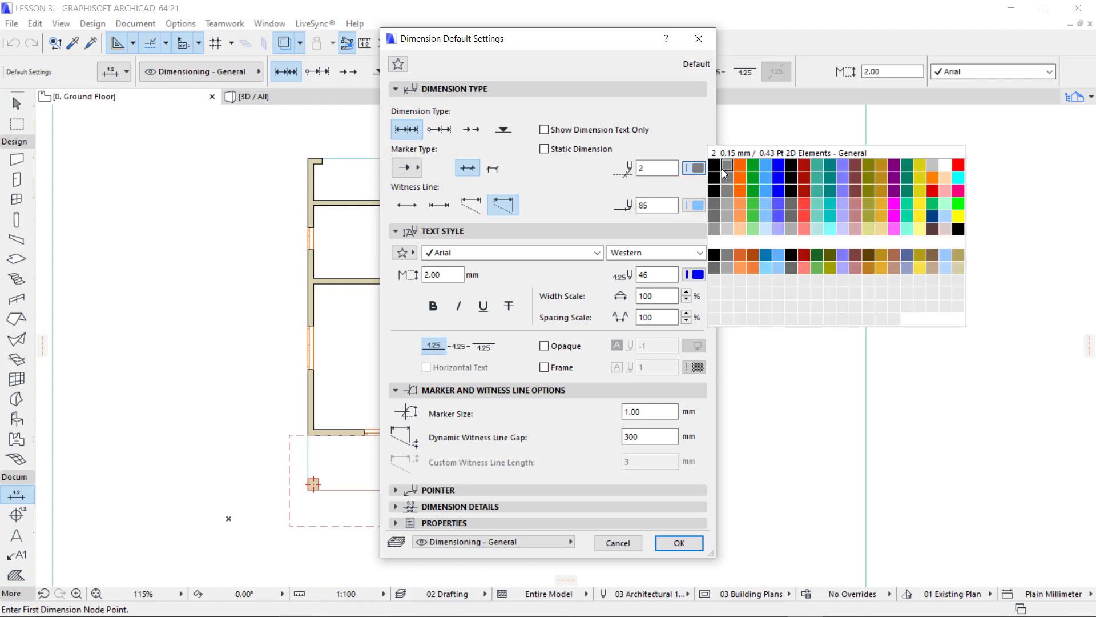
{"action": "left_click", "coordinate": [715, 170]}
{"action": "left_click", "coordinate": [694, 205]}
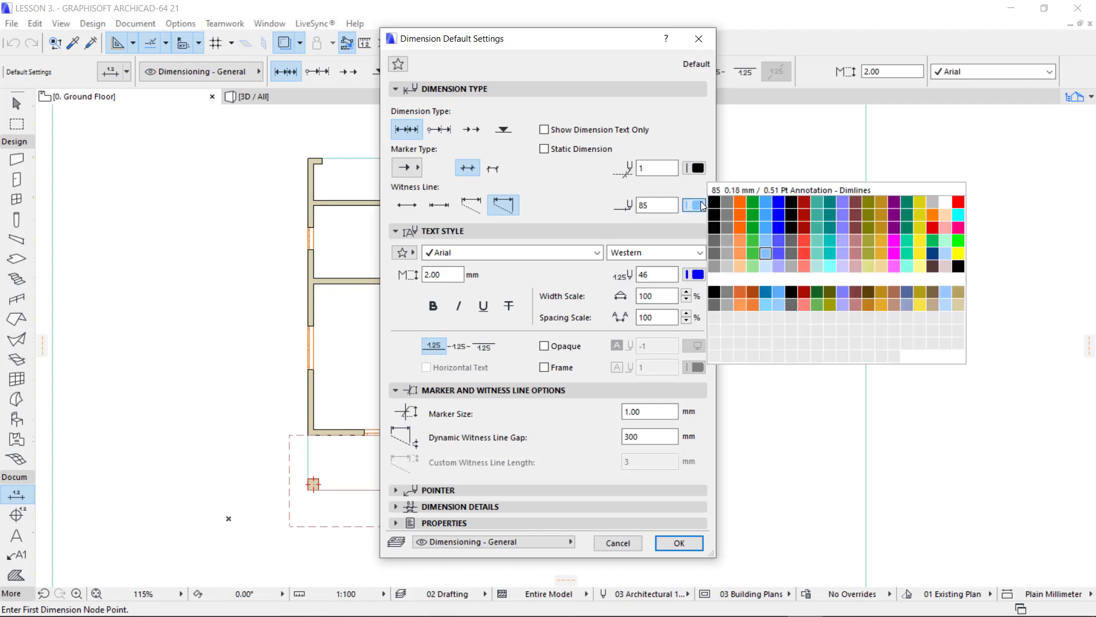
{"action": "left_click", "coordinate": [778, 202]}
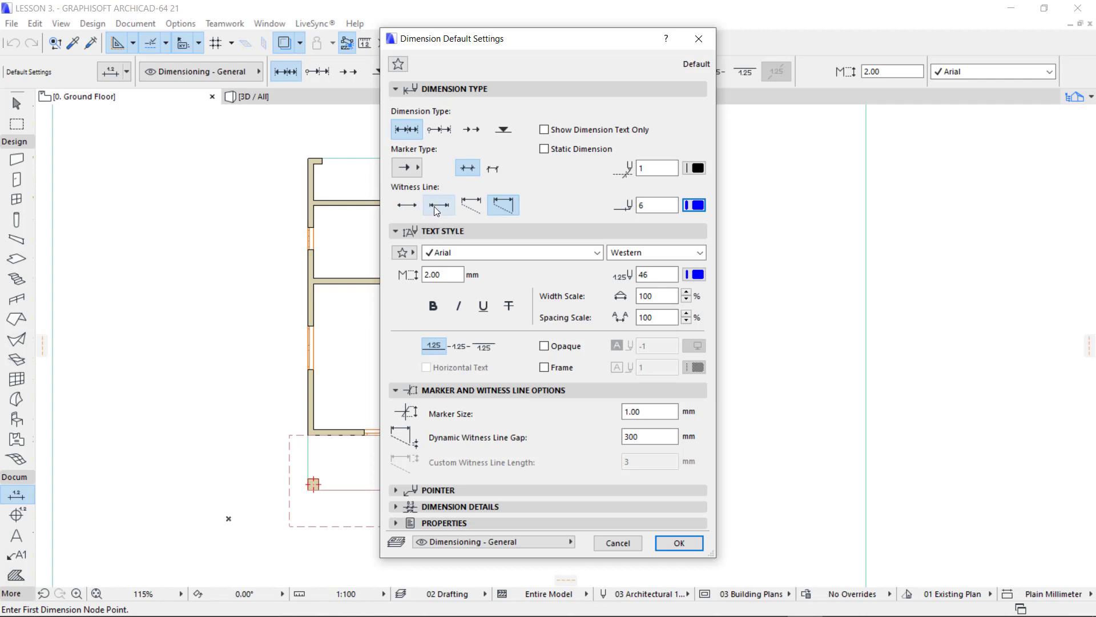
Step: Try the witness line types for the default dimension and choose the one with a custom witness line length
{"action": "left_click", "coordinate": [412, 207]}
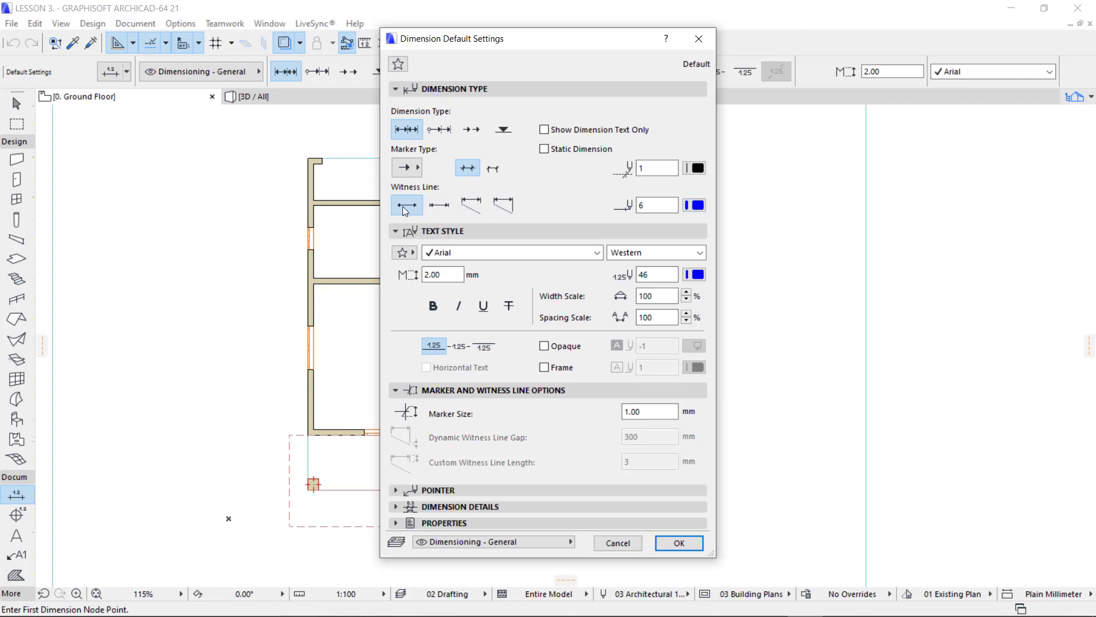
{"action": "left_click", "coordinate": [440, 208]}
{"action": "left_click", "coordinate": [474, 206]}
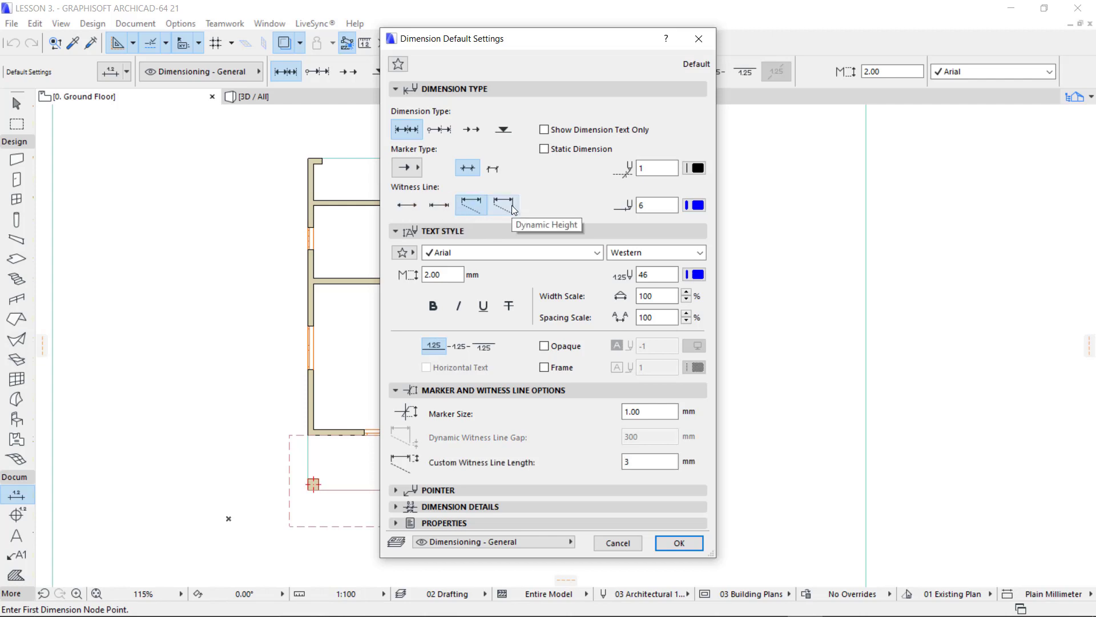
{"action": "left_click", "coordinate": [506, 207]}
{"action": "left_click", "coordinate": [470, 210]}
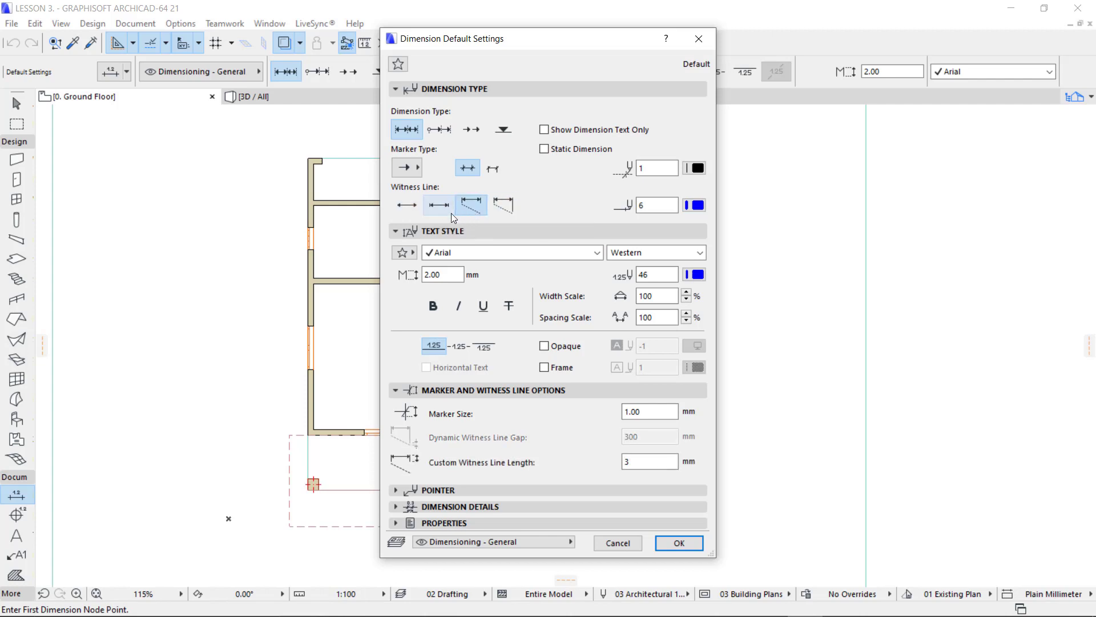
{"action": "left_click", "coordinate": [451, 212]}
{"action": "left_click", "coordinate": [471, 211]}
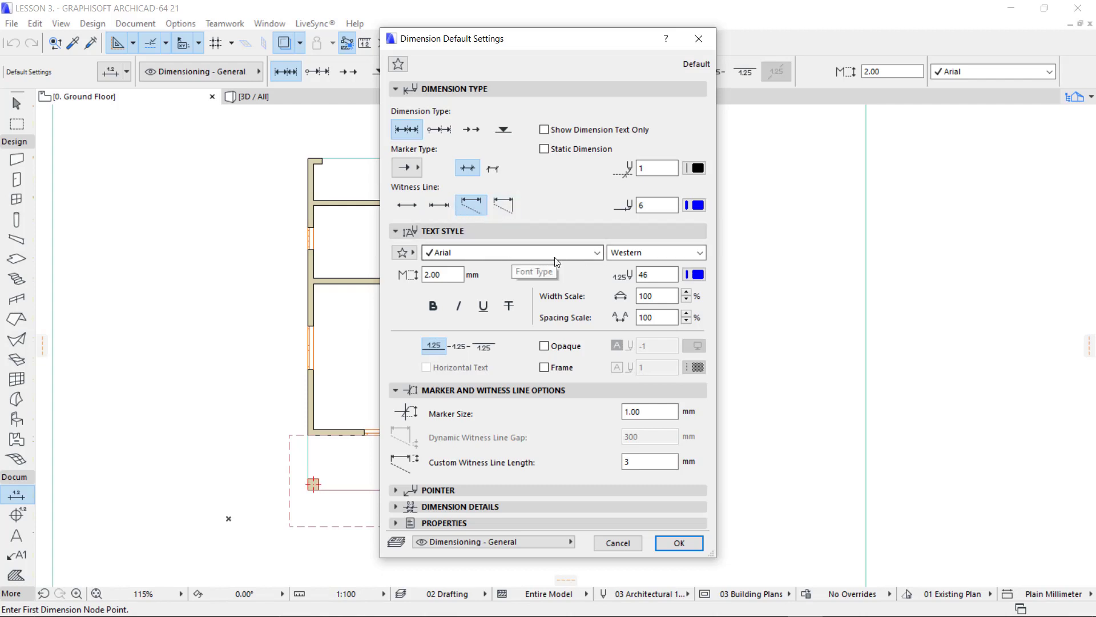
Step: Set the default dimension text to Bodoni MT, Western script, at a 3 mm font size
{"action": "left_click", "coordinate": [598, 252]}
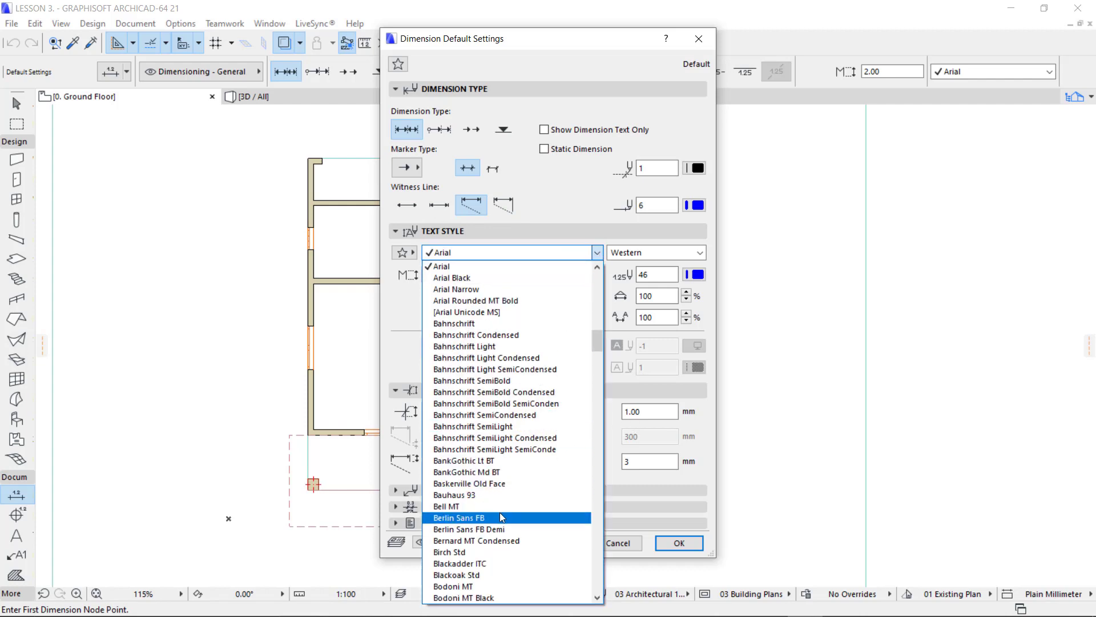
{"action": "left_click", "coordinate": [477, 586]}
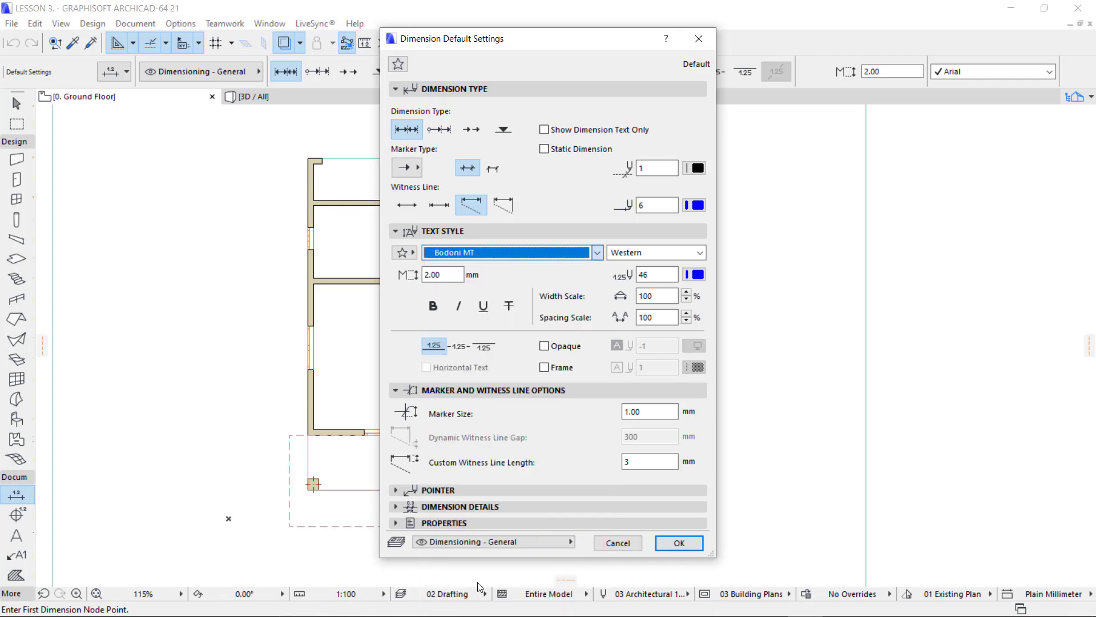
{"action": "left_click", "coordinate": [652, 252]}
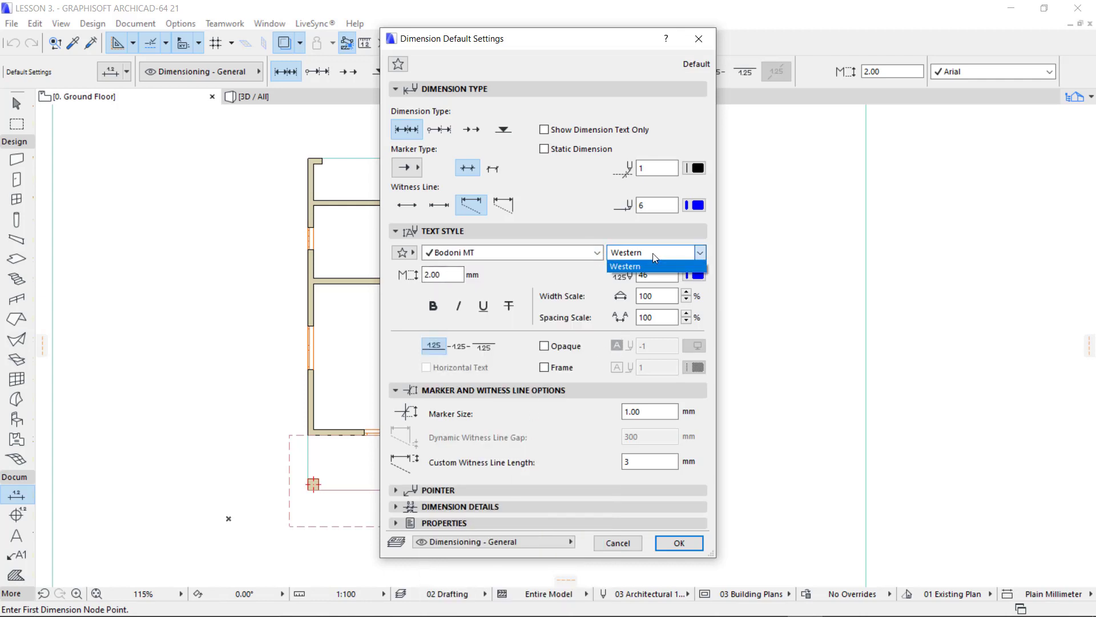
{"action": "left_click", "coordinate": [453, 276]}
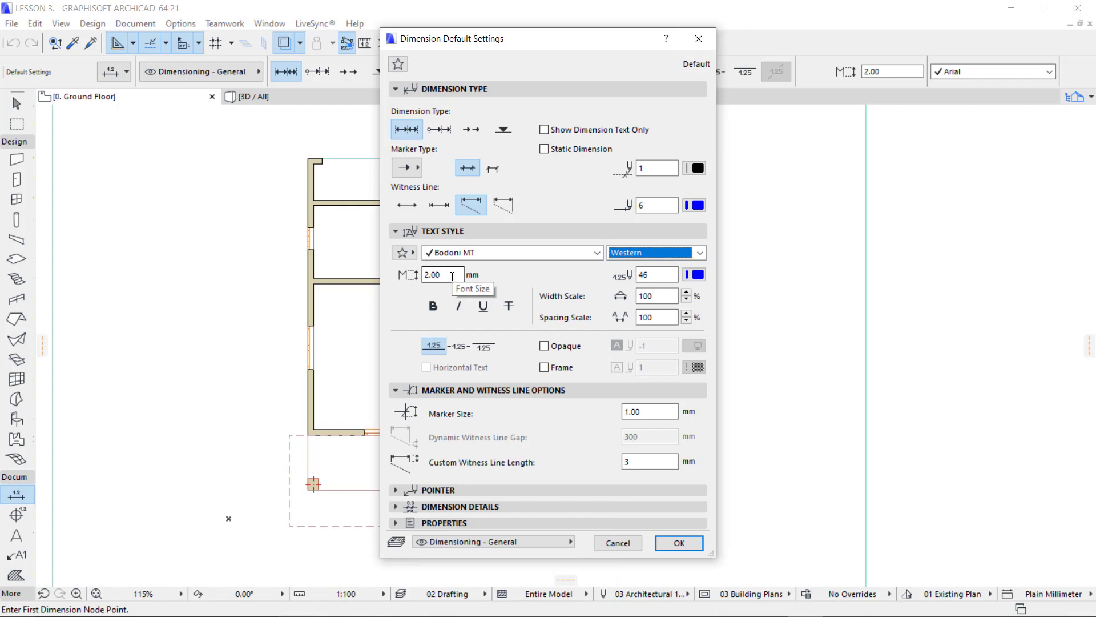
{"action": "double_click", "coordinate": [452, 274]}
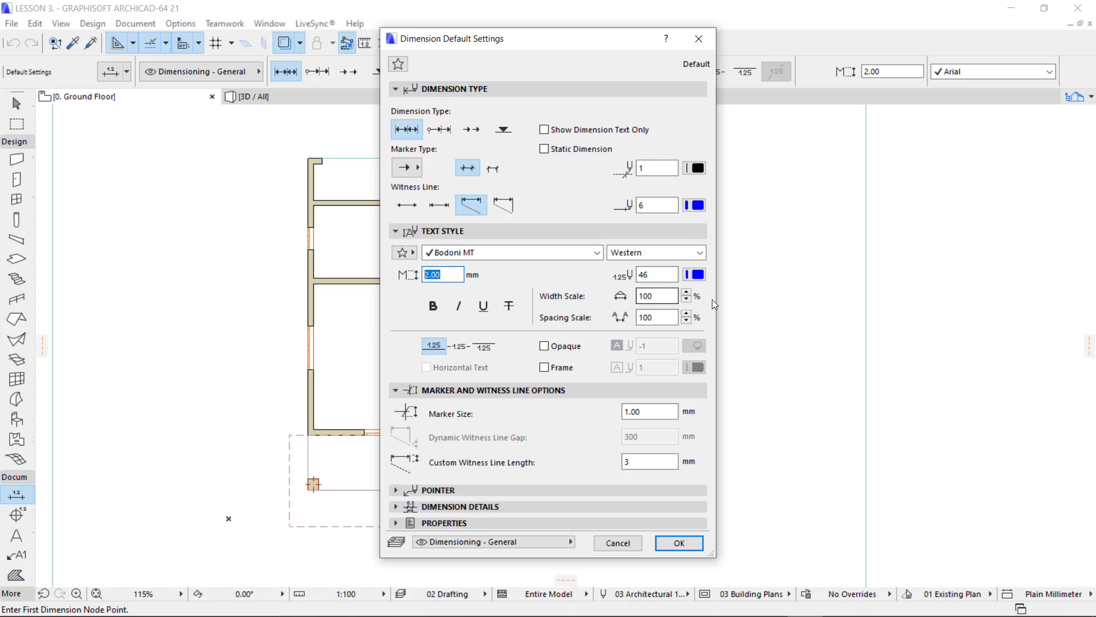
{"action": "type", "text": "3"}
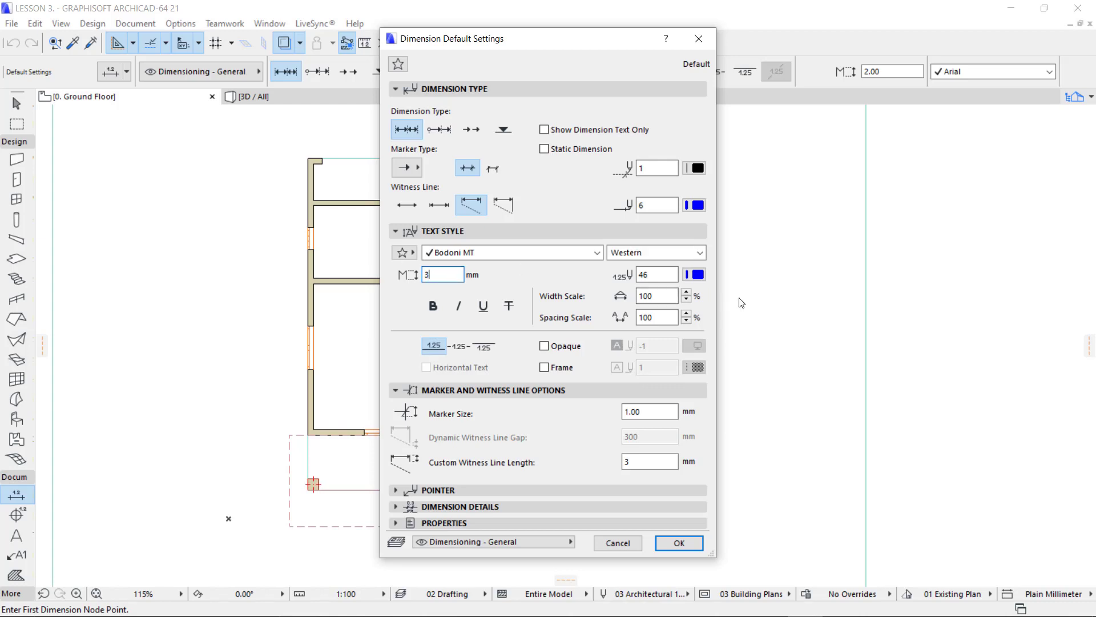
{"action": "left_click", "coordinate": [468, 255]}
{"action": "left_click", "coordinate": [462, 258]}
{"action": "double_click", "coordinate": [449, 273]}
{"action": "left_click", "coordinate": [439, 275]}
Step: Set the default dimension text to black pen 1, expand the pointer settings and apply the dimension defaults
{"action": "left_click", "coordinate": [696, 276]}
{"action": "left_click", "coordinate": [693, 267]}
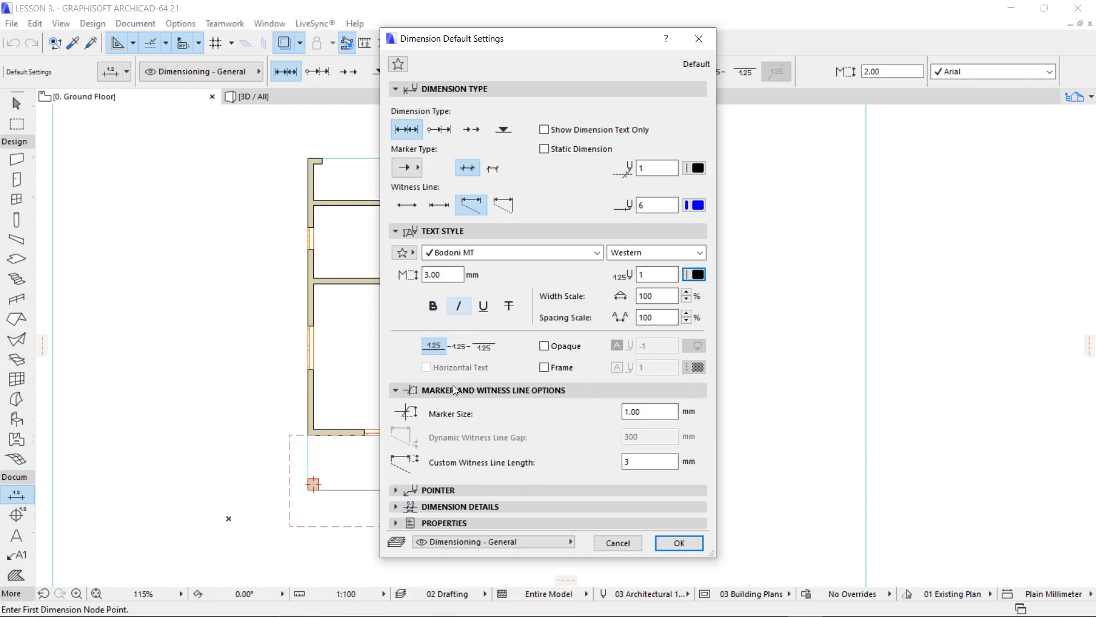
{"action": "left_click", "coordinate": [515, 489]}
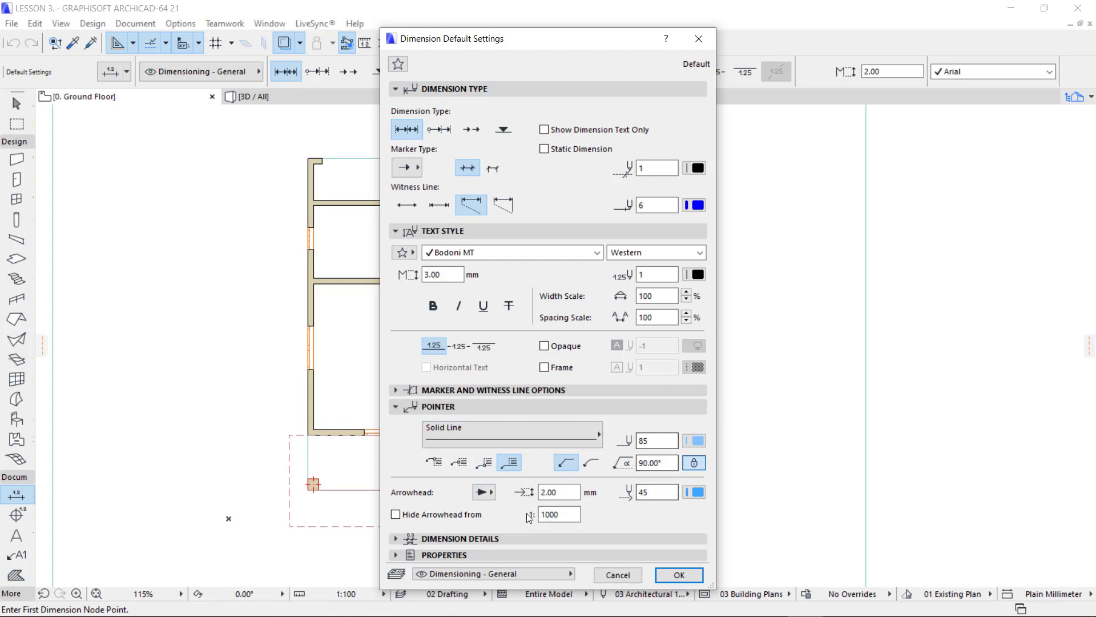
{"action": "left_click", "coordinate": [675, 573]}
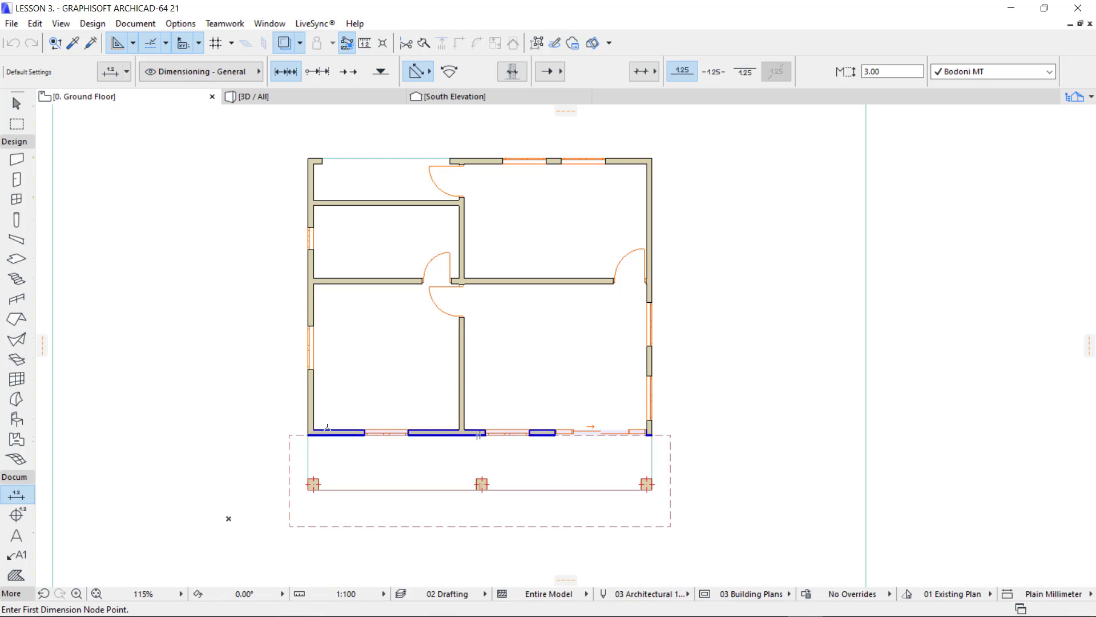
Step: Dimension the inner width of the lower-left room, placing the dimension line just inside its bottom wall
{"action": "scroll", "coordinate": [328, 425], "scroll_direction": "up", "scroll_amount": 5}
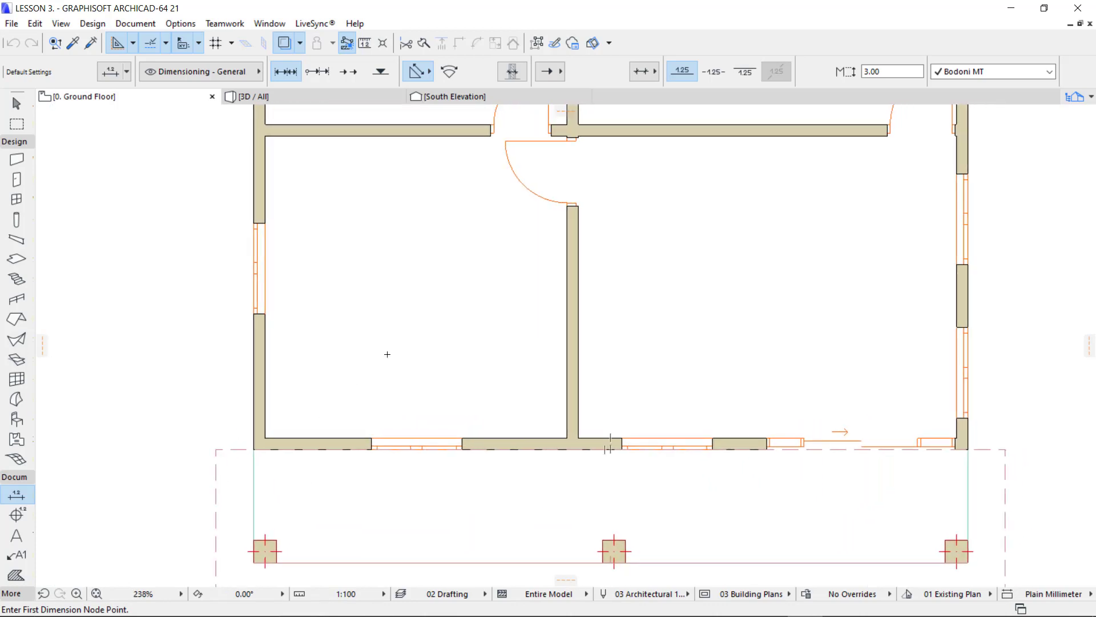
{"action": "scroll", "coordinate": [387, 354], "scroll_direction": "up", "scroll_amount": 2}
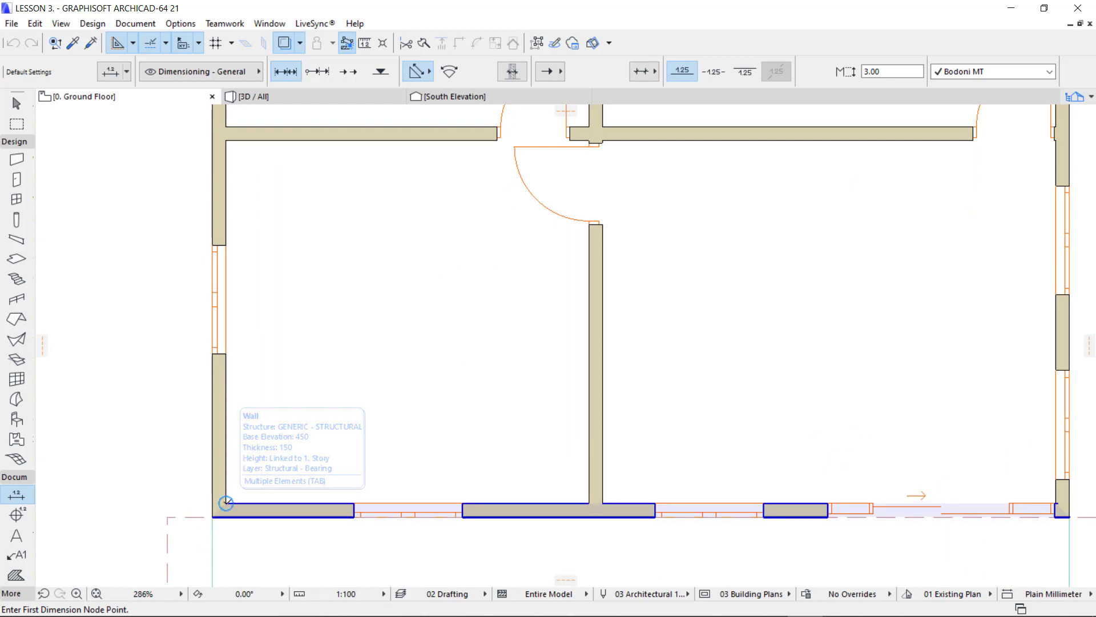
{"action": "left_click", "coordinate": [226, 502]}
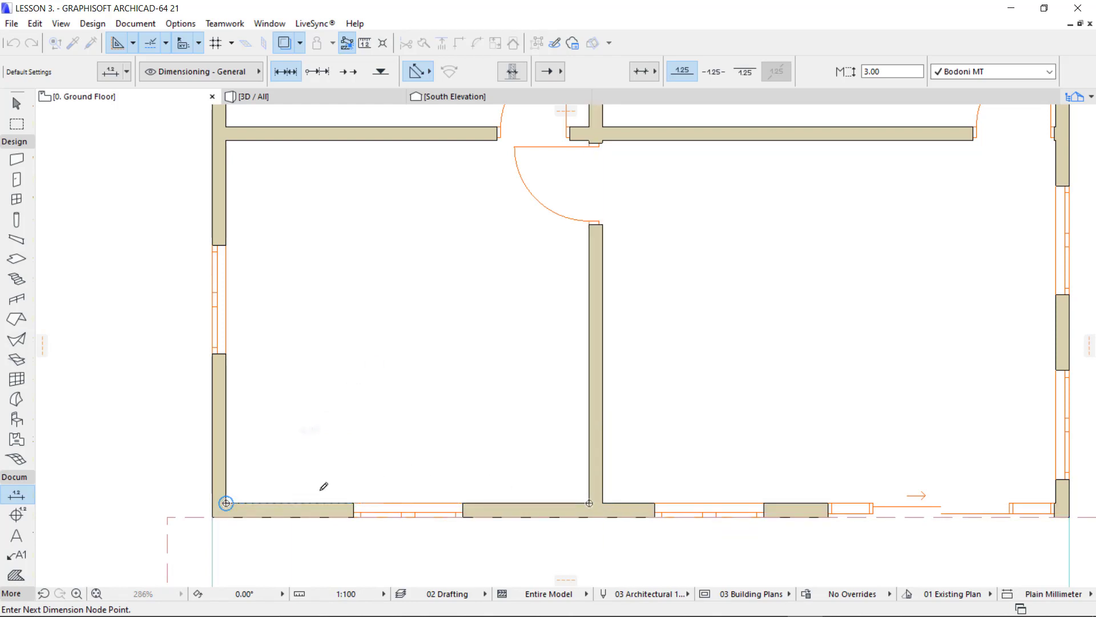
{"action": "scroll", "coordinate": [248, 509], "scroll_direction": "up", "scroll_amount": 1}
{"action": "scroll", "coordinate": [245, 503], "scroll_direction": "up", "scroll_amount": 2}
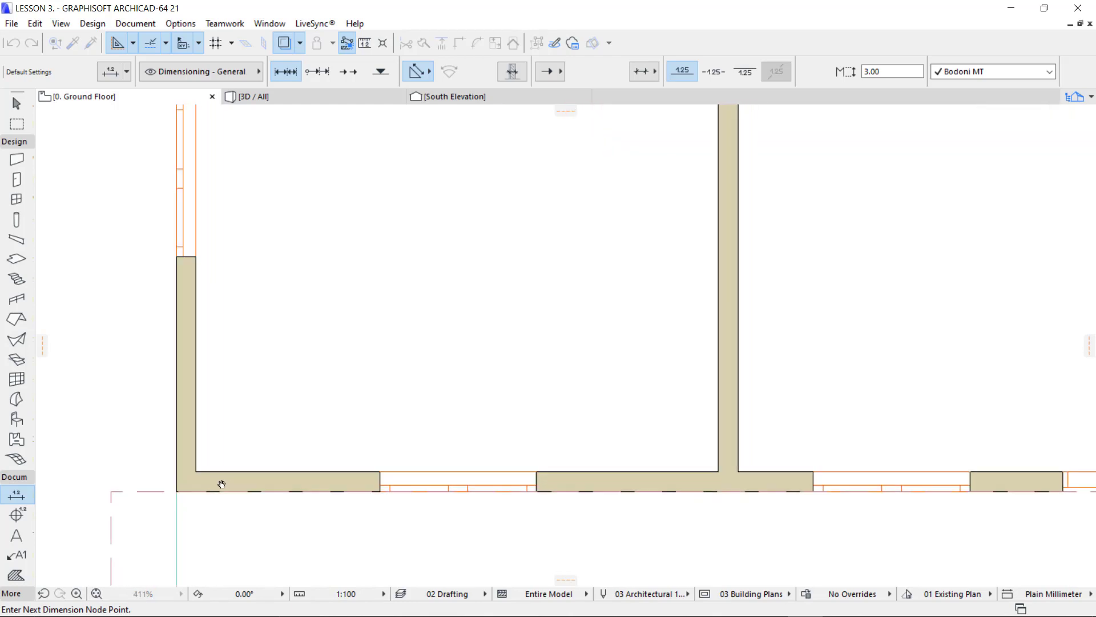
{"action": "left_click", "coordinate": [183, 459]}
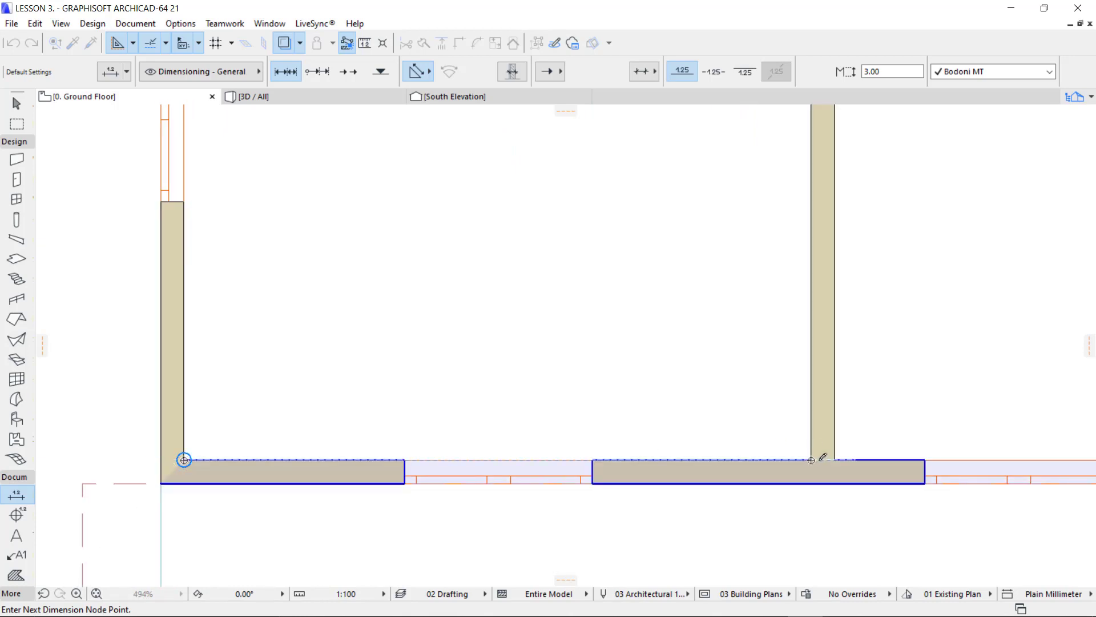
{"action": "scroll", "coordinate": [446, 371], "scroll_direction": "down", "scroll_amount": 3}
{"action": "middle_click_drag", "start_coordinate": [453, 354], "coordinate": [398, 450]}
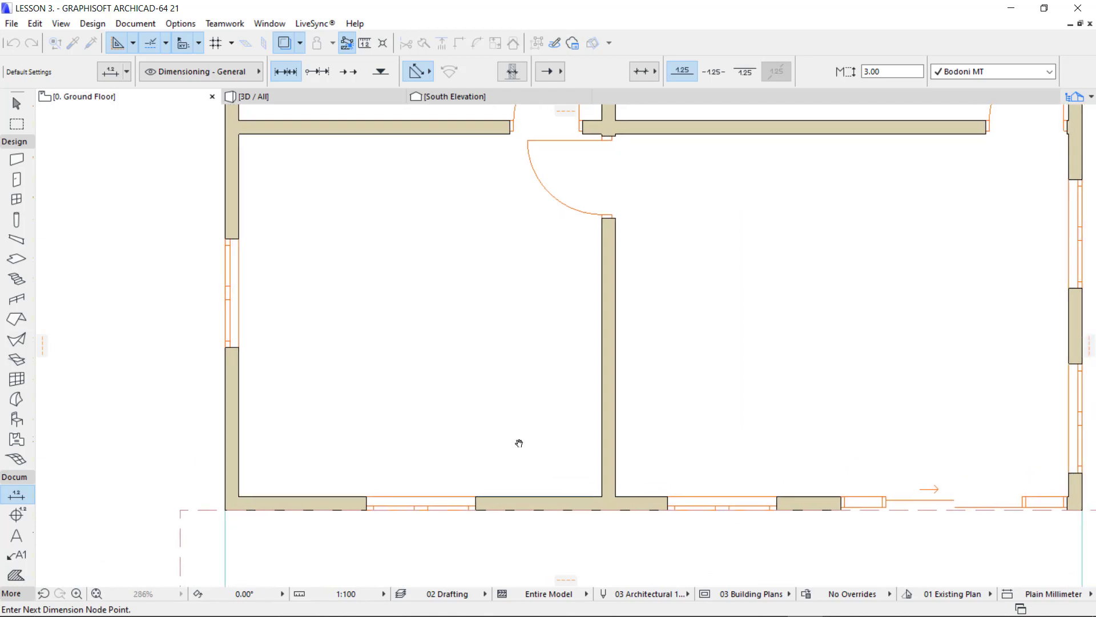
{"action": "middle_click_drag", "start_coordinate": [519, 443], "coordinate": [458, 416]}
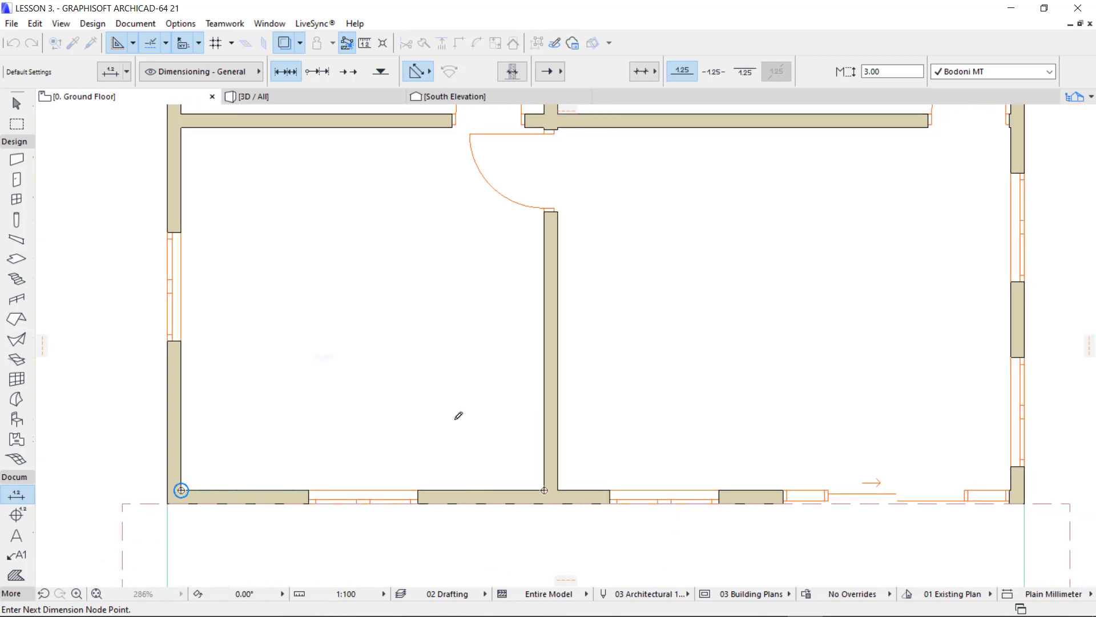
{"action": "double_click", "coordinate": [347, 451]}
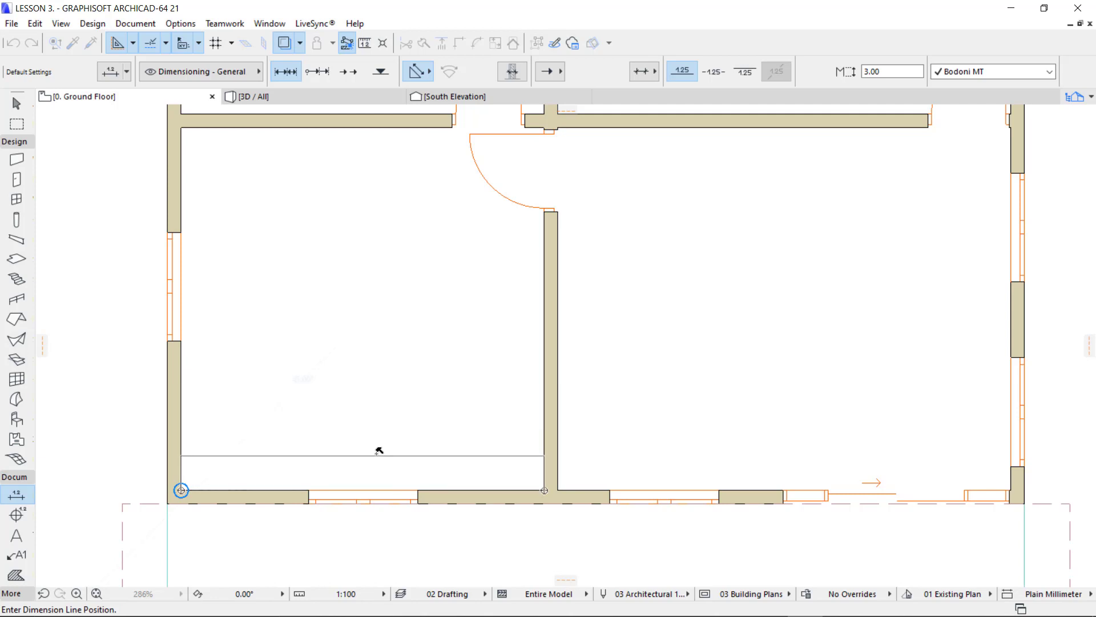
{"action": "left_click", "coordinate": [380, 451]}
Step: Dimension the inner width of the lower-right room, placing the line roughly level with the neighbouring room's width dimension
{"action": "scroll", "coordinate": [408, 442], "scroll_direction": "down", "scroll_amount": 4}
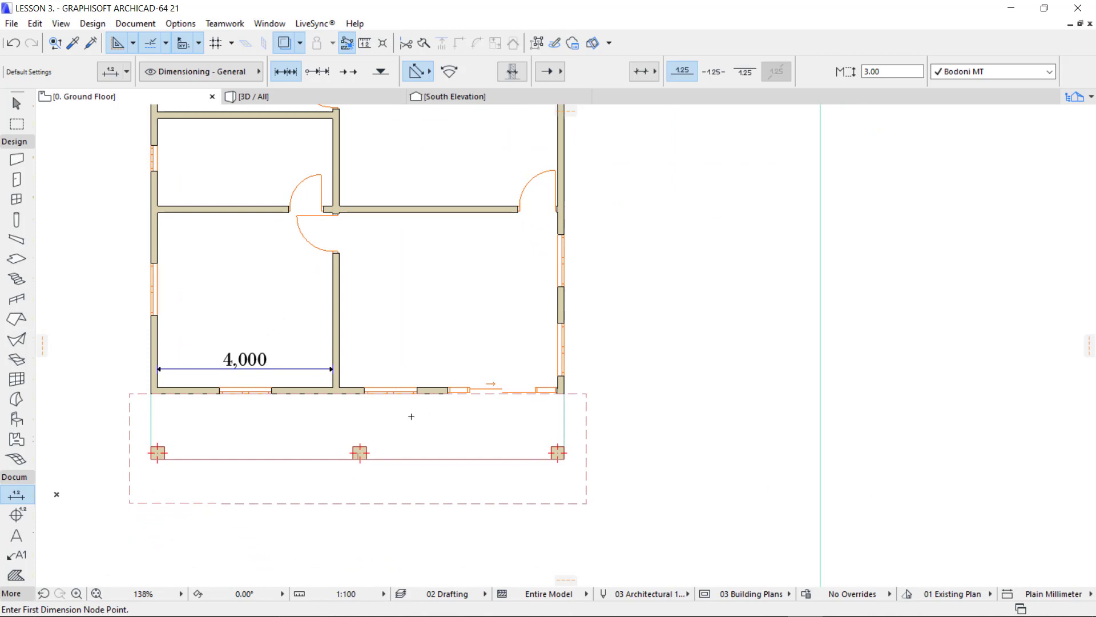
{"action": "scroll", "coordinate": [416, 420], "scroll_direction": "up", "scroll_amount": 1}
{"action": "scroll", "coordinate": [229, 352], "scroll_direction": "up", "scroll_amount": 1}
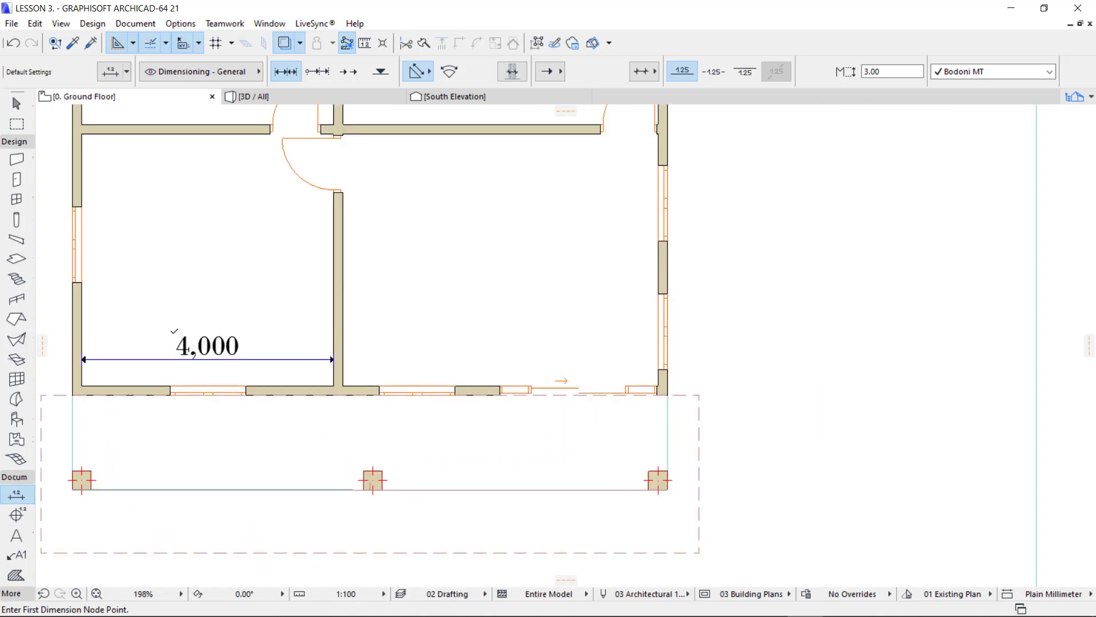
{"action": "scroll", "coordinate": [485, 377], "scroll_direction": "up", "scroll_amount": 1}
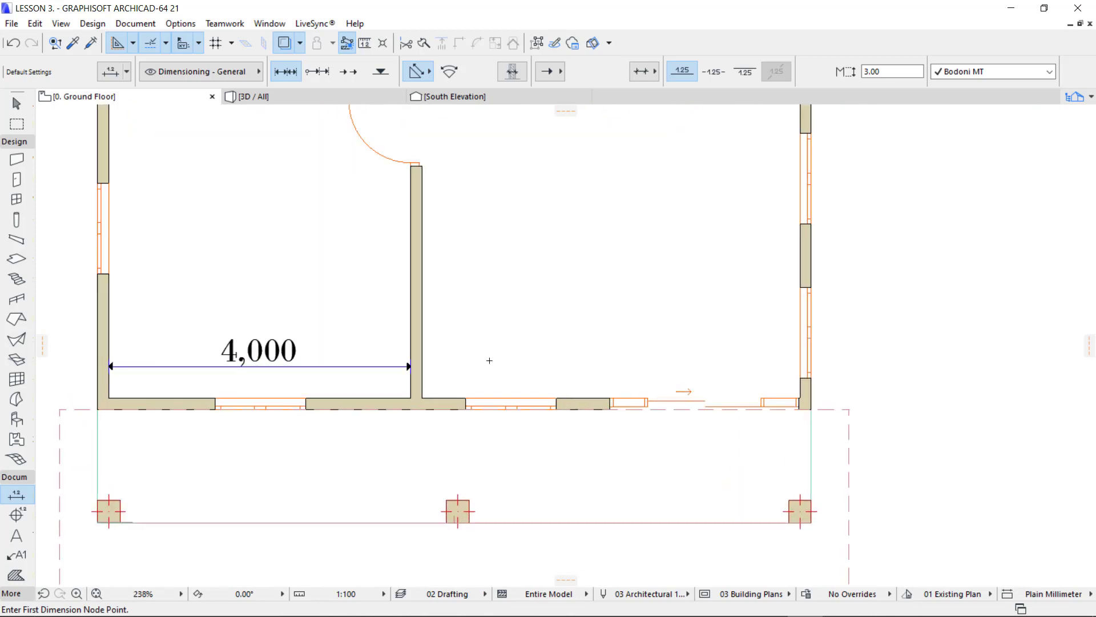
{"action": "left_click", "coordinate": [423, 398]}
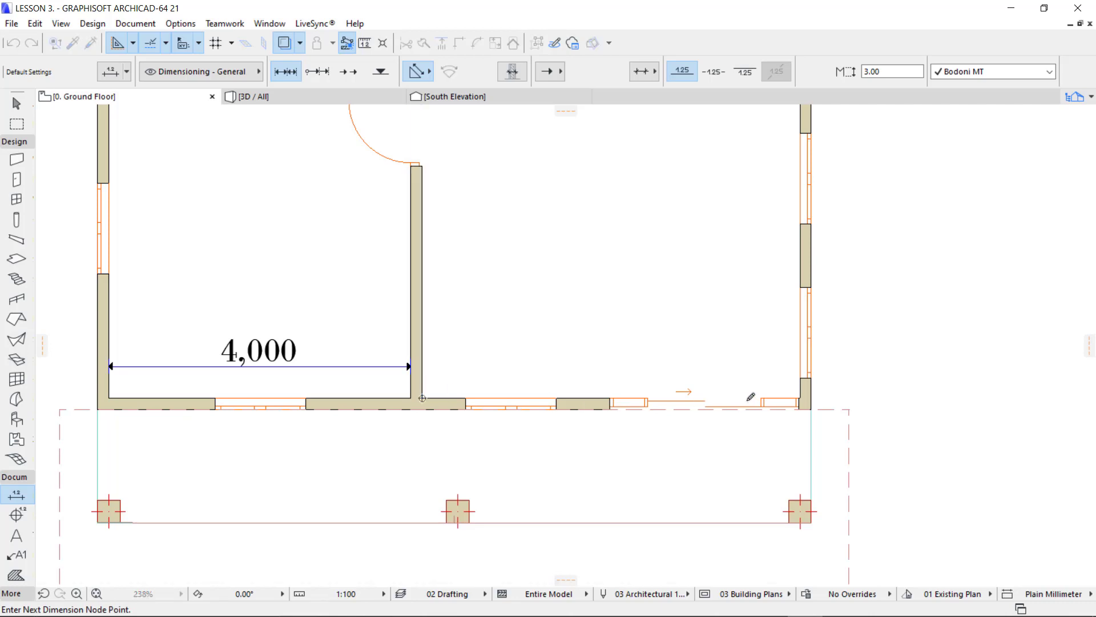
{"action": "scroll", "coordinate": [822, 395], "scroll_direction": "up", "scroll_amount": 3}
{"action": "left_click", "coordinate": [800, 398]}
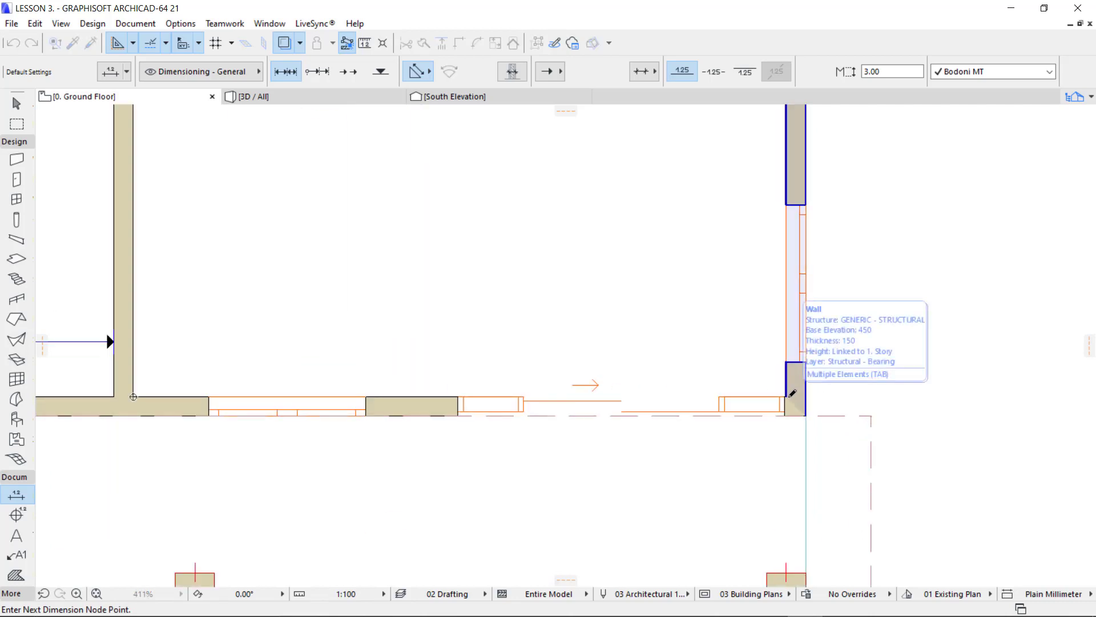
{"action": "scroll", "coordinate": [496, 340], "scroll_direction": "down", "scroll_amount": 5}
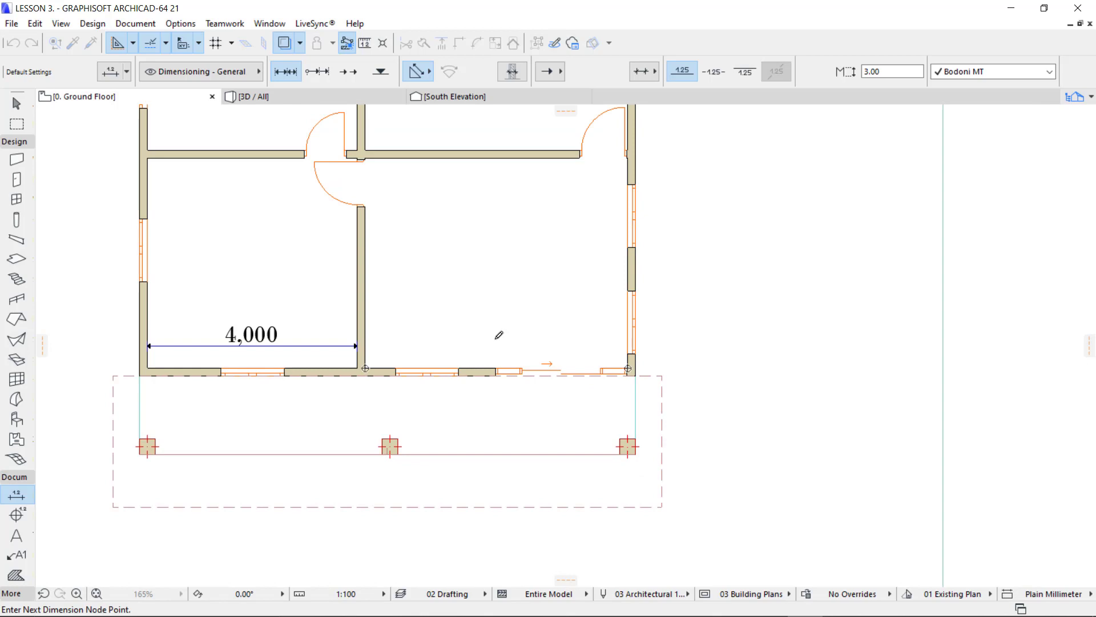
{"action": "double_click", "coordinate": [499, 335]}
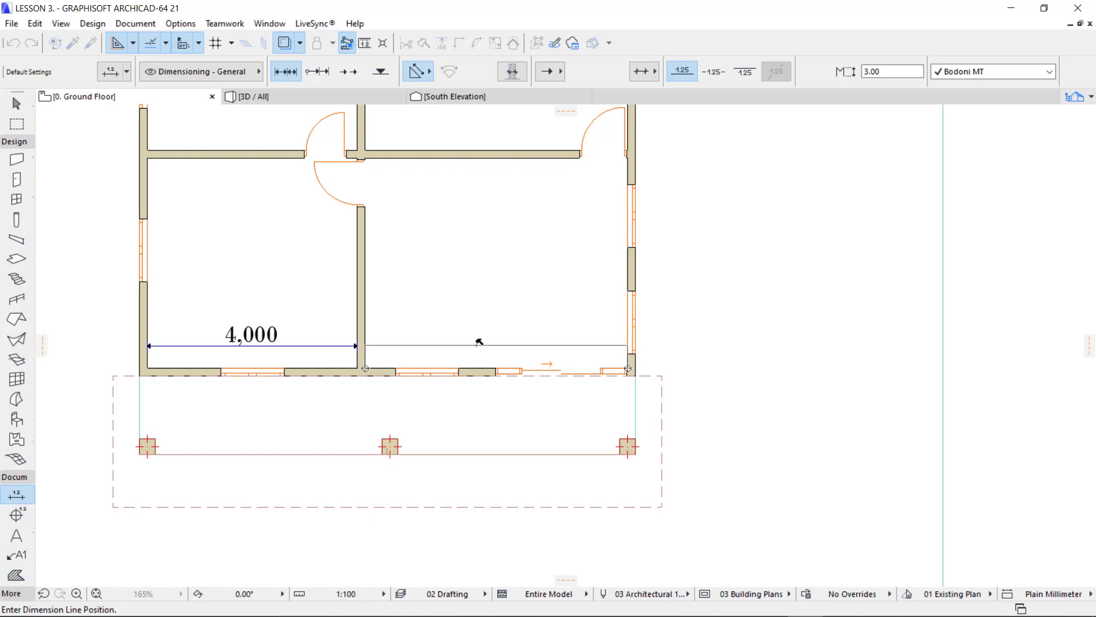
{"action": "left_click", "coordinate": [479, 343]}
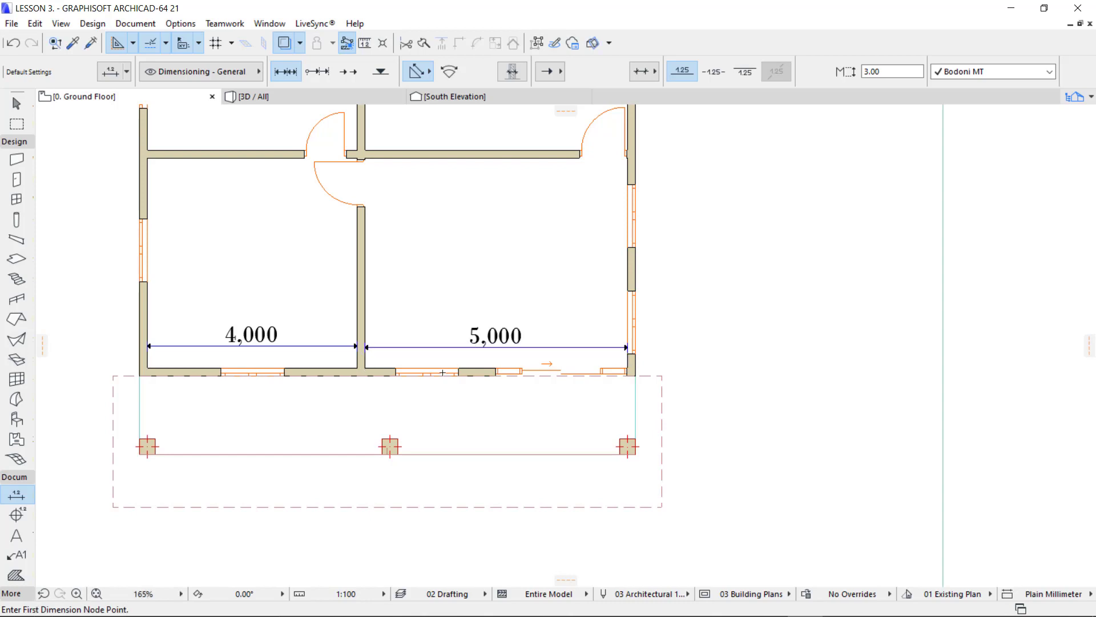
Step: Dimension the inner depth of the lower-left room, placing the vertical dimension line just inside its left wall
{"action": "scroll", "coordinate": [480, 343], "scroll_direction": "down", "scroll_amount": 3}
{"action": "scroll", "coordinate": [269, 398], "scroll_direction": "up", "scroll_amount": 4}
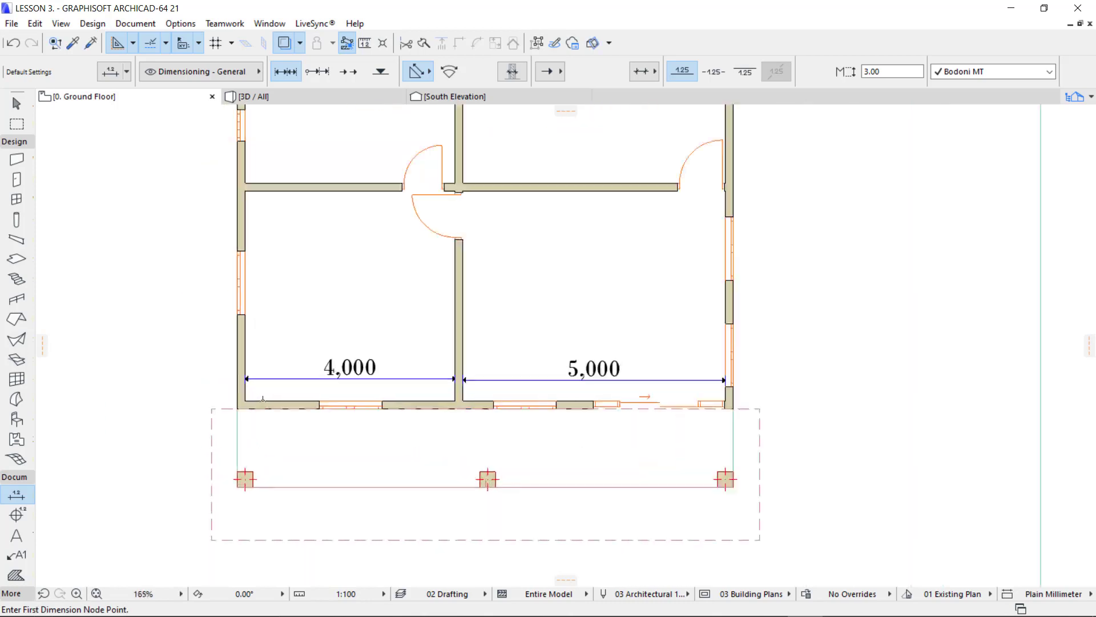
{"action": "left_click", "coordinate": [243, 401]}
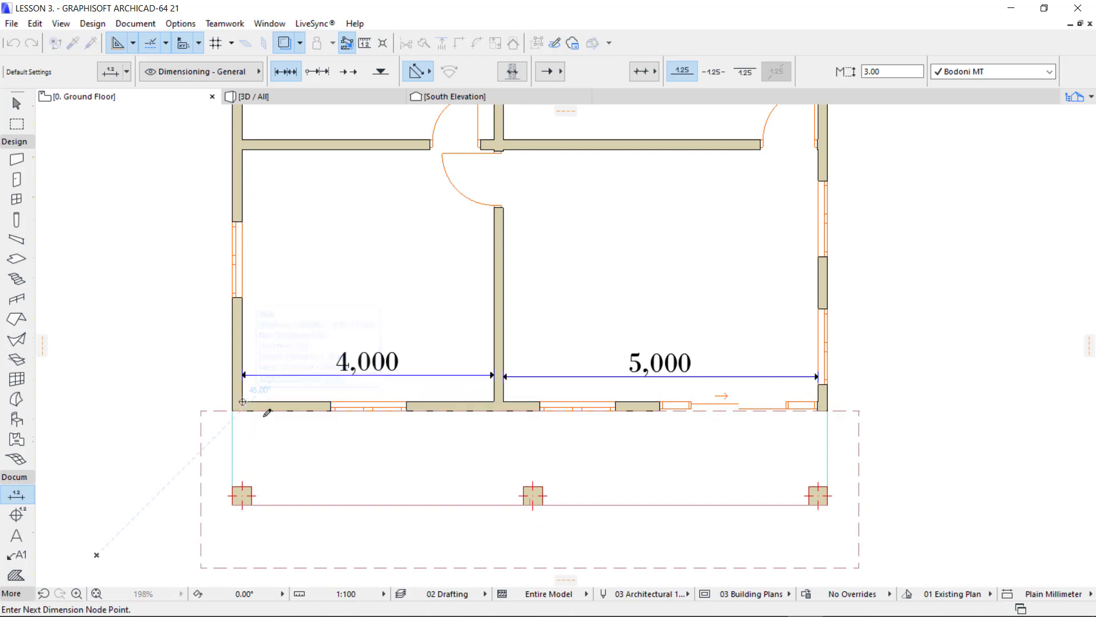
{"action": "left_click", "coordinate": [244, 149]}
{"action": "double_click", "coordinate": [265, 245]}
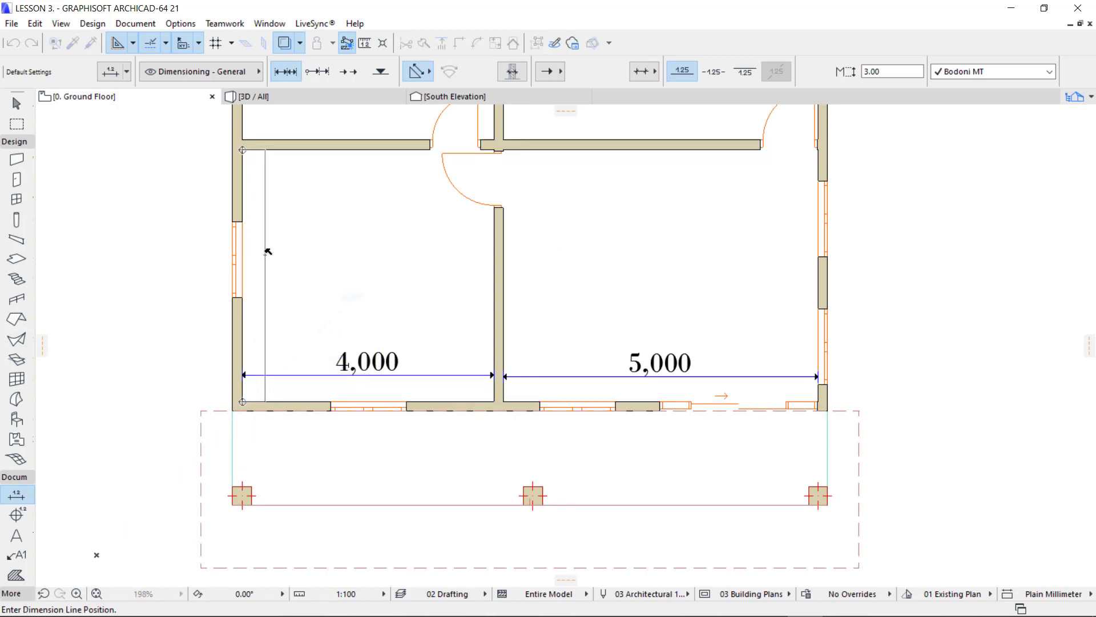
{"action": "left_click", "coordinate": [266, 253]}
Step: Dimension the inner depth of the middle-left room, placing the dimension line in line with the vertical dimension below
{"action": "scroll", "coordinate": [336, 304], "scroll_direction": "down", "scroll_amount": 1}
{"action": "middle_click_drag", "start_coordinate": [336, 303], "coordinate": [262, 329]}
{"action": "scroll", "coordinate": [502, 363], "scroll_direction": "down", "scroll_amount": 1}
{"action": "middle_click_drag", "start_coordinate": [503, 364], "coordinate": [422, 366]}
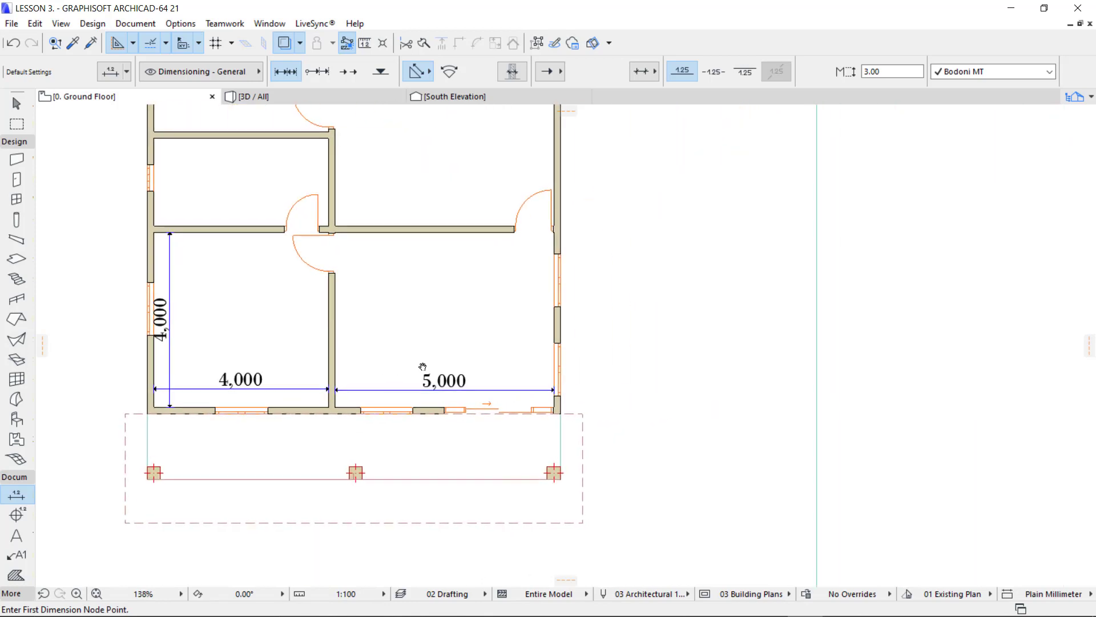
{"action": "scroll", "coordinate": [520, 398], "scroll_direction": "up", "scroll_amount": 1}
{"action": "scroll", "coordinate": [399, 283], "scroll_direction": "down", "scroll_amount": 2}
{"action": "middle_click_drag", "start_coordinate": [247, 233], "coordinate": [311, 297]}
{"action": "scroll", "coordinate": [299, 285], "scroll_direction": "up", "scroll_amount": 2}
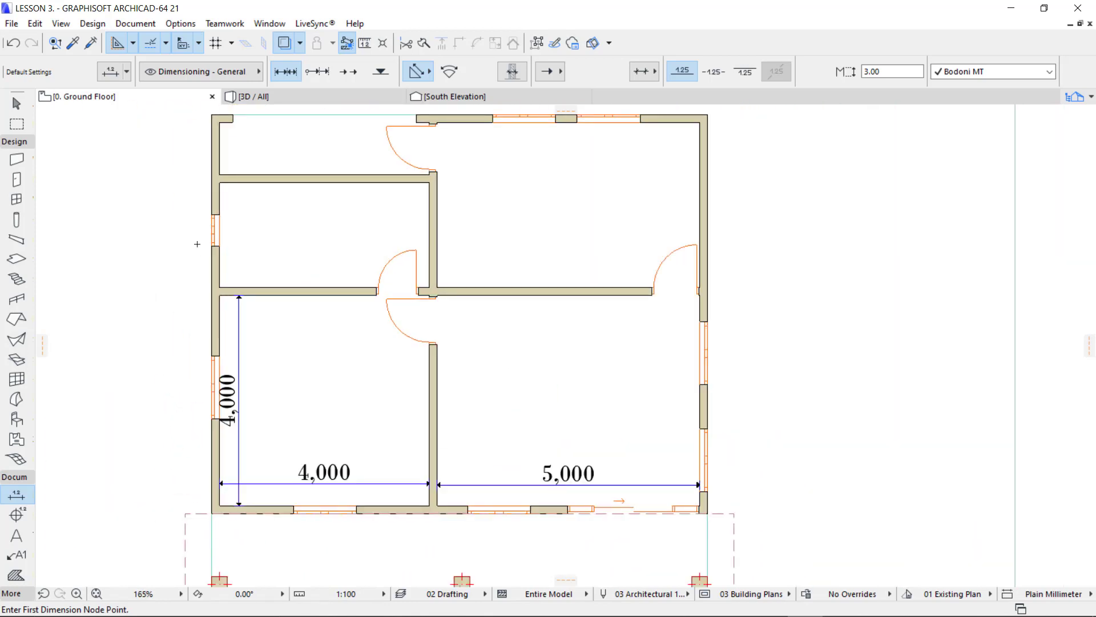
{"action": "scroll", "coordinate": [197, 244], "scroll_direction": "up", "scroll_amount": 3}
{"action": "left_click", "coordinate": [238, 319]}
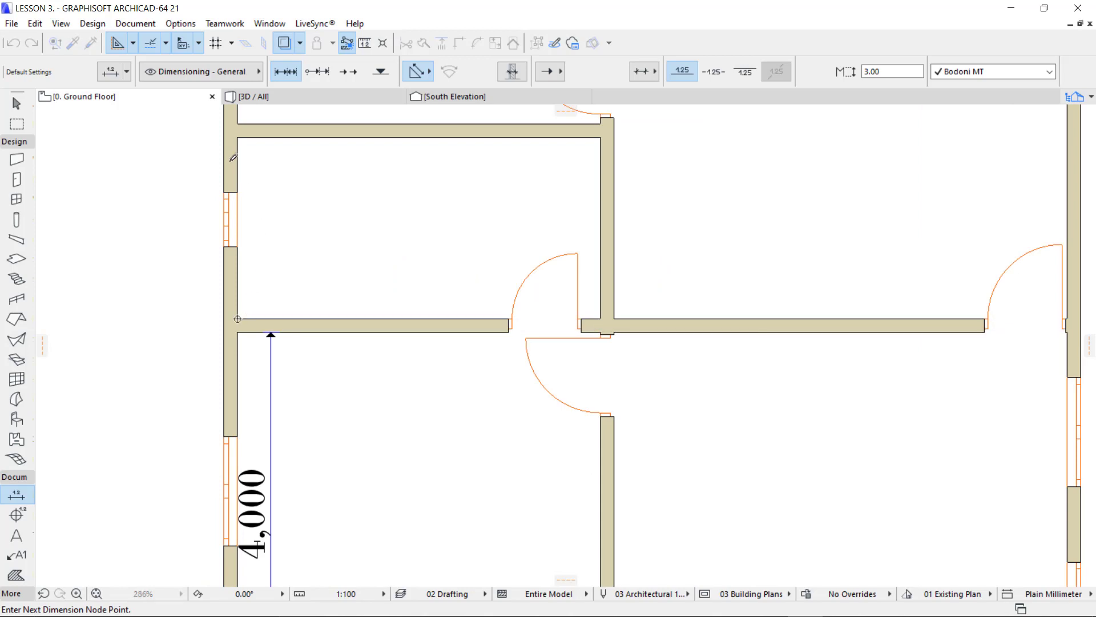
{"action": "left_click", "coordinate": [241, 137]}
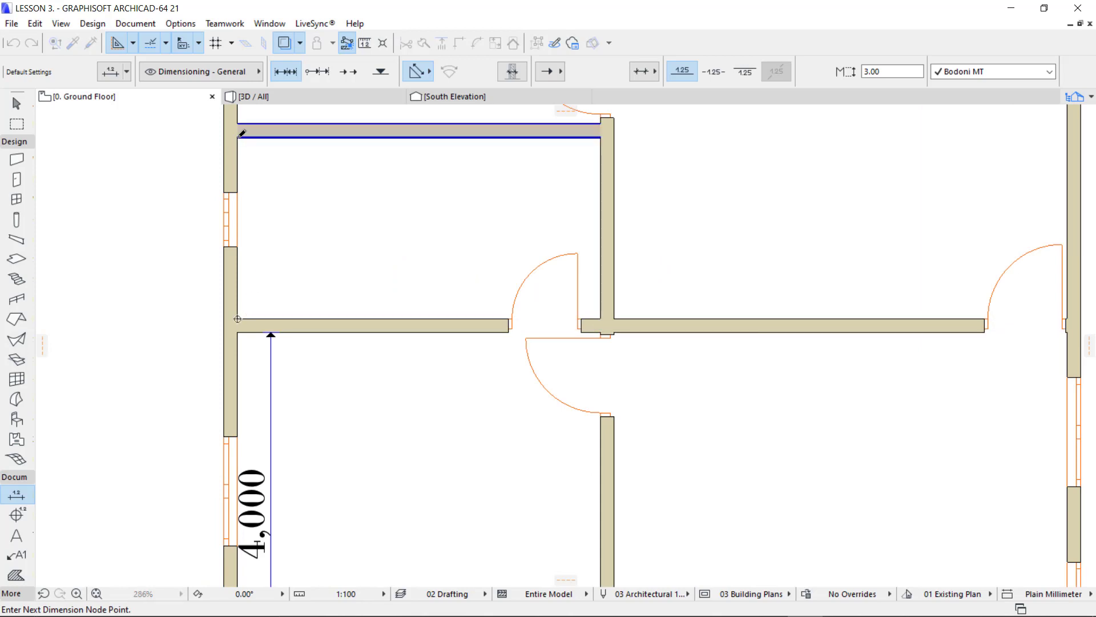
{"action": "double_click", "coordinate": [267, 222]}
{"action": "left_click", "coordinate": [271, 240]}
Step: Dimension the inner depth of the narrow upper-left space, placing the vertical dimension line just inside its left wall
{"action": "scroll", "coordinate": [315, 249], "scroll_direction": "down", "scroll_amount": 4}
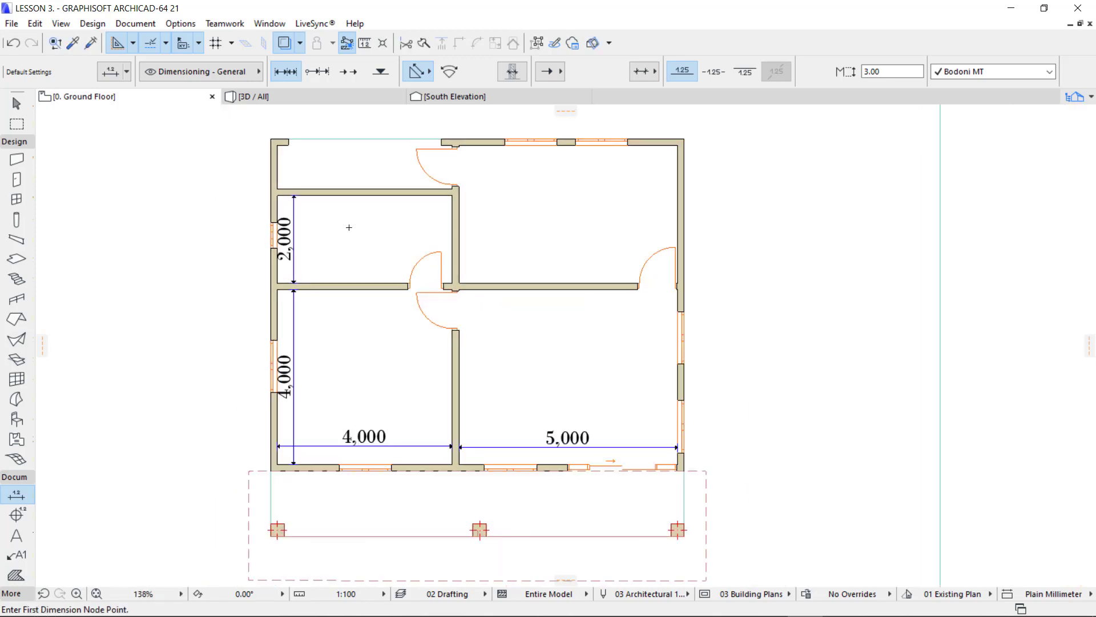
{"action": "middle_click_drag", "start_coordinate": [349, 227], "coordinate": [350, 289]}
{"action": "scroll", "coordinate": [529, 352], "scroll_direction": "up", "scroll_amount": 2}
{"action": "scroll", "coordinate": [428, 321], "scroll_direction": "down", "scroll_amount": 2}
{"action": "middle_click_drag", "start_coordinate": [429, 342], "coordinate": [426, 343]}
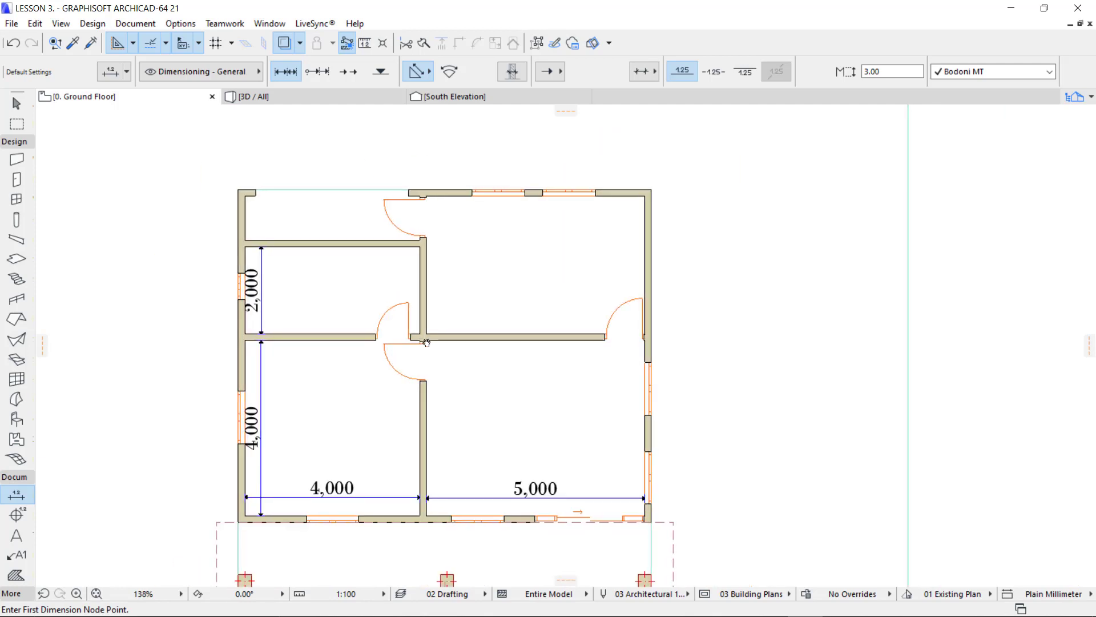
{"action": "scroll", "coordinate": [280, 228], "scroll_direction": "up", "scroll_amount": 3}
{"action": "left_click", "coordinate": [219, 247]}
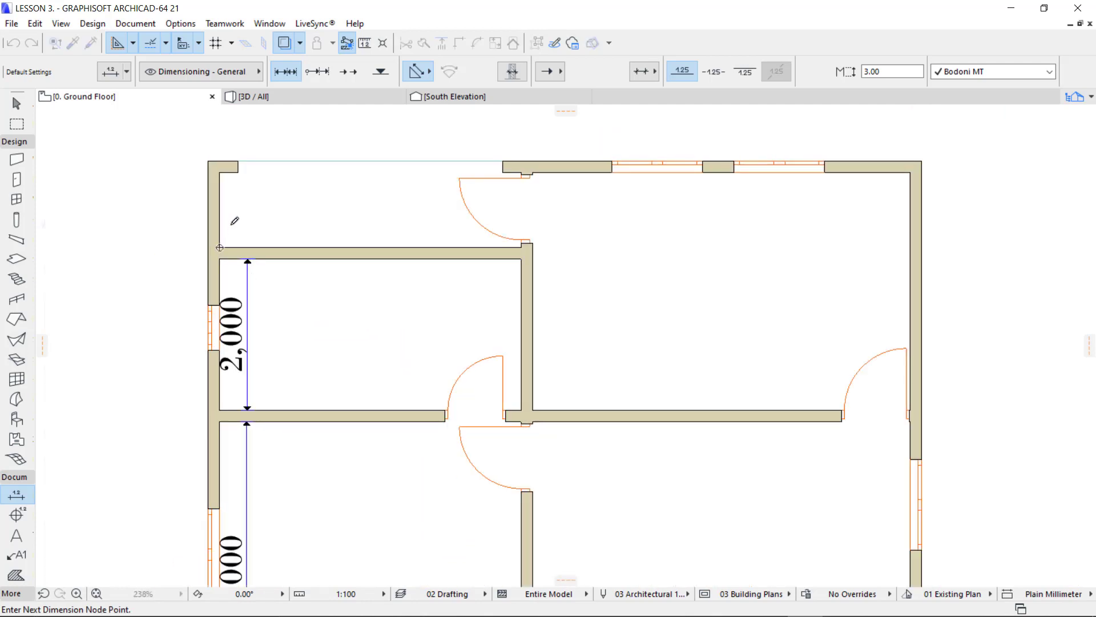
{"action": "left_click", "coordinate": [220, 173]}
{"action": "double_click", "coordinate": [245, 206]}
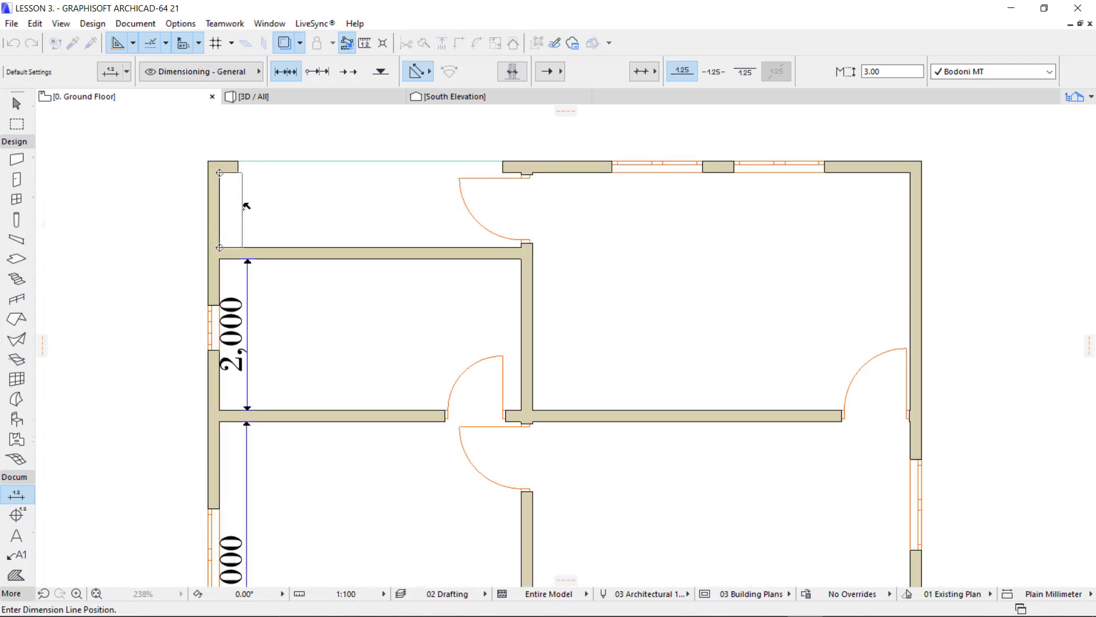
{"action": "left_click", "coordinate": [250, 207]}
Step: Reduce the text of the upper-left space's depth dimension to a 2.00 mm font size and clear the selection
{"action": "scroll", "coordinate": [263, 296], "scroll_direction": "up", "scroll_amount": 2}
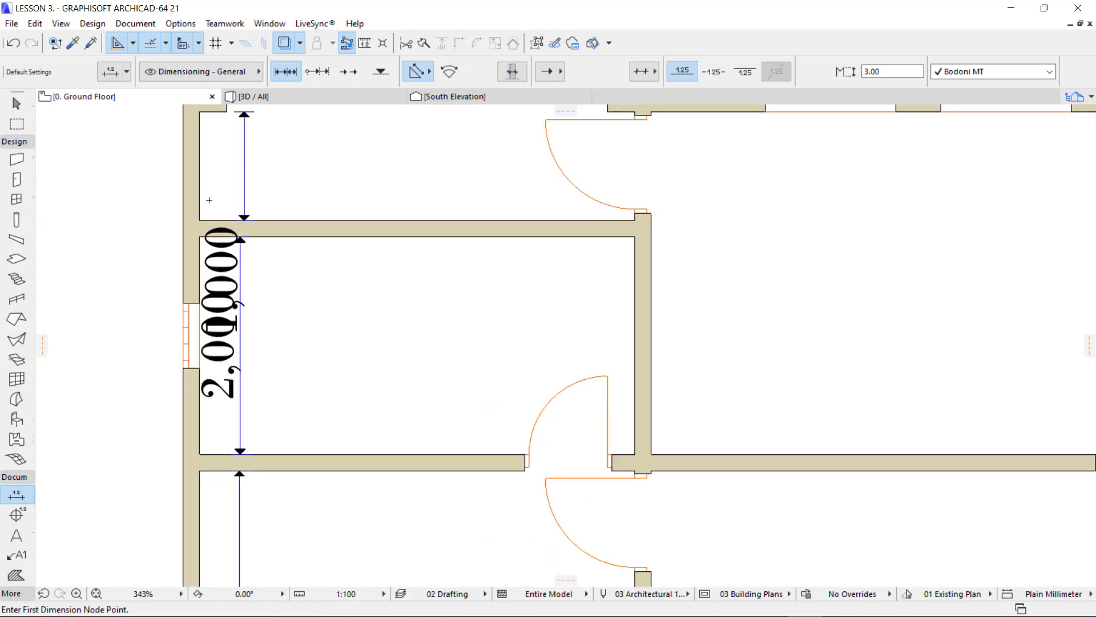
{"action": "scroll", "coordinate": [246, 240], "scroll_direction": "down", "scroll_amount": 1}
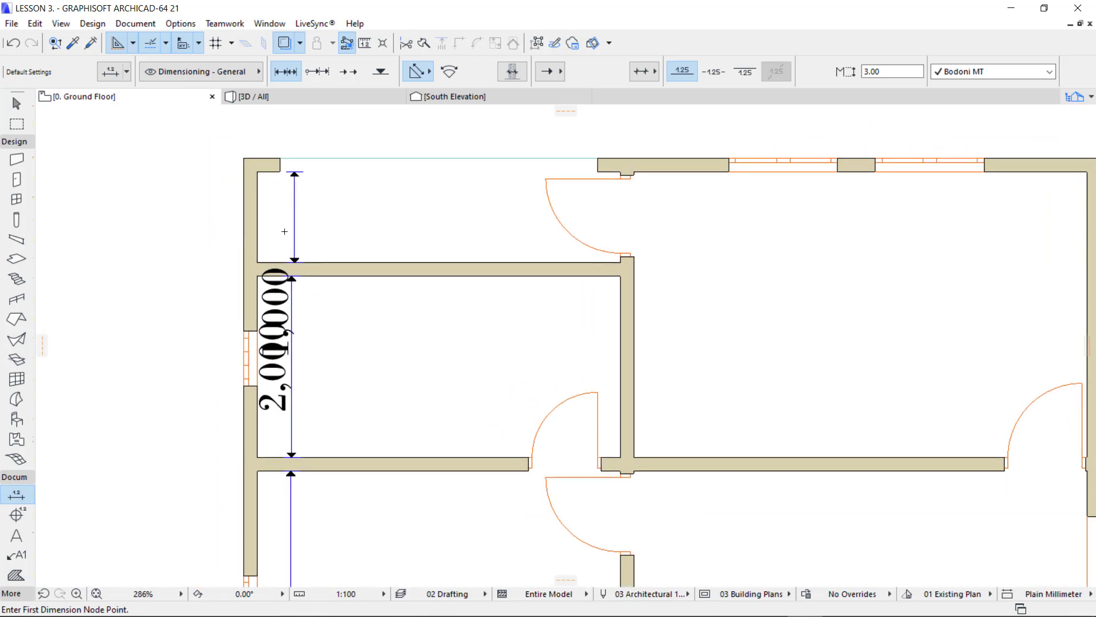
{"action": "key", "text": "shift"}
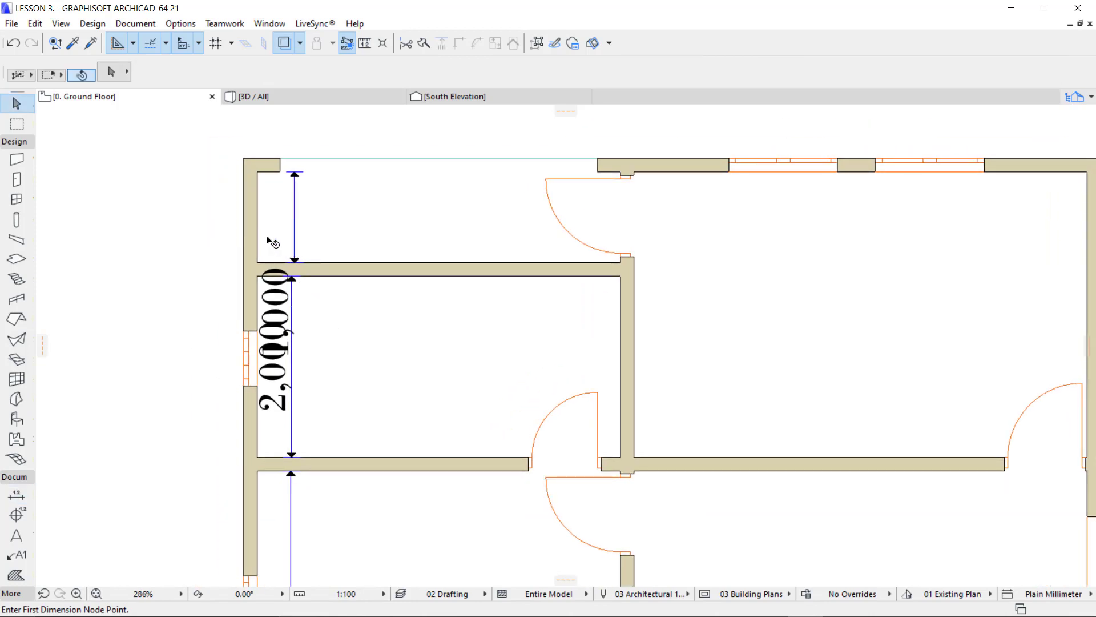
{"action": "left_click", "coordinate": [280, 296]}
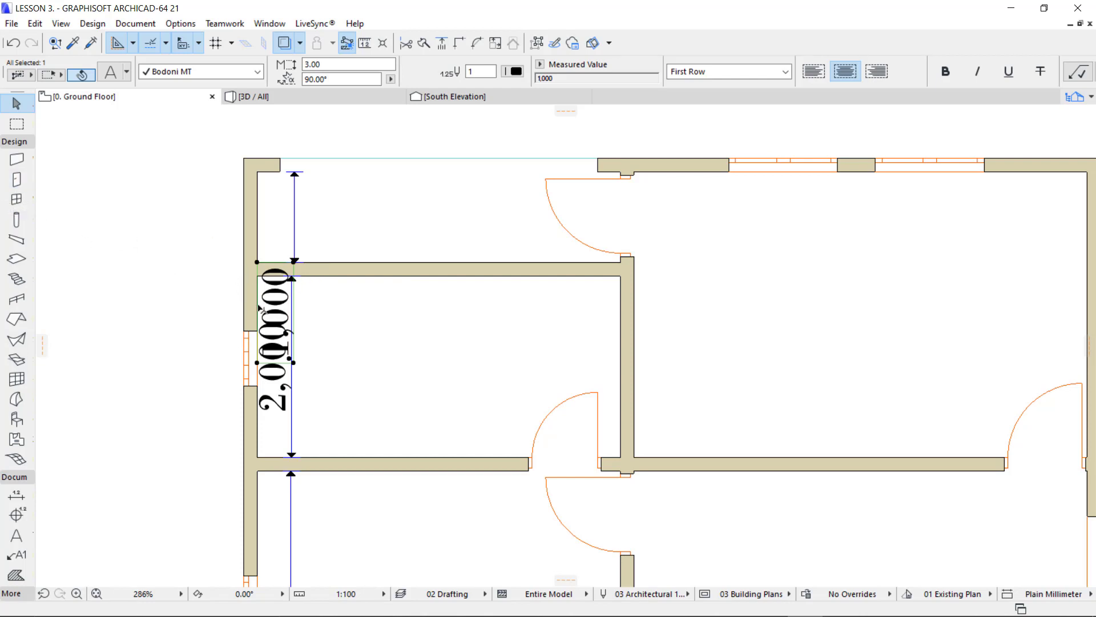
{"action": "double_click", "coordinate": [331, 64]}
{"action": "type", "text": "2.00"}
{"action": "key", "text": "Return"}
{"action": "left_click", "coordinate": [147, 243]}
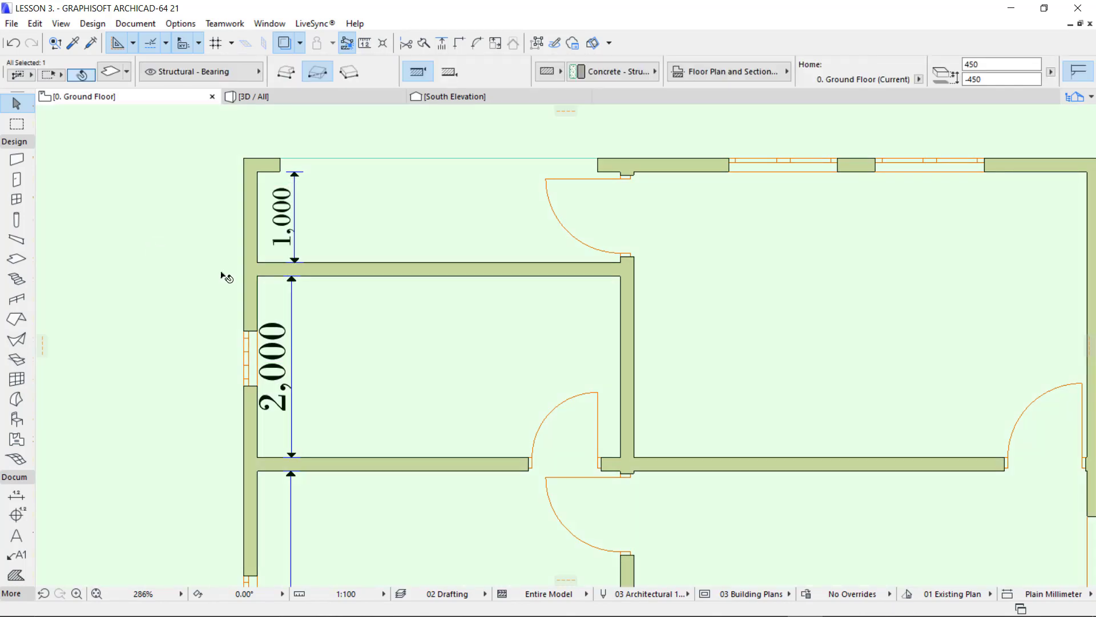
{"action": "key", "text": "Escape"}
Step: Dimension the inner depth of the upper-right room, placing the vertical dimension line just inside its left wall
{"action": "scroll", "coordinate": [175, 302], "scroll_direction": "down", "scroll_amount": 1}
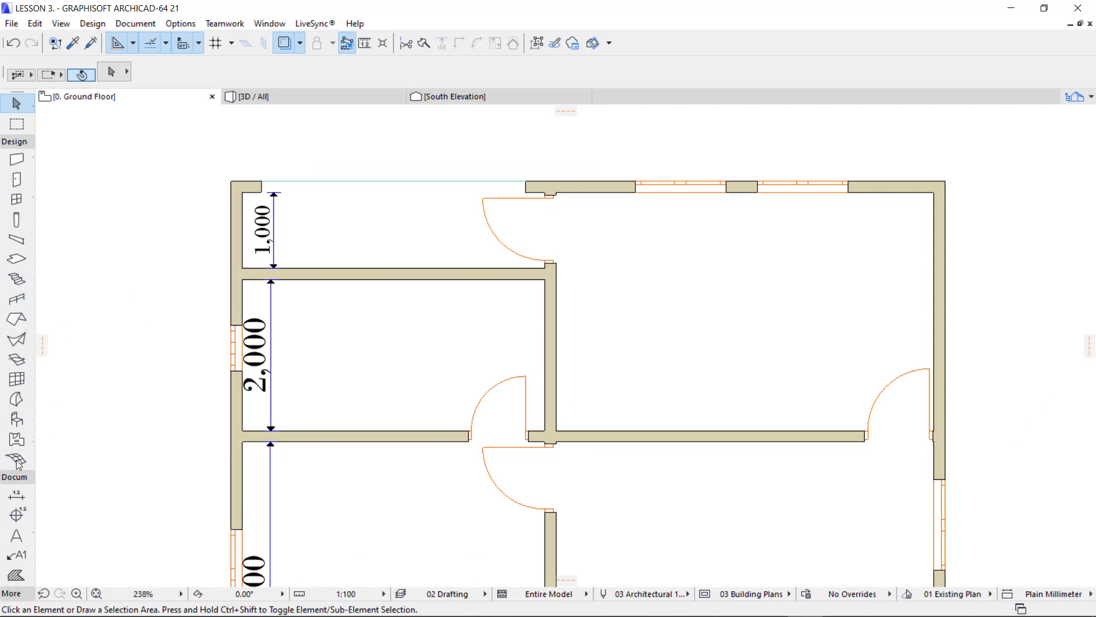
{"action": "left_click", "coordinate": [11, 498]}
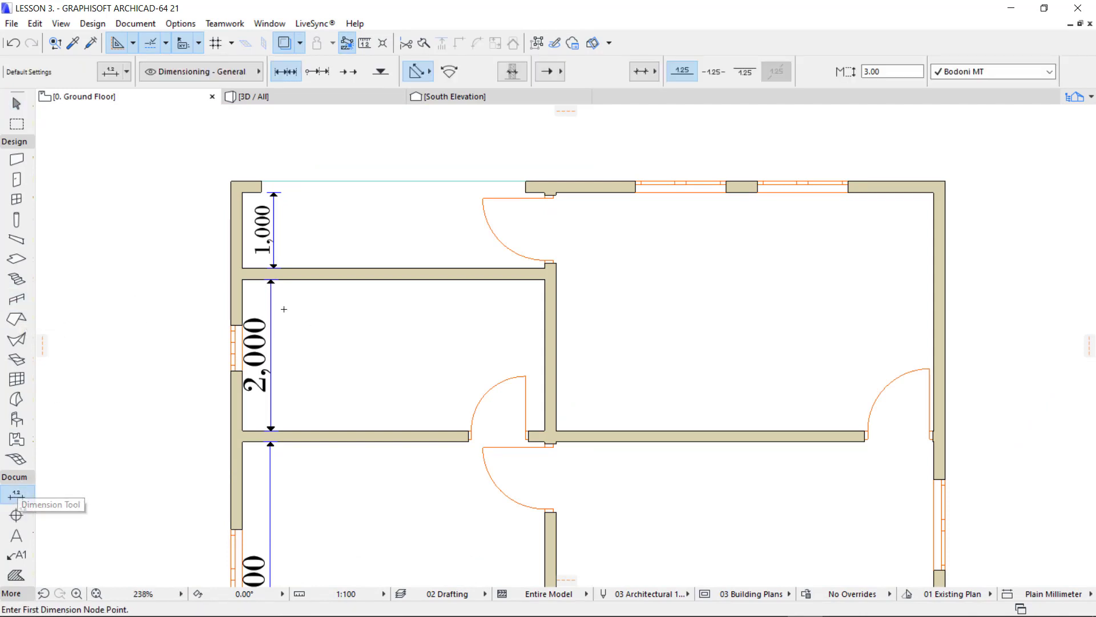
{"action": "scroll", "coordinate": [284, 306], "scroll_direction": "down", "scroll_amount": 3}
{"action": "middle_click_drag", "start_coordinate": [246, 393], "coordinate": [243, 324]}
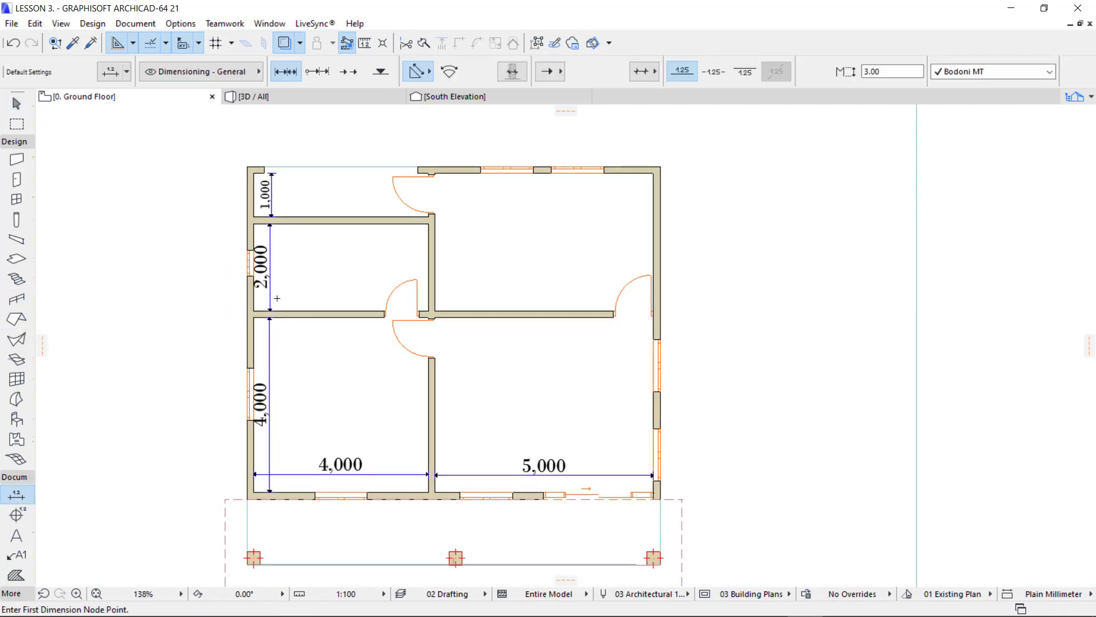
{"action": "scroll", "coordinate": [690, 278], "scroll_direction": "up", "scroll_amount": 2}
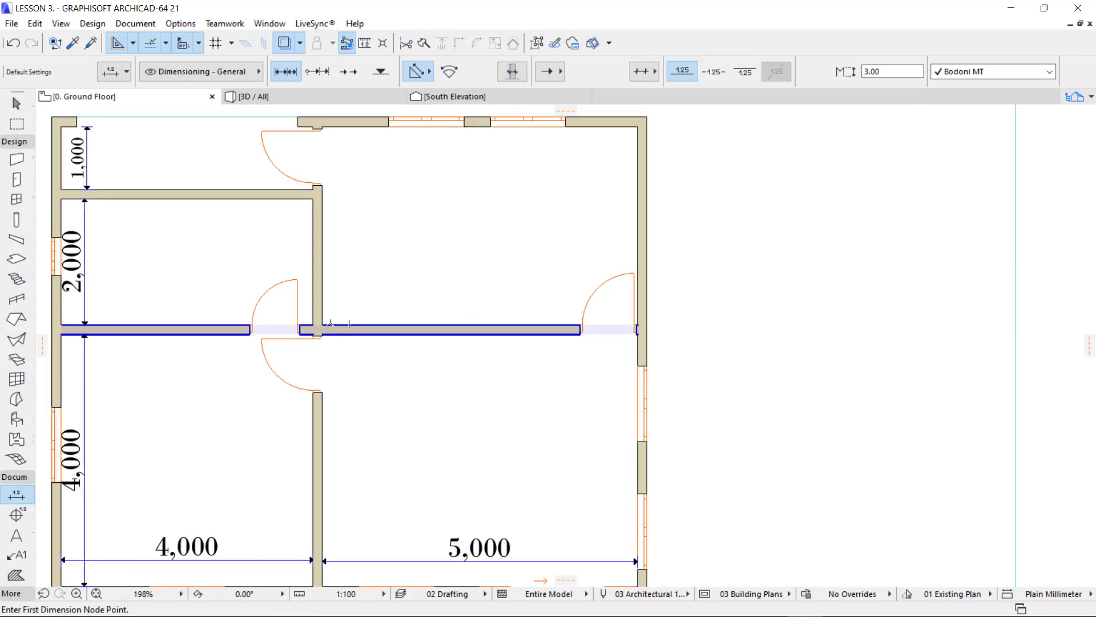
{"action": "scroll", "coordinate": [330, 323], "scroll_direction": "up", "scroll_amount": 3}
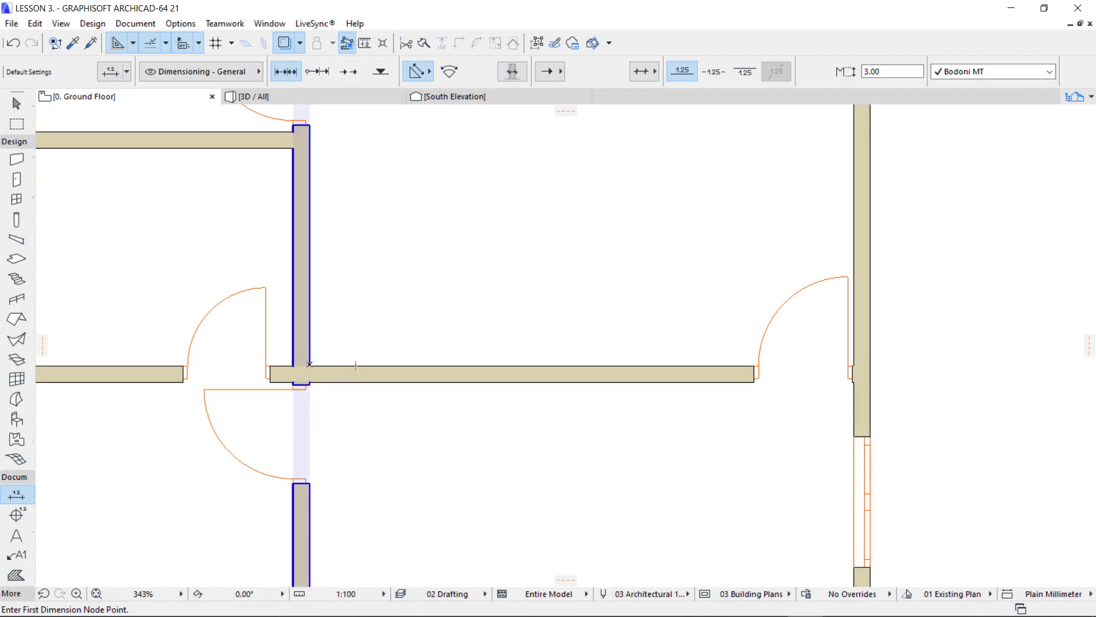
{"action": "left_click", "coordinate": [309, 364]}
{"action": "scroll", "coordinate": [338, 326], "scroll_direction": "down", "scroll_amount": 1}
{"action": "scroll", "coordinate": [343, 285], "scroll_direction": "up", "scroll_amount": 2}
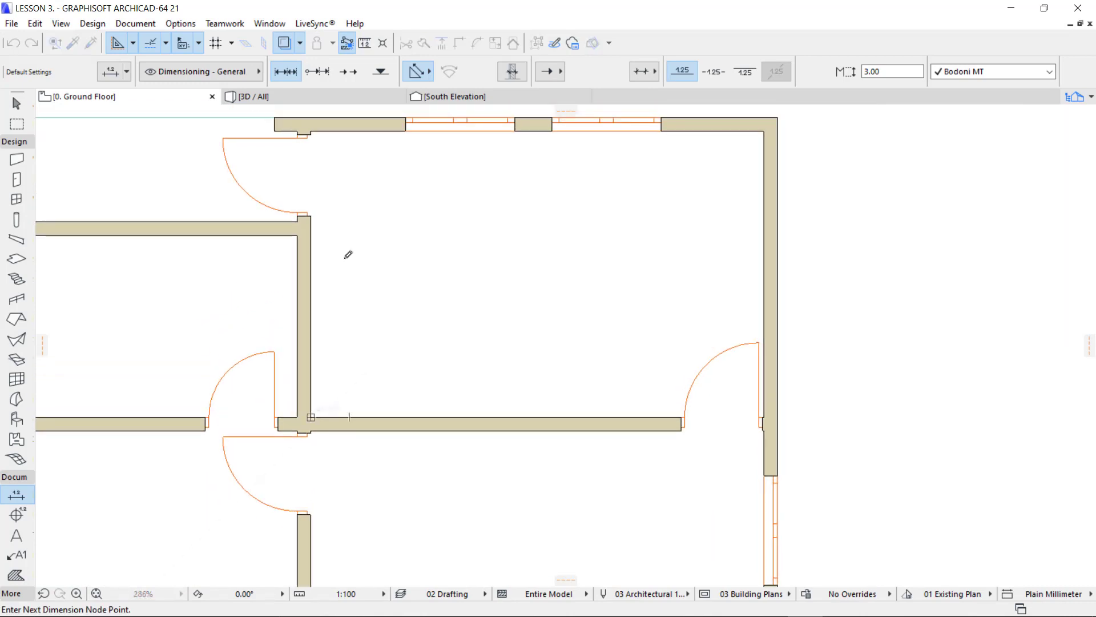
{"action": "left_click", "coordinate": [311, 131]}
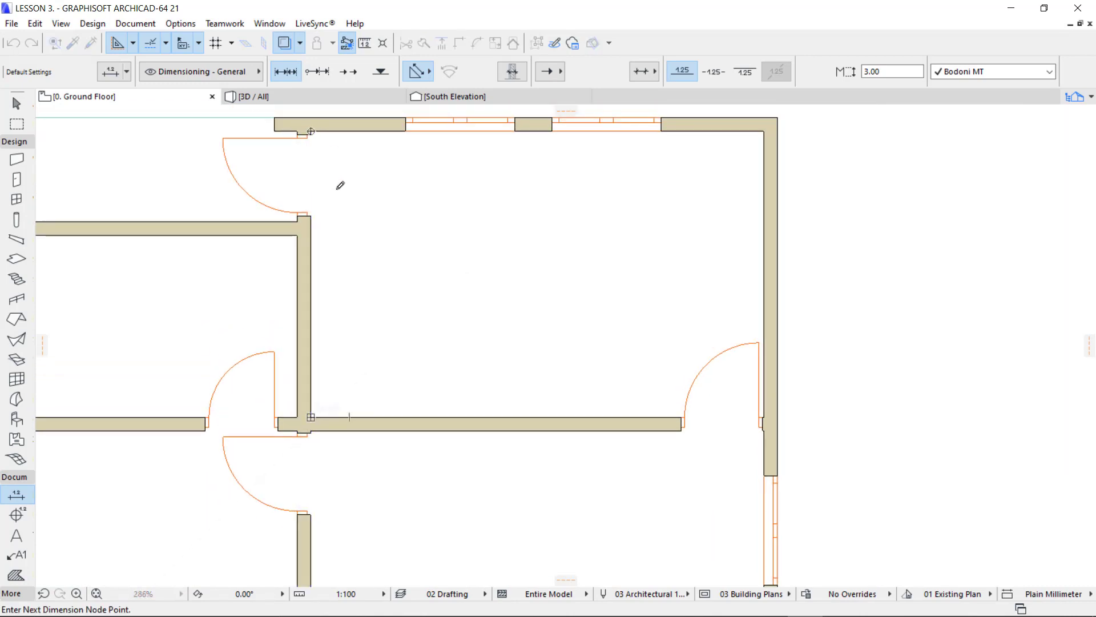
{"action": "double_click", "coordinate": [343, 256]}
{"action": "left_click", "coordinate": [354, 277]}
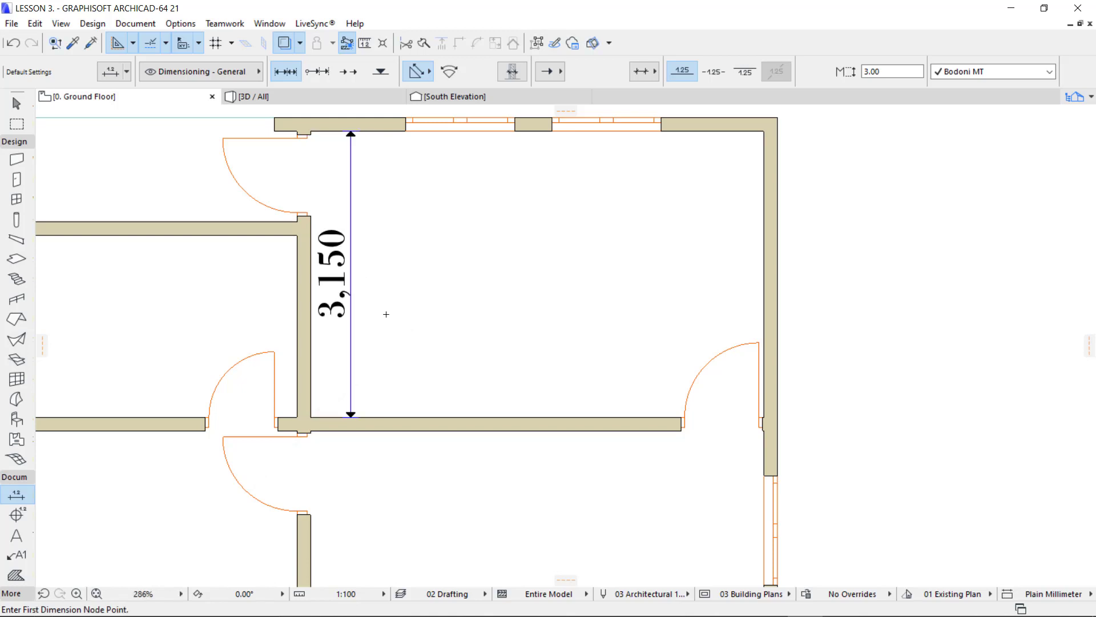
Step: Start a dimension chain along the upper exterior wall, marking its left outer corner and both edges of the two windows
{"action": "scroll", "coordinate": [377, 343], "scroll_direction": "down", "scroll_amount": 5}
{"action": "scroll", "coordinate": [394, 353], "scroll_direction": "down", "scroll_amount": 1}
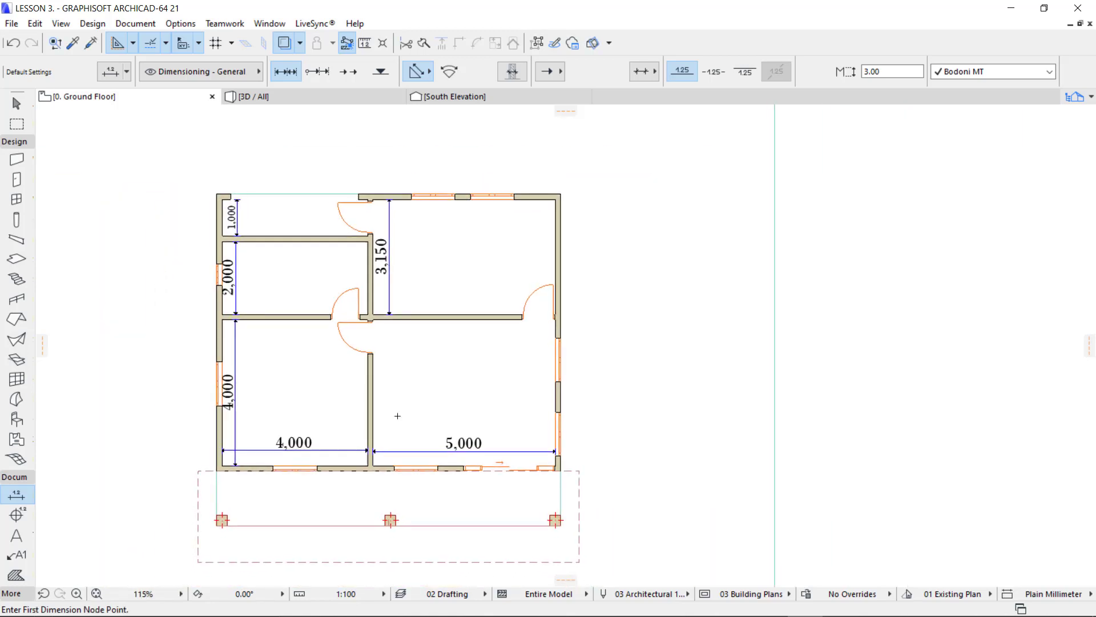
{"action": "middle_click_drag", "start_coordinate": [390, 423], "coordinate": [398, 409]}
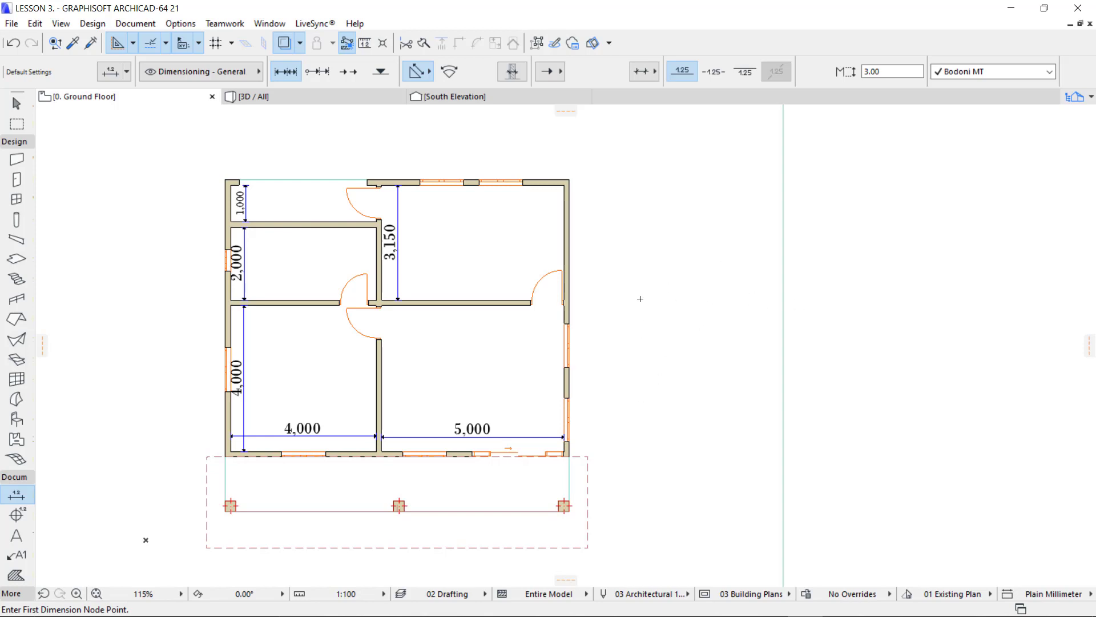
{"action": "scroll", "coordinate": [285, 142], "scroll_direction": "up", "scroll_amount": 4}
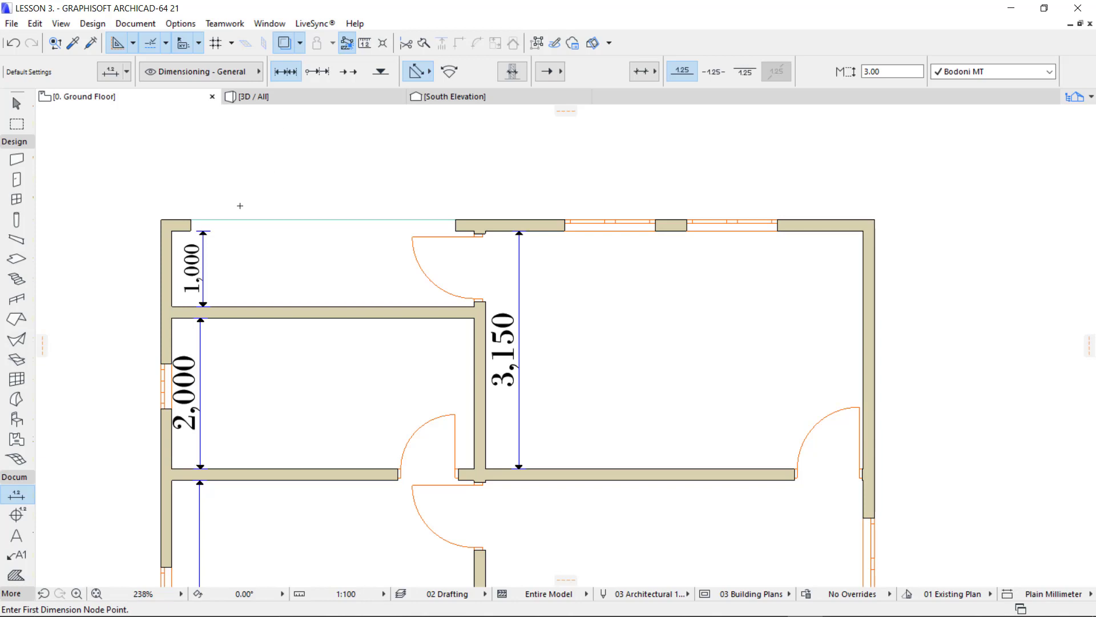
{"action": "left_click", "coordinate": [162, 220]}
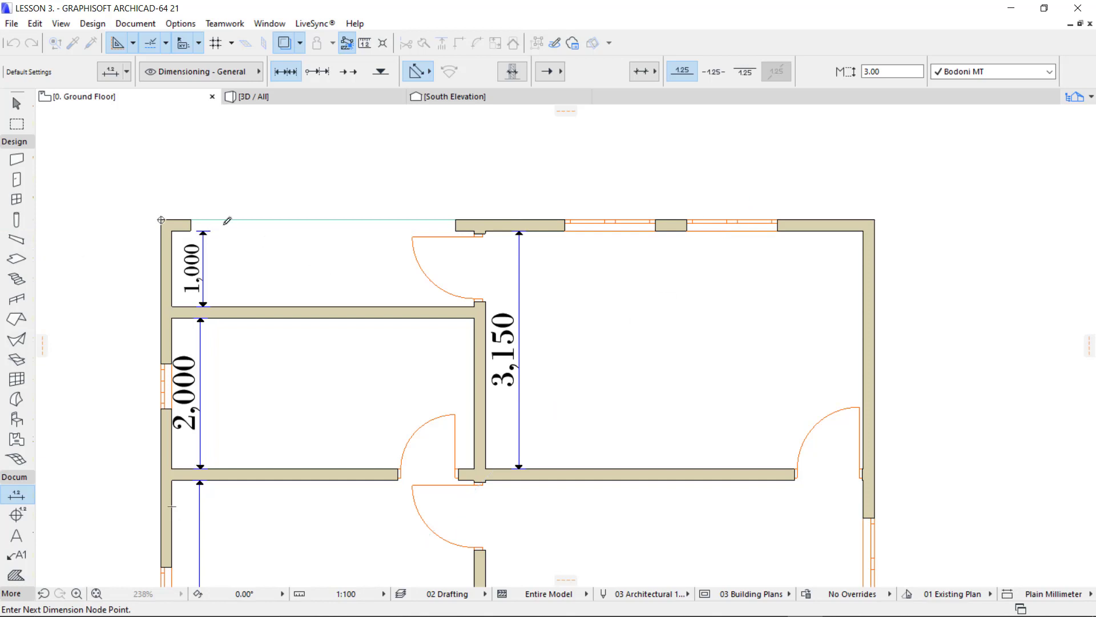
{"action": "scroll", "coordinate": [163, 218], "scroll_direction": "up", "scroll_amount": 2}
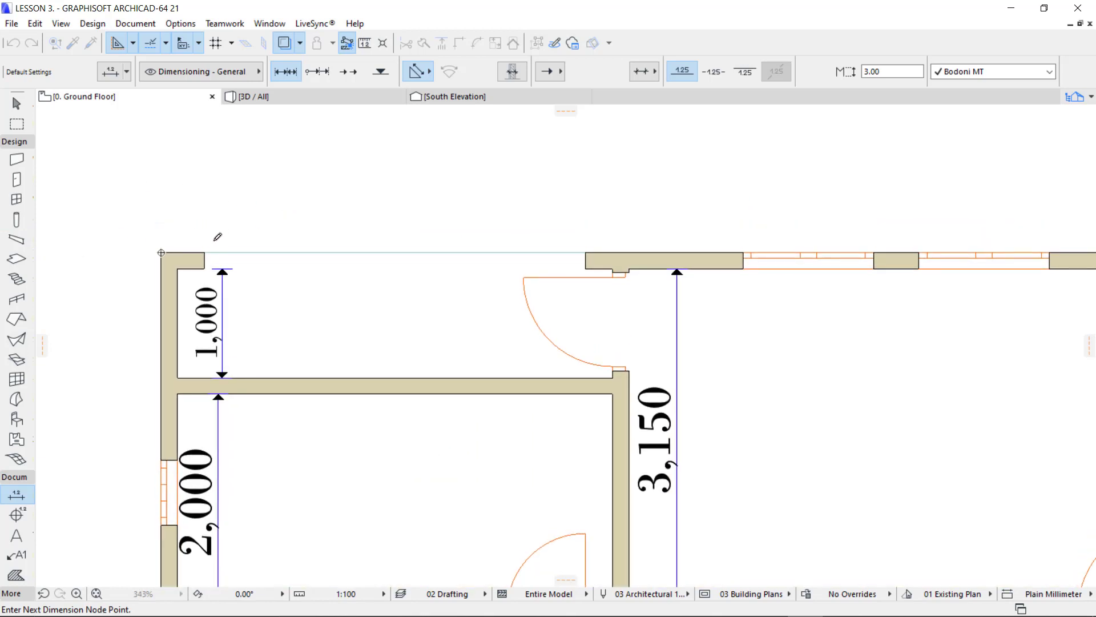
{"action": "middle_click_drag", "start_coordinate": [407, 208], "coordinate": [352, 278]}
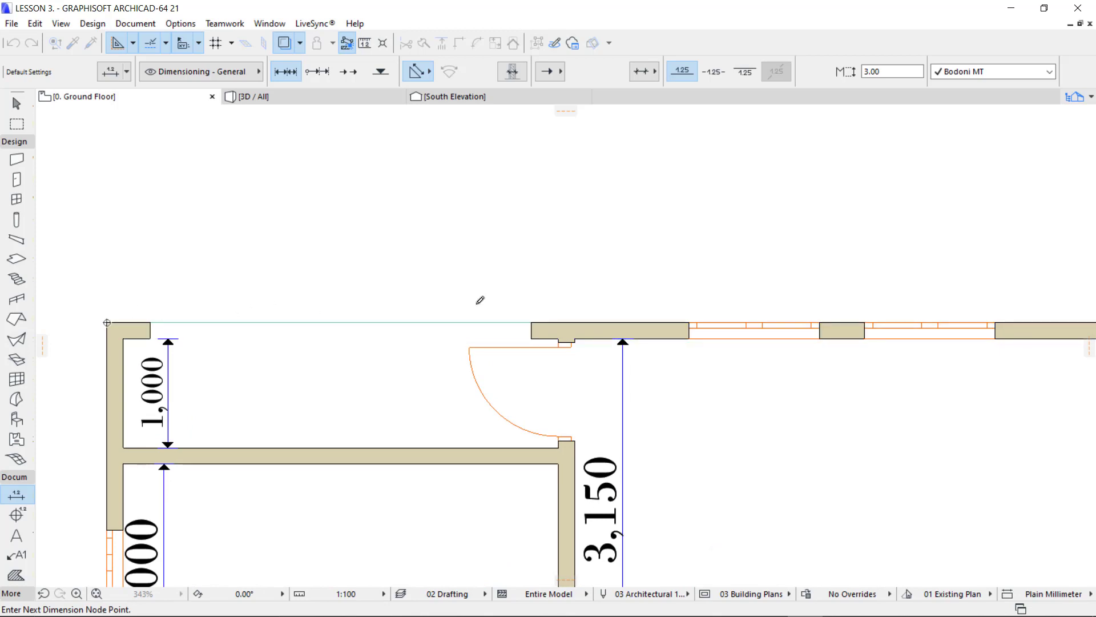
{"action": "middle_click_drag", "start_coordinate": [480, 300], "coordinate": [399, 283]}
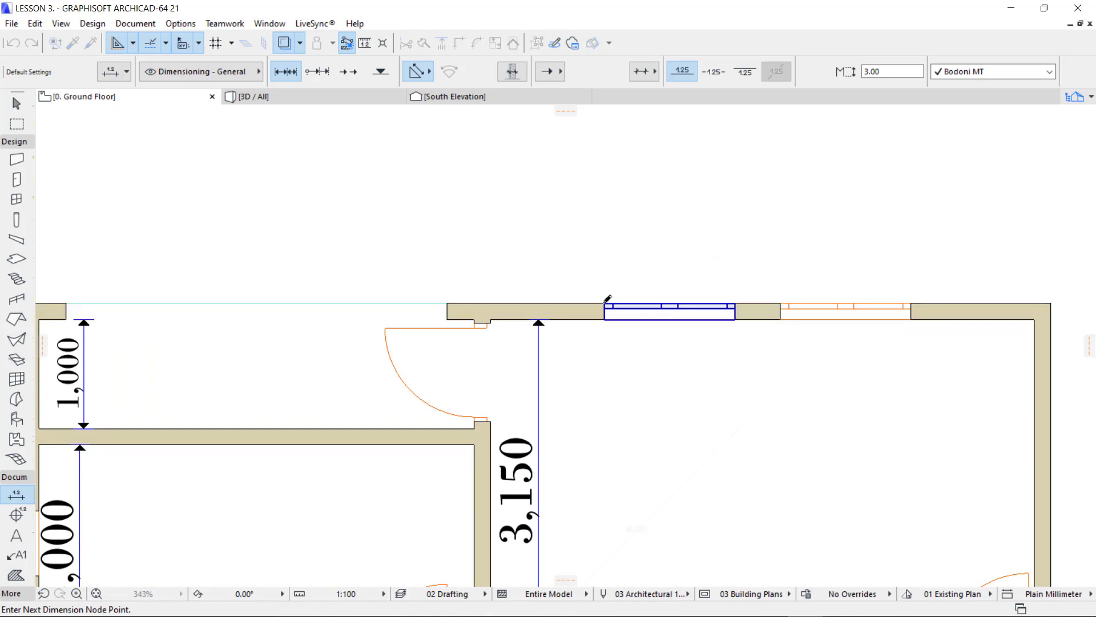
{"action": "left_click", "coordinate": [606, 302]}
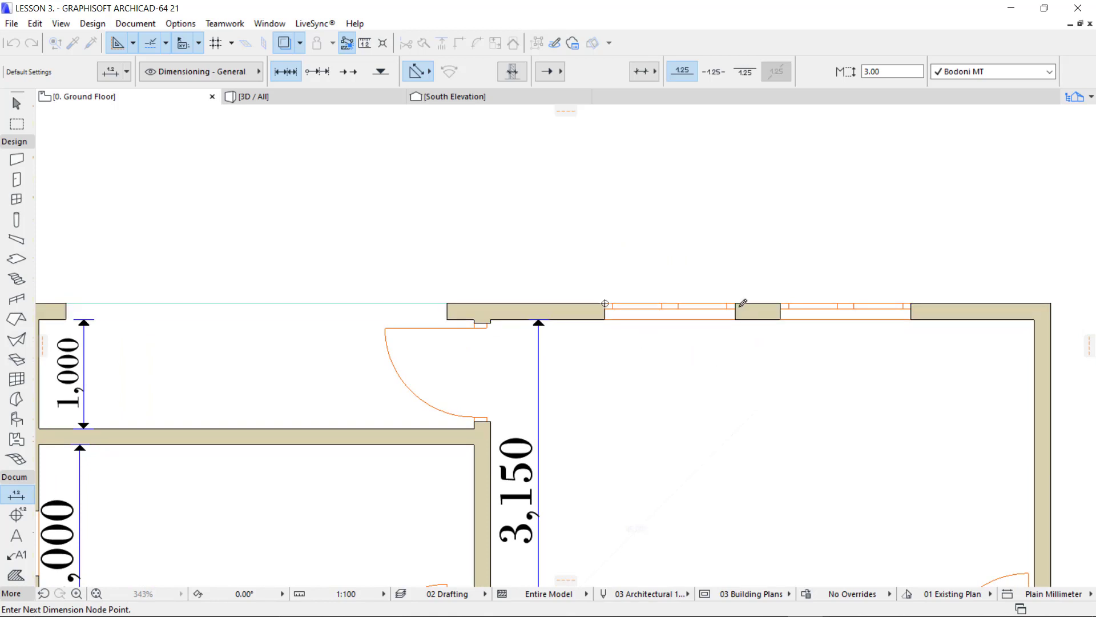
{"action": "middle_click_drag", "start_coordinate": [793, 295], "coordinate": [646, 296]}
{"action": "left_click", "coordinate": [634, 303]}
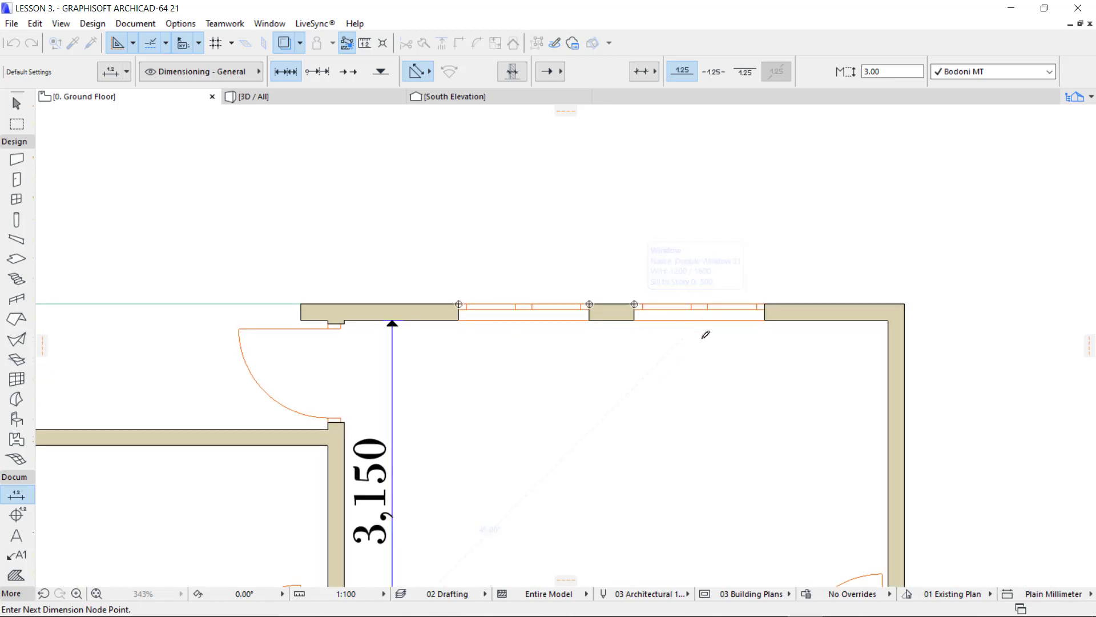
{"action": "left_click", "coordinate": [765, 304]}
Step: End the chain at the upper wall's right outer corner and place the dimension line a short distance above the wall
{"action": "scroll", "coordinate": [654, 252], "scroll_direction": "down", "scroll_amount": 4}
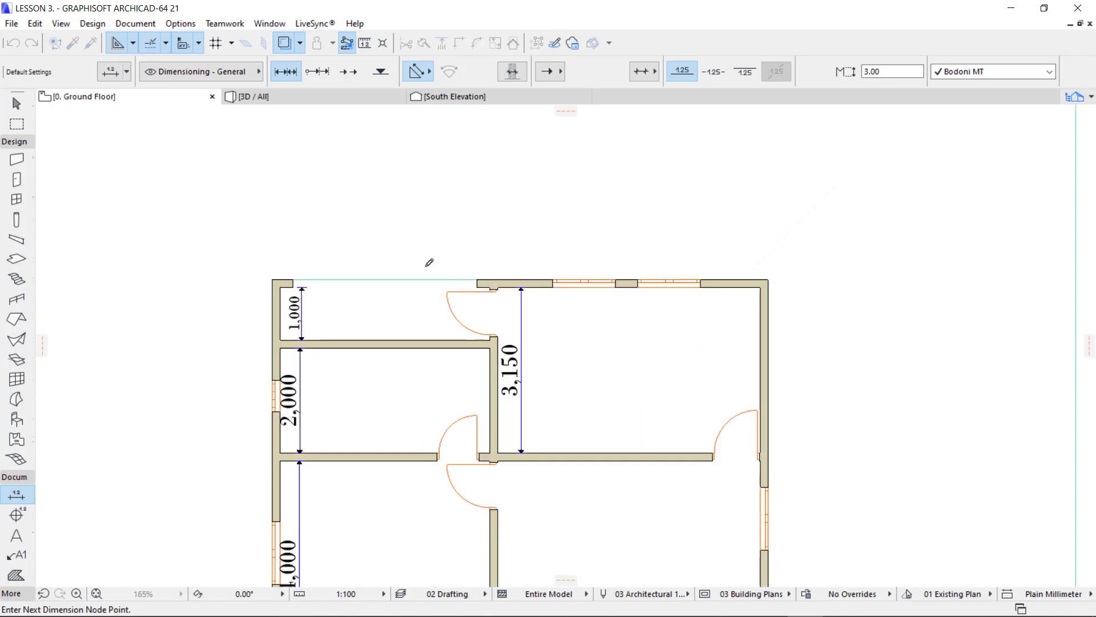
{"action": "scroll", "coordinate": [605, 255], "scroll_direction": "up", "scroll_amount": 3}
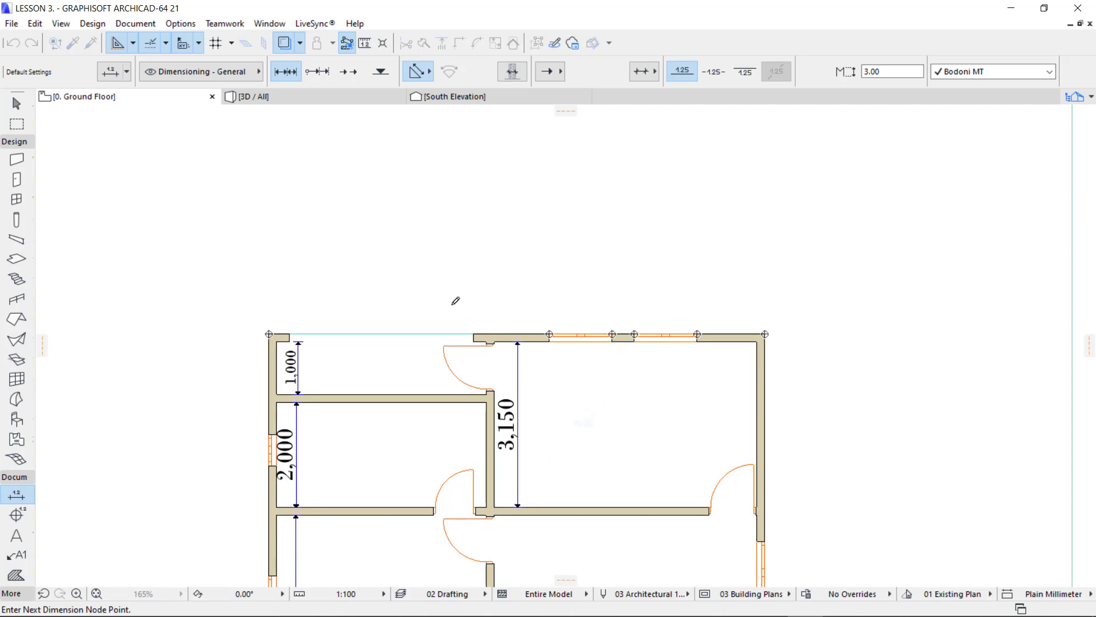
{"action": "double_click", "coordinate": [493, 309]}
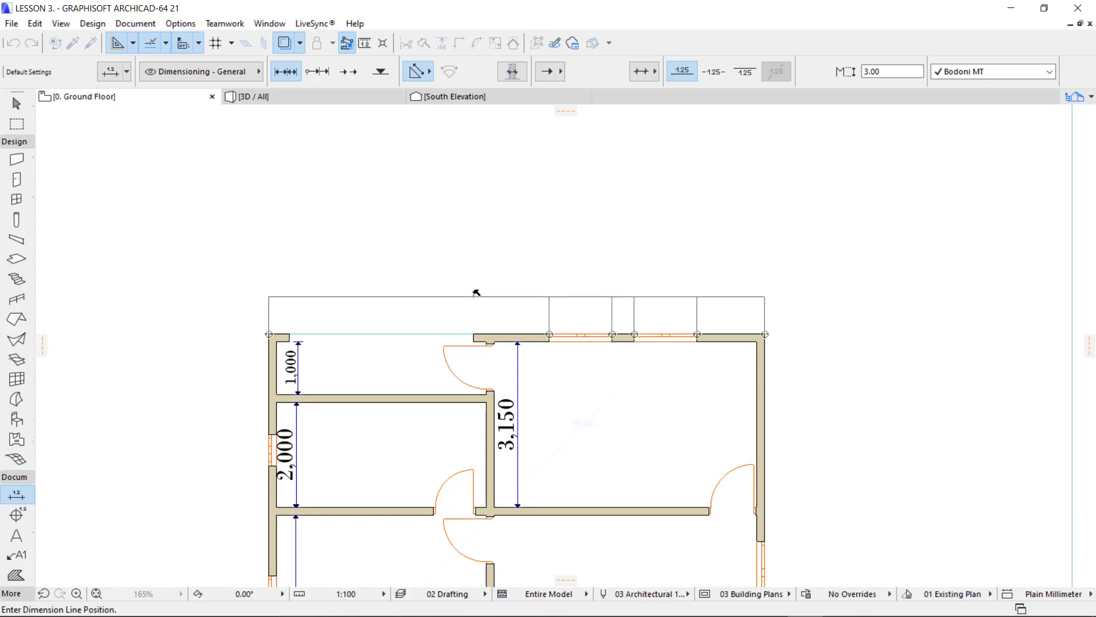
{"action": "left_click", "coordinate": [470, 290]}
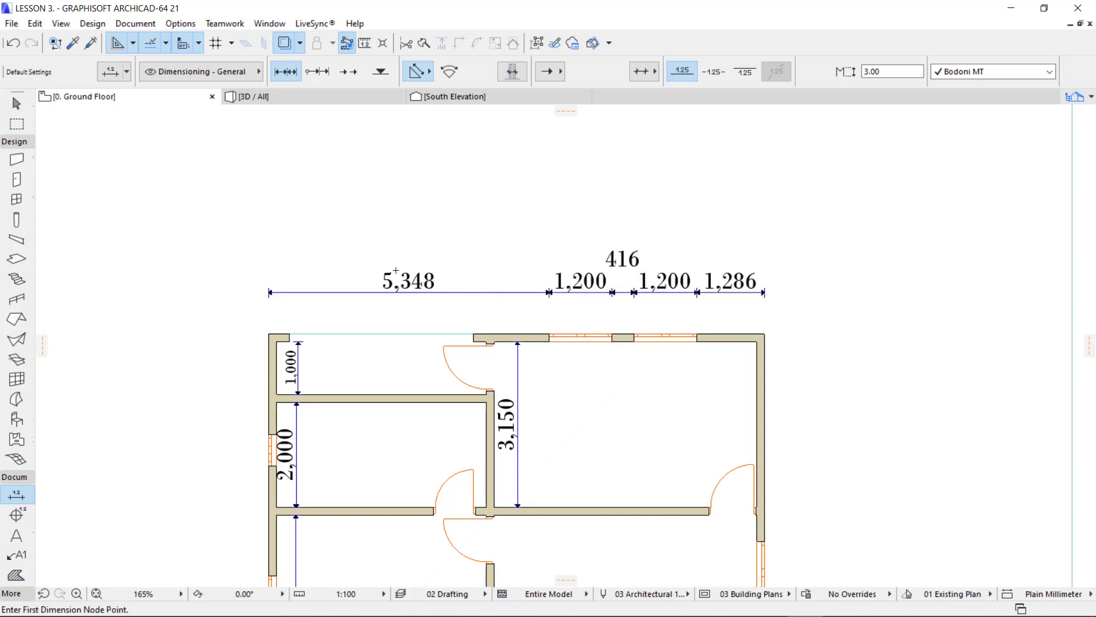
Step: Reduce the text of the exterior dimension chain above the upper wall to a 2.00 mm font size
{"action": "scroll", "coordinate": [396, 270], "scroll_direction": "up", "scroll_amount": 3}
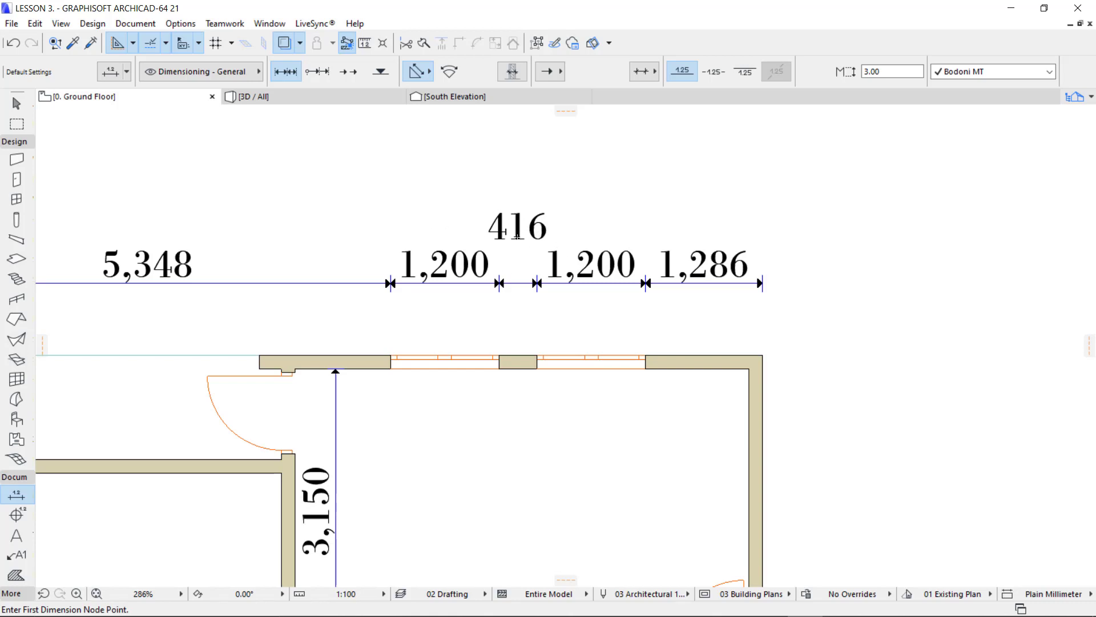
{"action": "scroll", "coordinate": [585, 193], "scroll_direction": "down", "scroll_amount": 2}
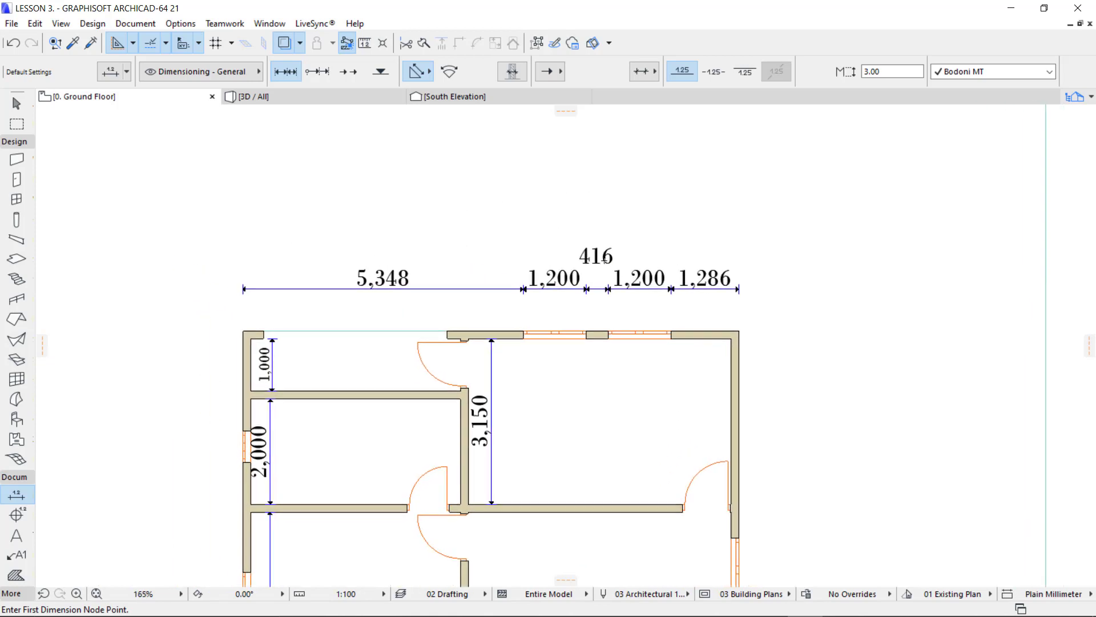
{"action": "key", "text": "Escape"}
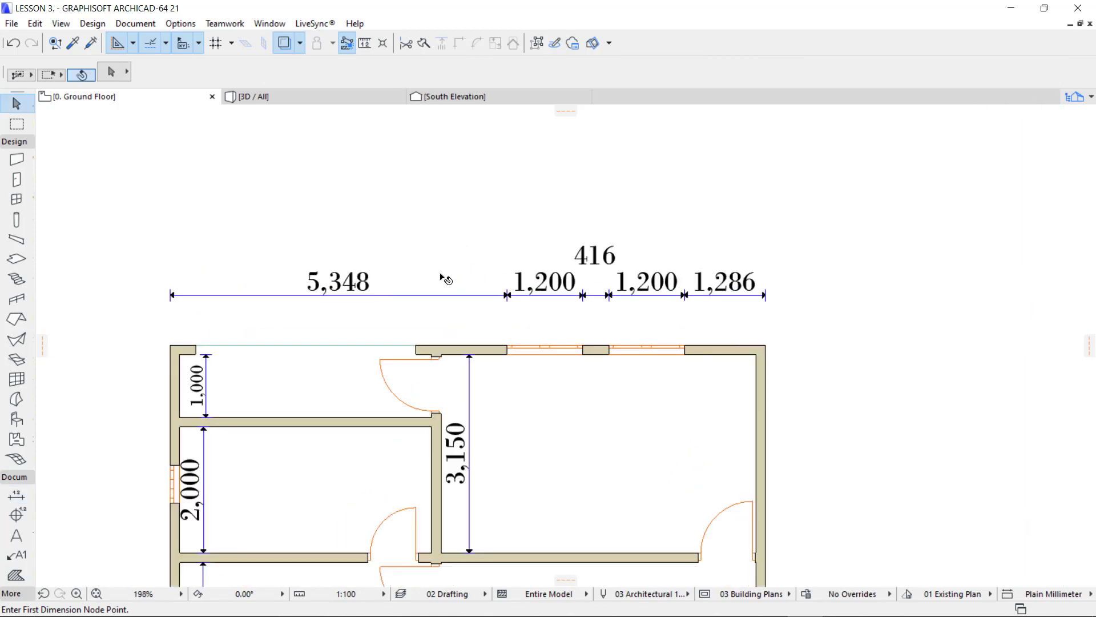
{"action": "left_click", "coordinate": [487, 296]}
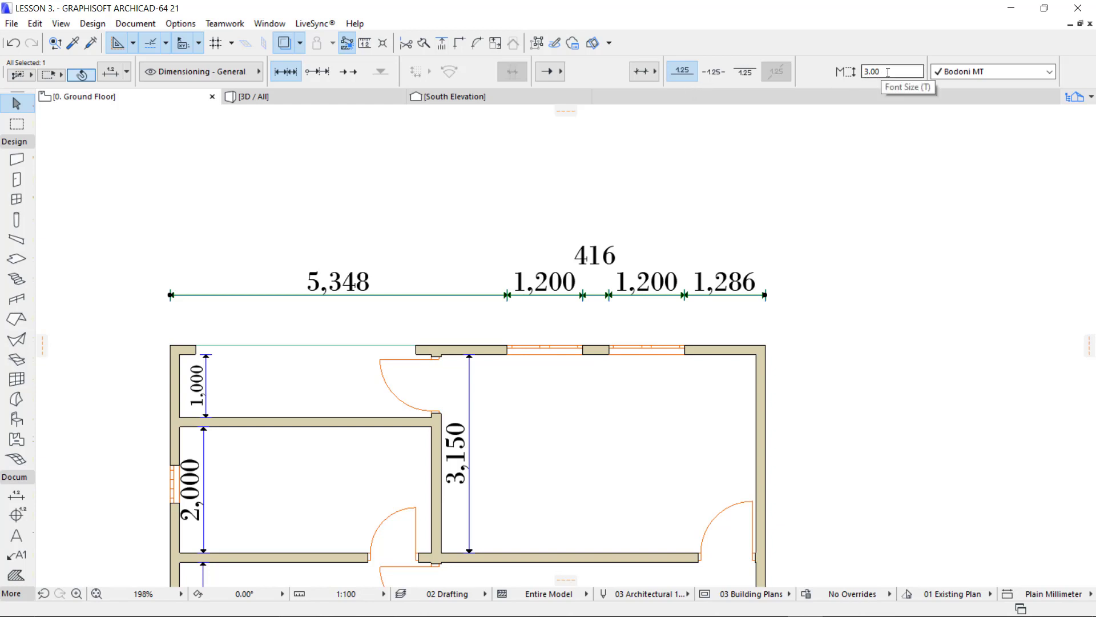
{"action": "left_click", "coordinate": [888, 72]}
{"action": "type", "text": "2"}
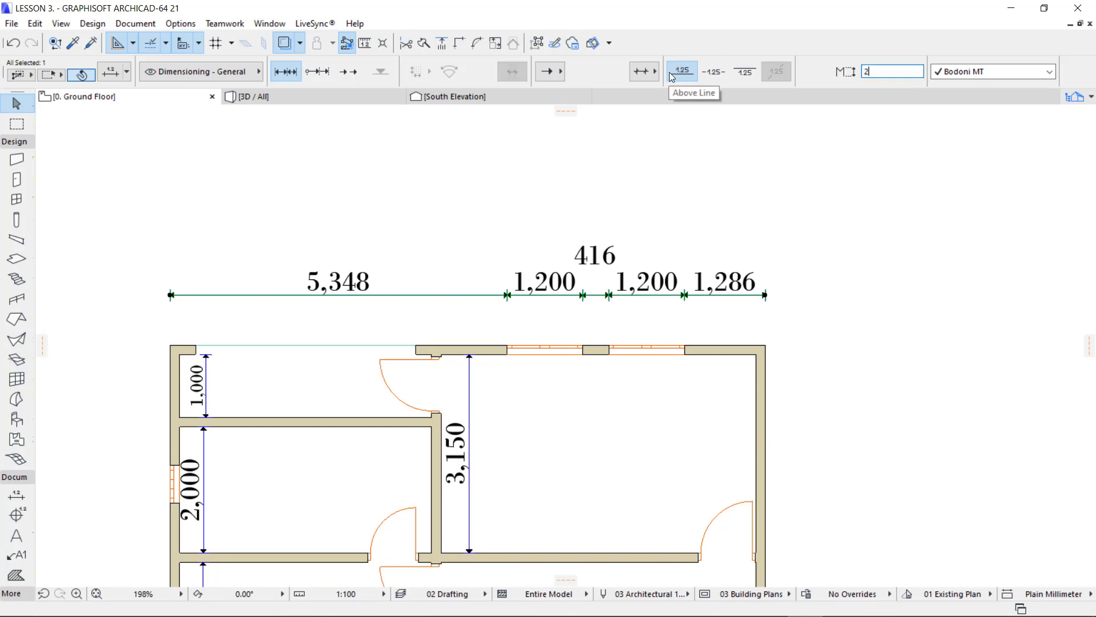
{"action": "key", "text": "Return"}
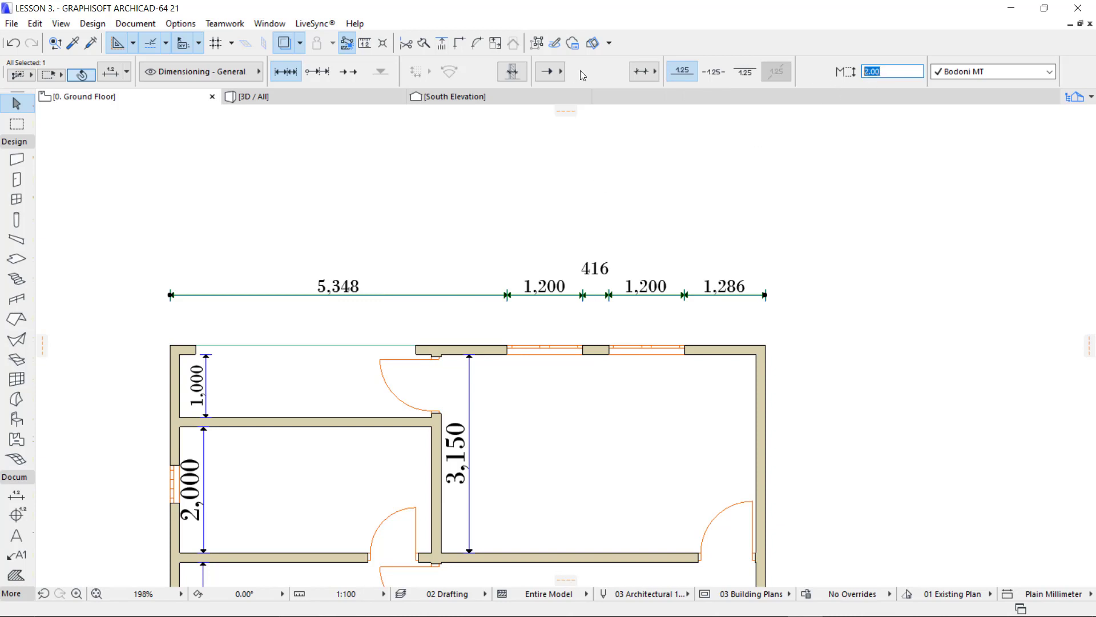
Step: Try a 1.50 mm font size on the exterior chain, set it back to 2.00 mm and clear the selection
{"action": "key", "text": "Return"}
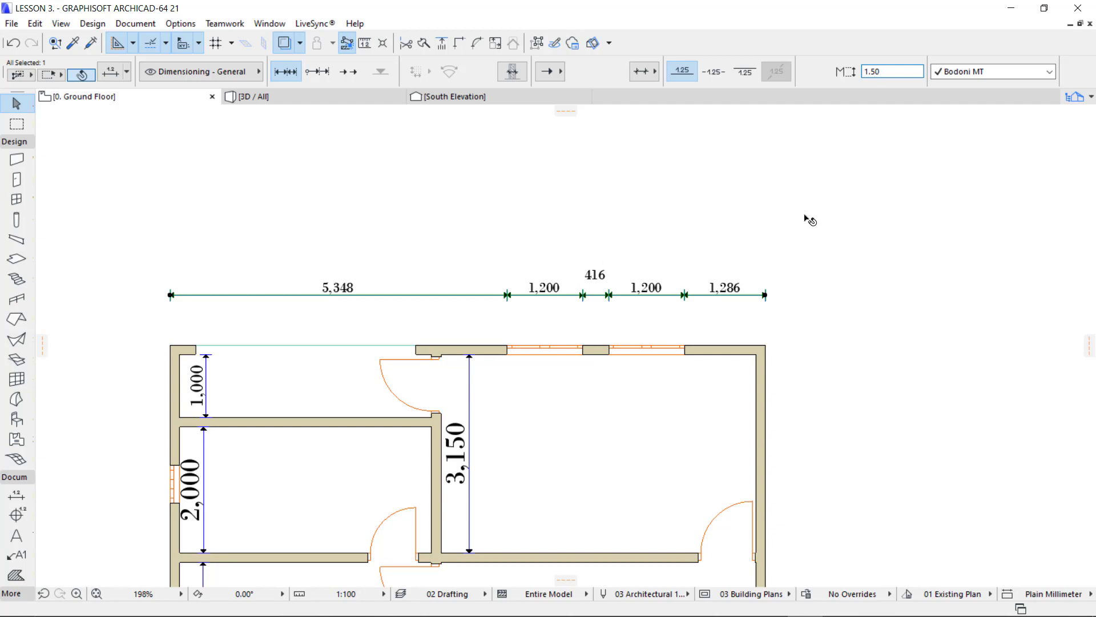
{"action": "left_click", "coordinate": [893, 75]}
{"action": "type", "text": "2"}
{"action": "key", "text": "Return"}
{"action": "left_click", "coordinate": [572, 206]}
{"action": "key", "text": "Escape"}
Step: Start a second dimension chain along the upper exterior wall, marking the left wall's outer and inner faces and both faces of the vertical partition
{"action": "scroll", "coordinate": [291, 211], "scroll_direction": "down", "scroll_amount": 3}
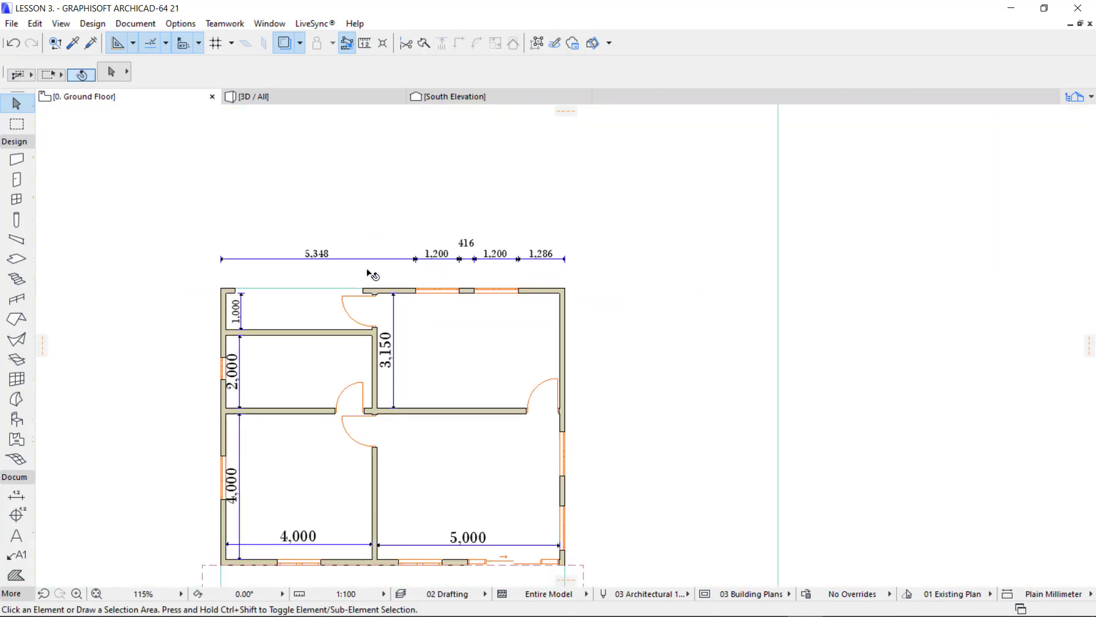
{"action": "scroll", "coordinate": [425, 263], "scroll_direction": "up", "scroll_amount": 2}
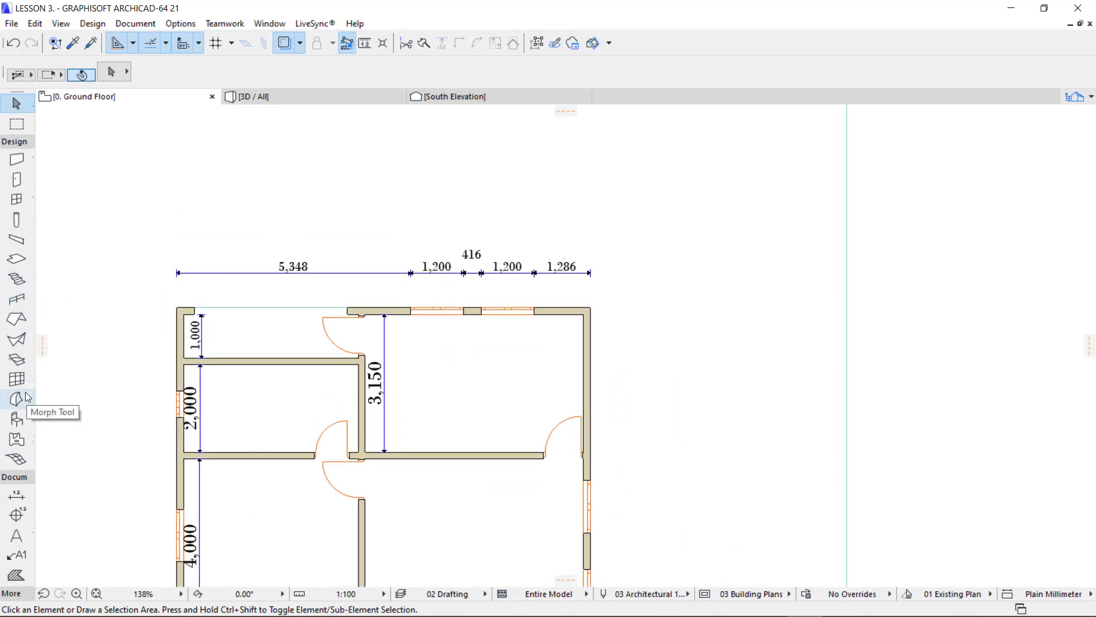
{"action": "left_click", "coordinate": [16, 495]}
{"action": "scroll", "coordinate": [173, 297], "scroll_direction": "up", "scroll_amount": 3}
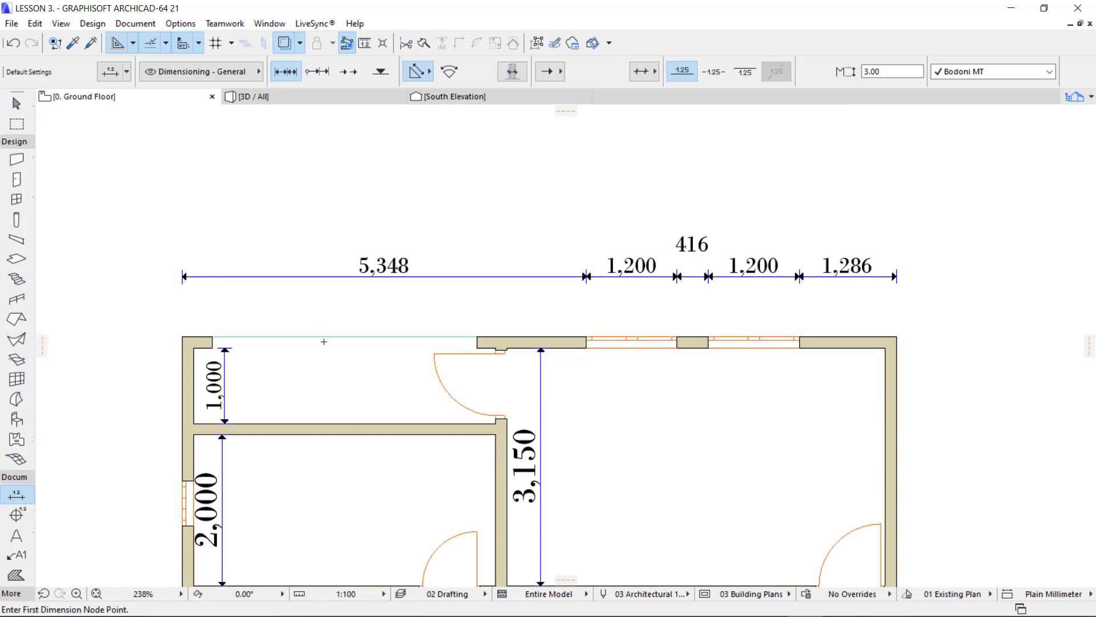
{"action": "scroll", "coordinate": [300, 371], "scroll_direction": "up", "scroll_amount": 2}
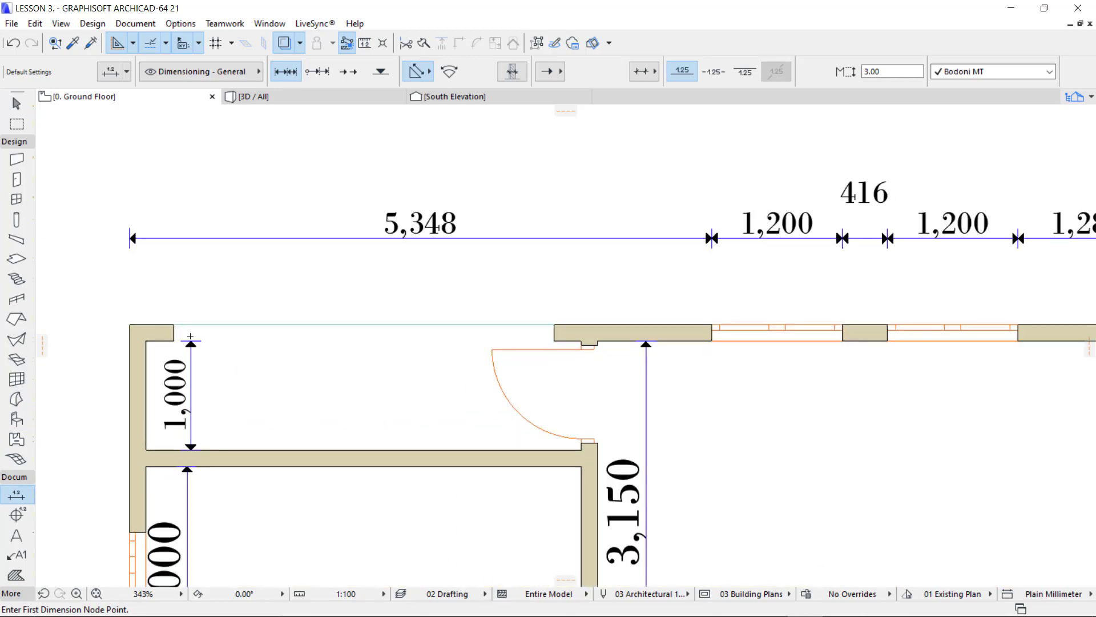
{"action": "left_click", "coordinate": [130, 325]}
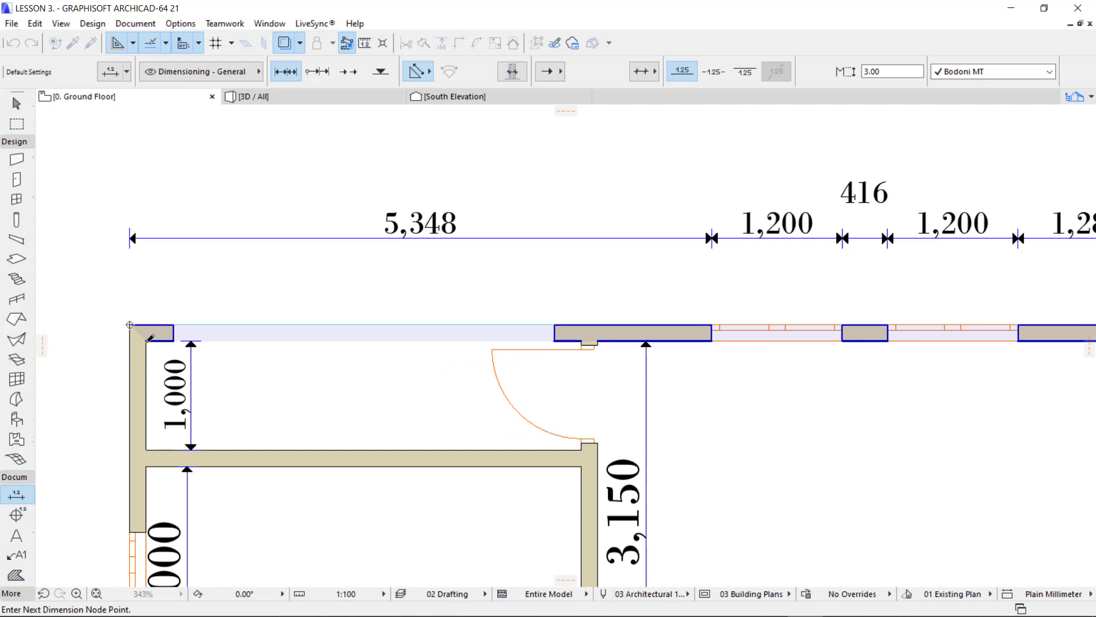
{"action": "left_click", "coordinate": [147, 341]}
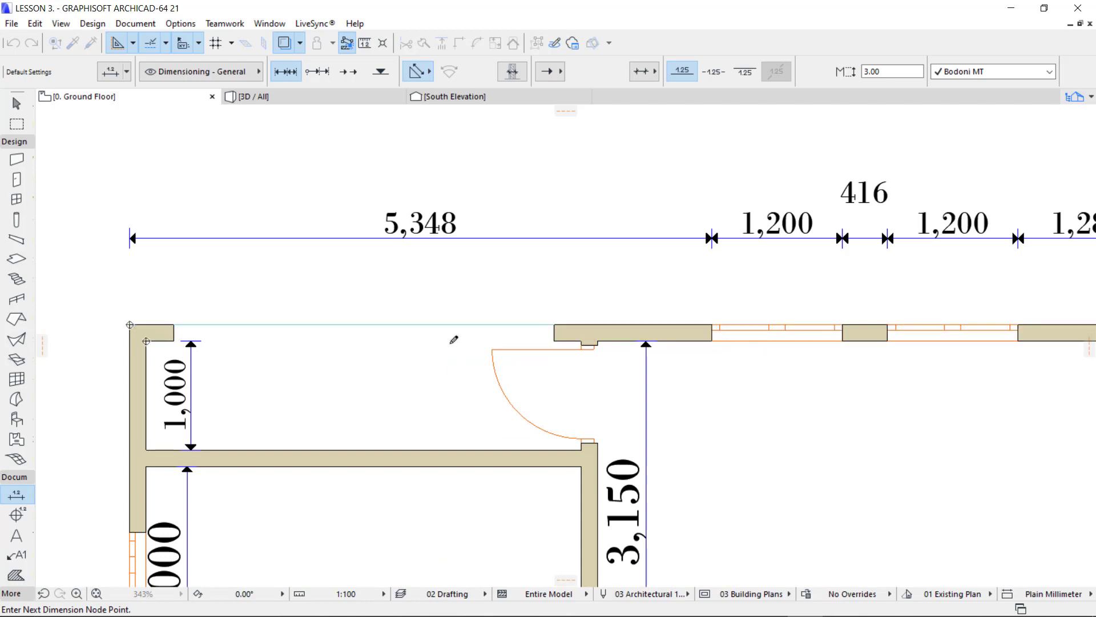
{"action": "left_click", "coordinate": [581, 341]}
{"action": "left_click", "coordinate": [598, 342]}
{"action": "scroll", "coordinate": [697, 340], "scroll_direction": "right", "scroll_amount": 5}
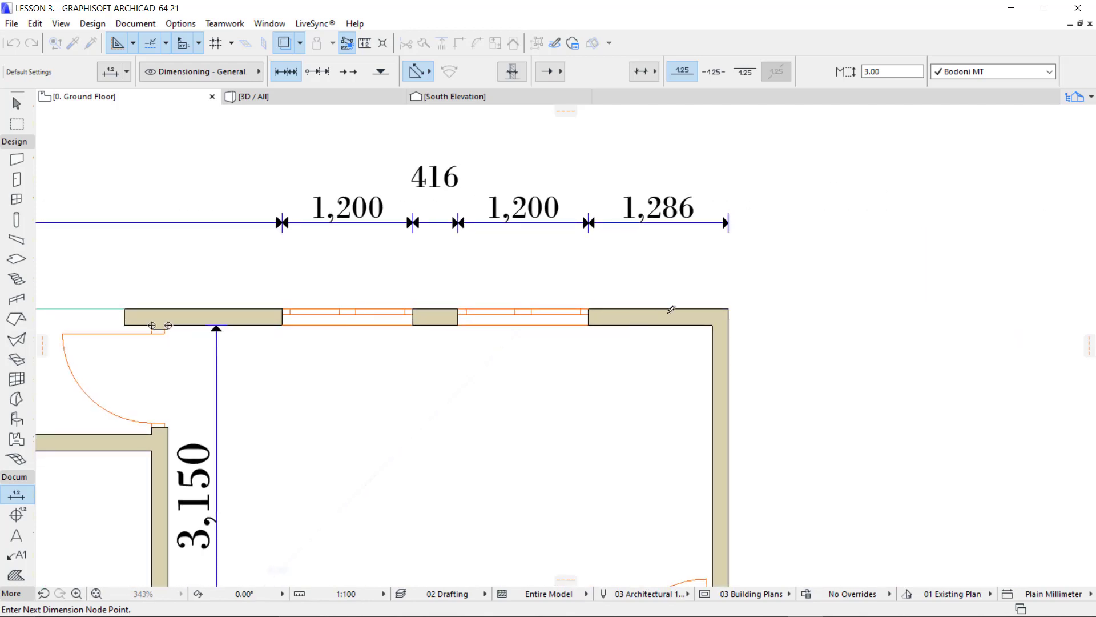
Step: End the chain at the right wall's inner face and outer corner, and place its line above the window dimension chain
{"action": "left_click", "coordinate": [712, 325]}
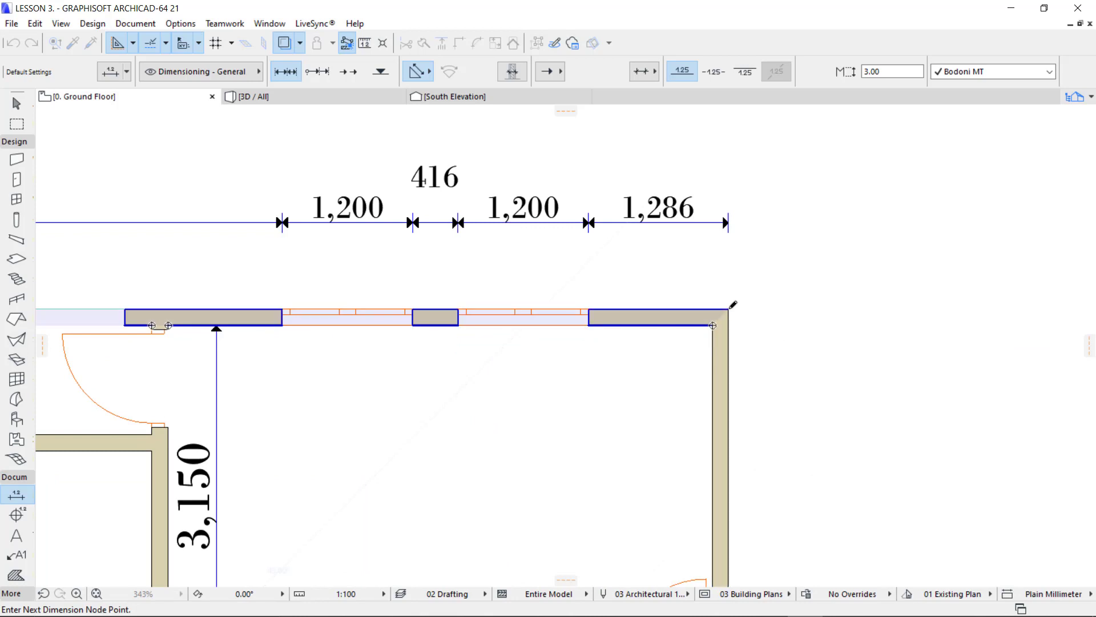
{"action": "left_click", "coordinate": [729, 309]}
{"action": "scroll", "coordinate": [604, 303], "scroll_direction": "down", "scroll_amount": 3}
{"action": "double_click", "coordinate": [509, 294]}
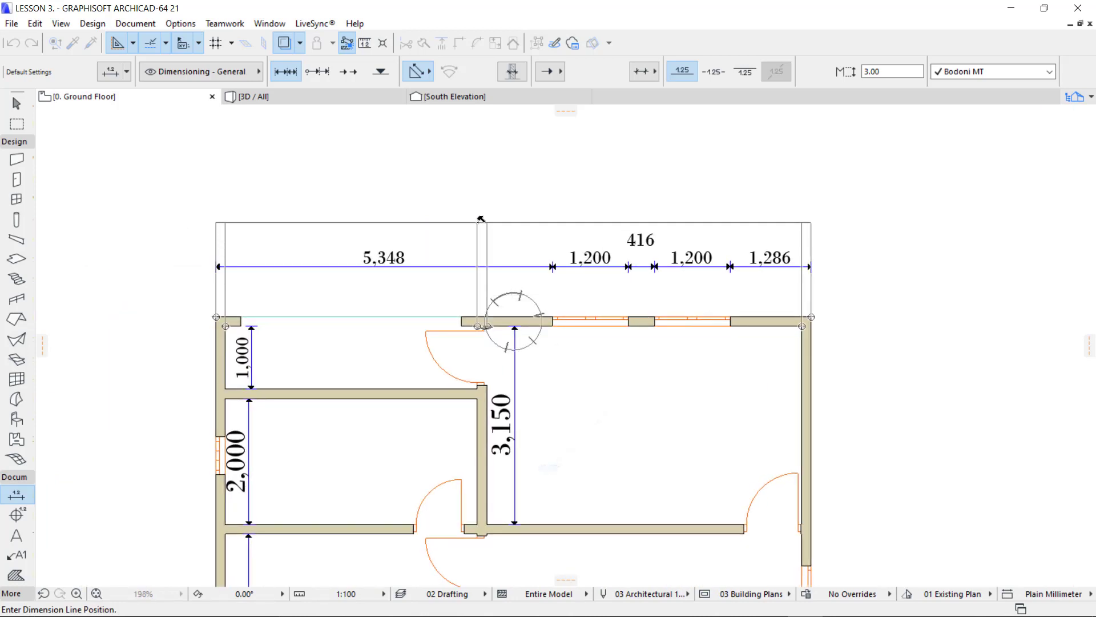
{"action": "left_click", "coordinate": [481, 220]}
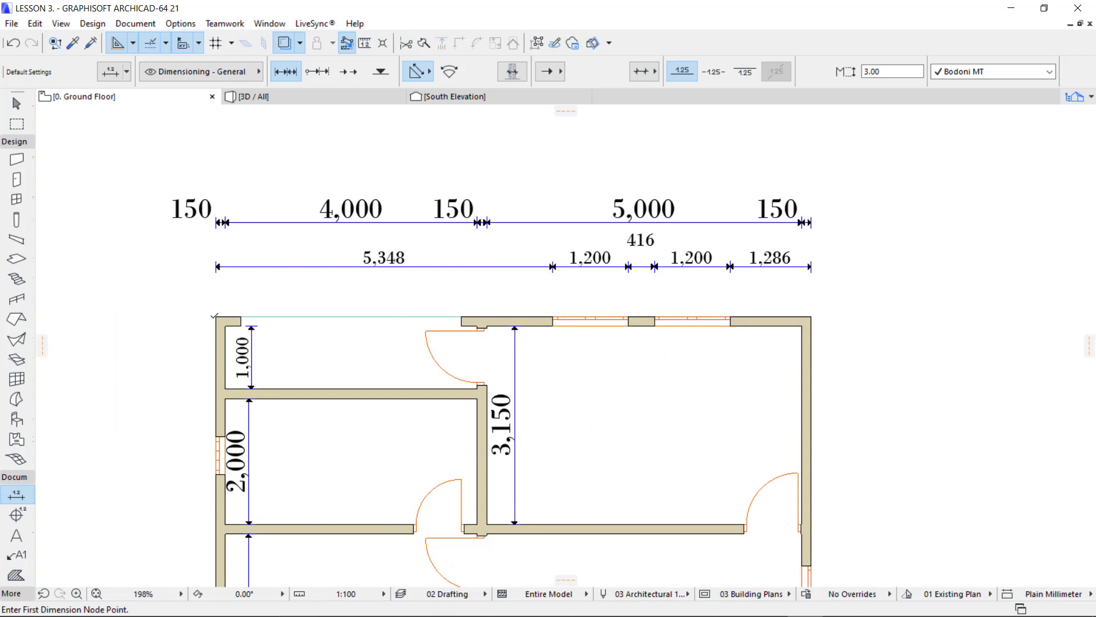
Step: Dimension the overall length of the upper wall between its outer corners, placing the line above the two existing chains
{"action": "left_click", "coordinate": [217, 316]}
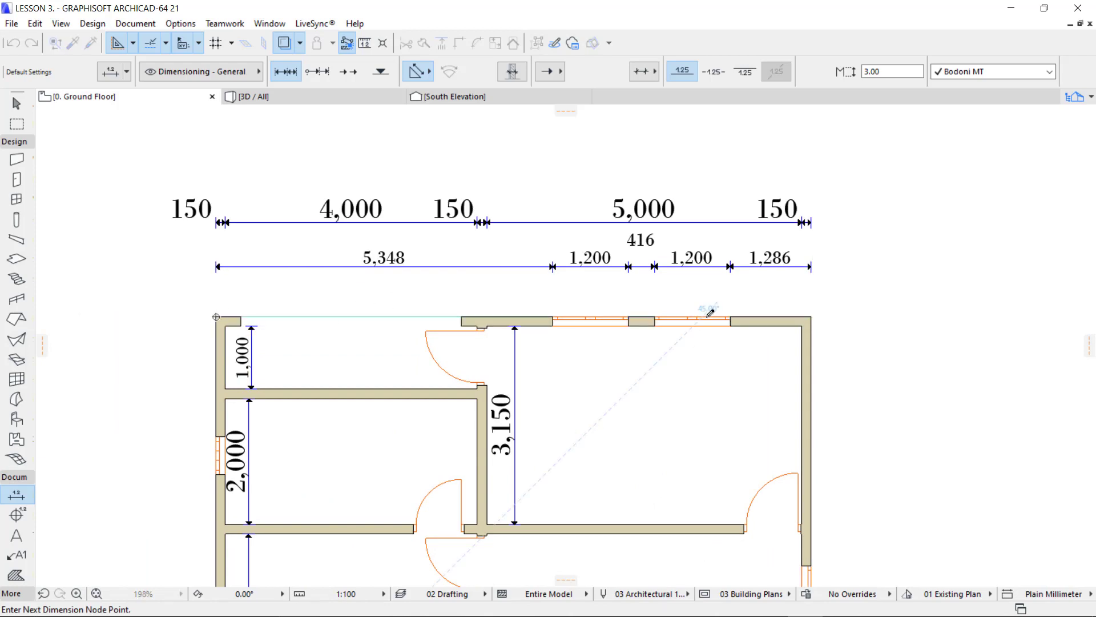
{"action": "left_click", "coordinate": [813, 316]}
{"action": "double_click", "coordinate": [669, 292]}
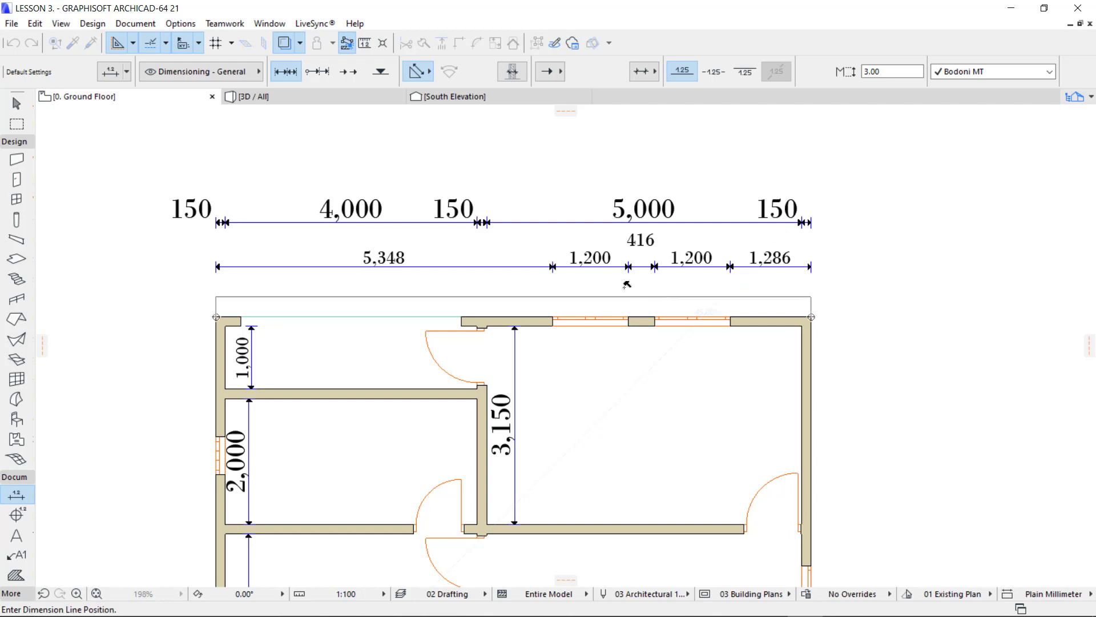
{"action": "left_click", "coordinate": [474, 179]}
Step: Start a dimension chain along the right exterior wall, marking its upper outer corner and both edges of the upper window
{"action": "scroll", "coordinate": [462, 189], "scroll_direction": "down", "scroll_amount": 3}
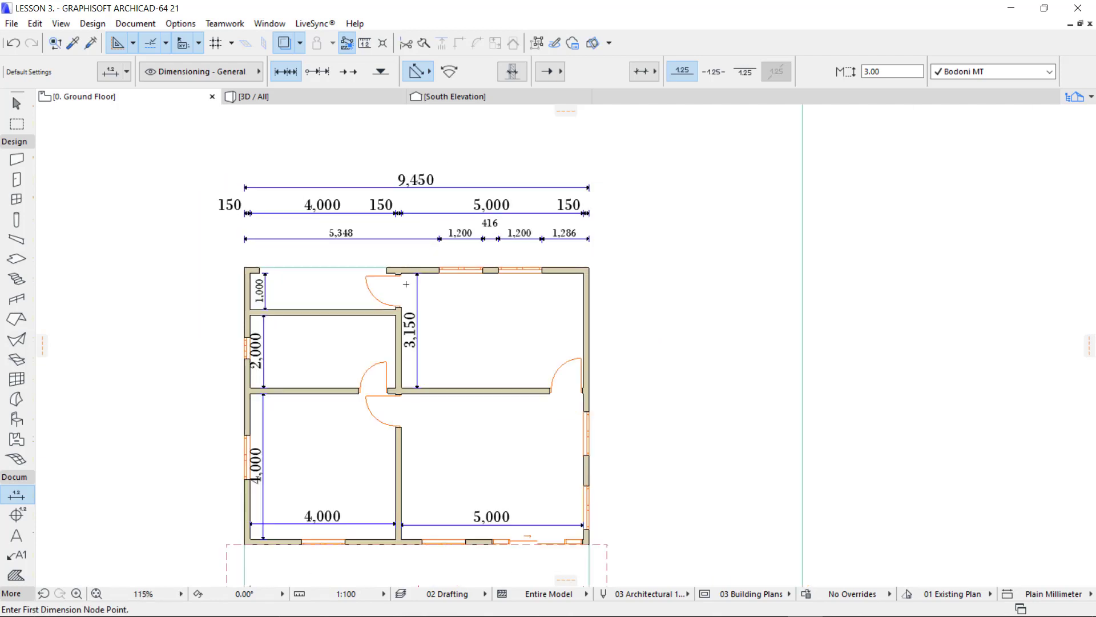
{"action": "middle_click_drag", "start_coordinate": [418, 348], "coordinate": [407, 318]}
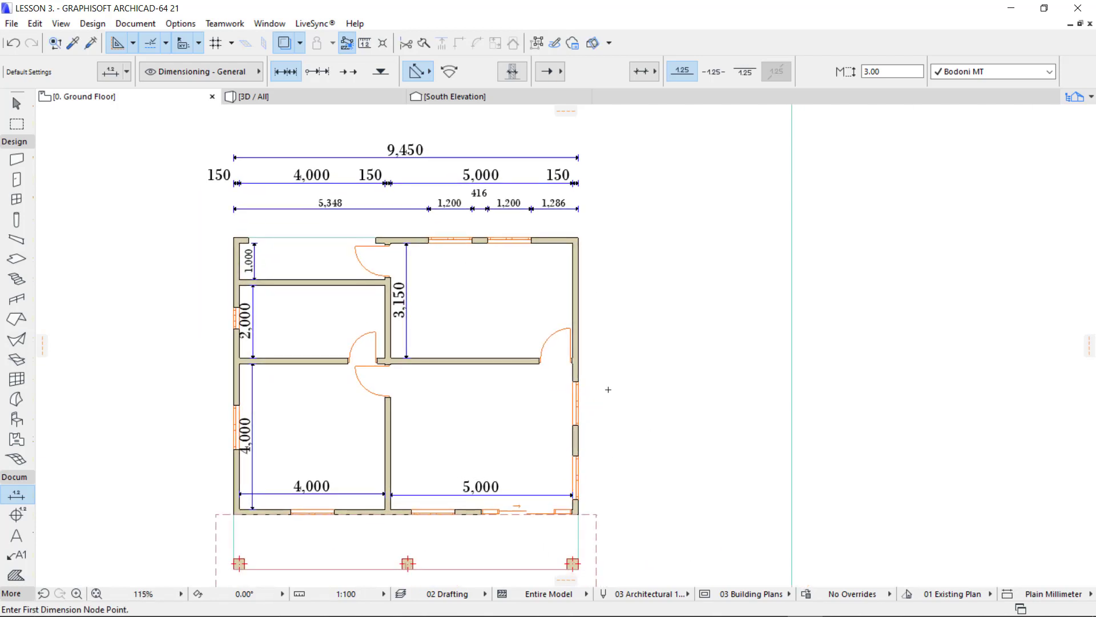
{"action": "scroll", "coordinate": [620, 282], "scroll_direction": "up", "scroll_amount": 3}
{"action": "left_click", "coordinate": [551, 196]}
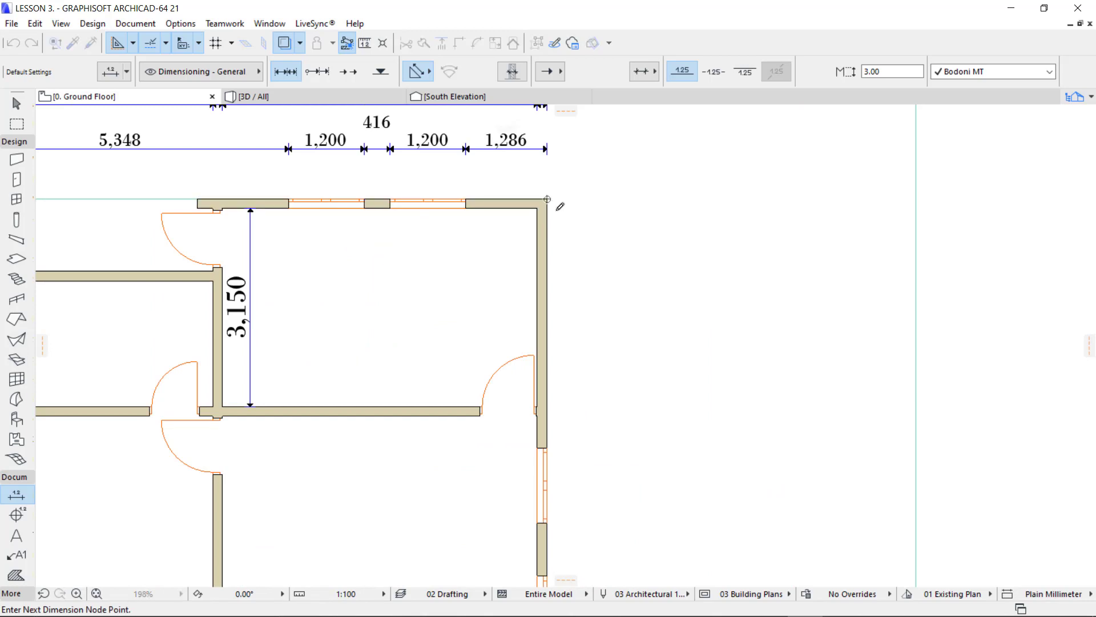
{"action": "middle_click_drag", "start_coordinate": [628, 315], "coordinate": [627, 257]}
{"action": "scroll", "coordinate": [586, 365], "scroll_direction": "up", "scroll_amount": 3}
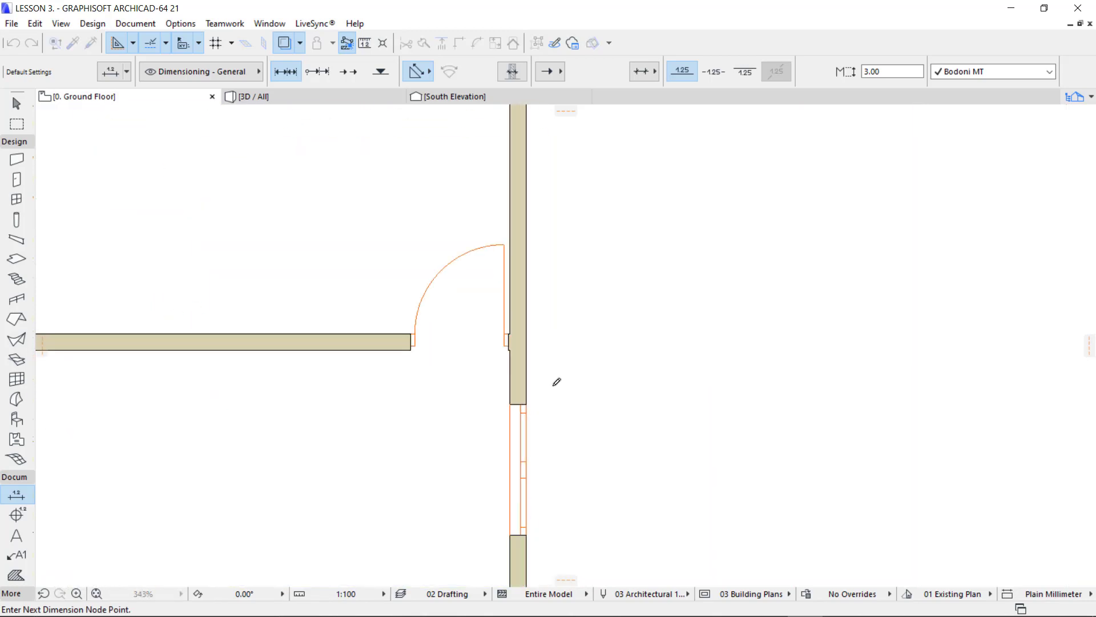
{"action": "left_click", "coordinate": [526, 404]}
{"action": "middle_click_drag", "start_coordinate": [534, 437], "coordinate": [537, 346]}
{"action": "left_click", "coordinate": [529, 442]}
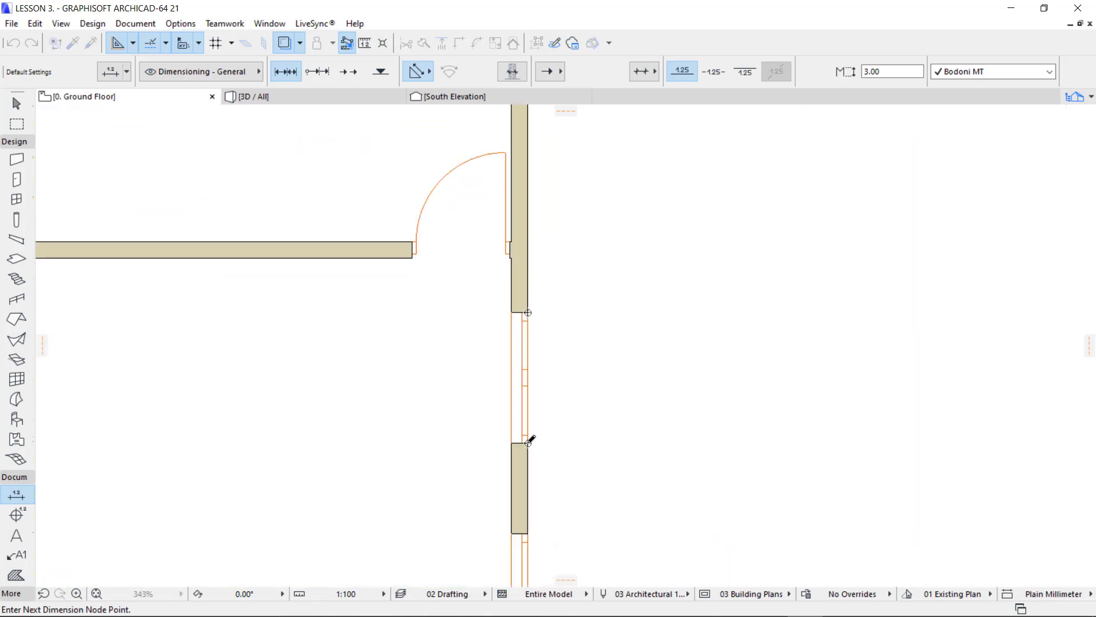
Step: Add both edges of the right wall's lower window to the dimension chain
{"action": "middle_click_drag", "start_coordinate": [531, 440], "coordinate": [565, 323]}
{"action": "scroll", "coordinate": [565, 323], "scroll_direction": "down", "scroll_amount": 1}
{"action": "left_click", "coordinate": [540, 394]}
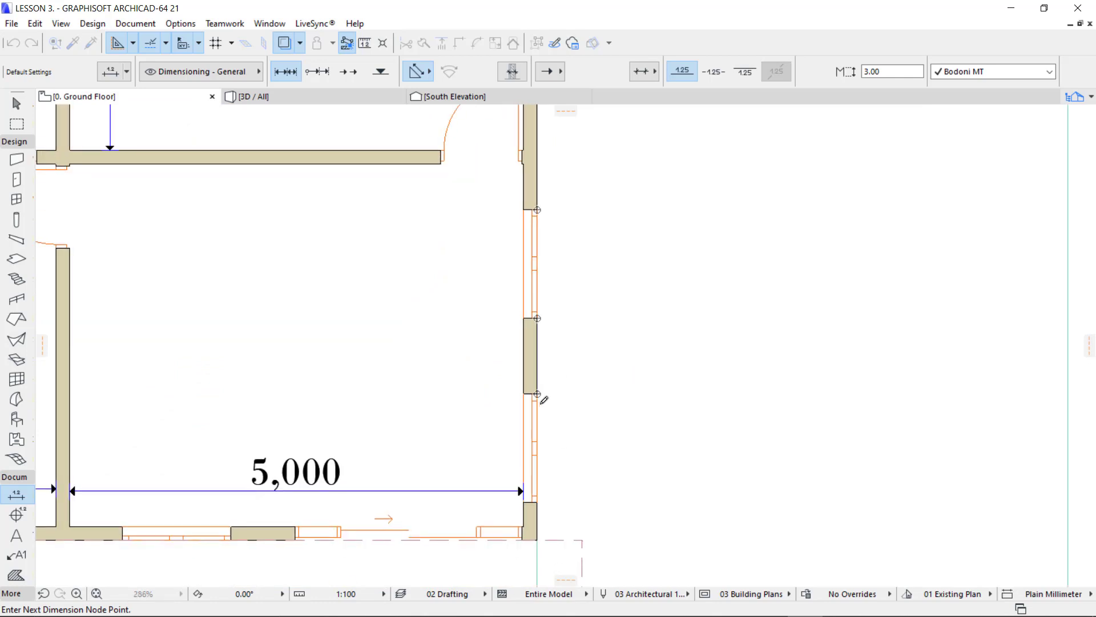
{"action": "left_click", "coordinate": [537, 502]}
{"action": "scroll", "coordinate": [555, 497], "scroll_direction": "down", "scroll_amount": 2}
{"action": "middle_click_drag", "start_coordinate": [554, 494], "coordinate": [560, 357]}
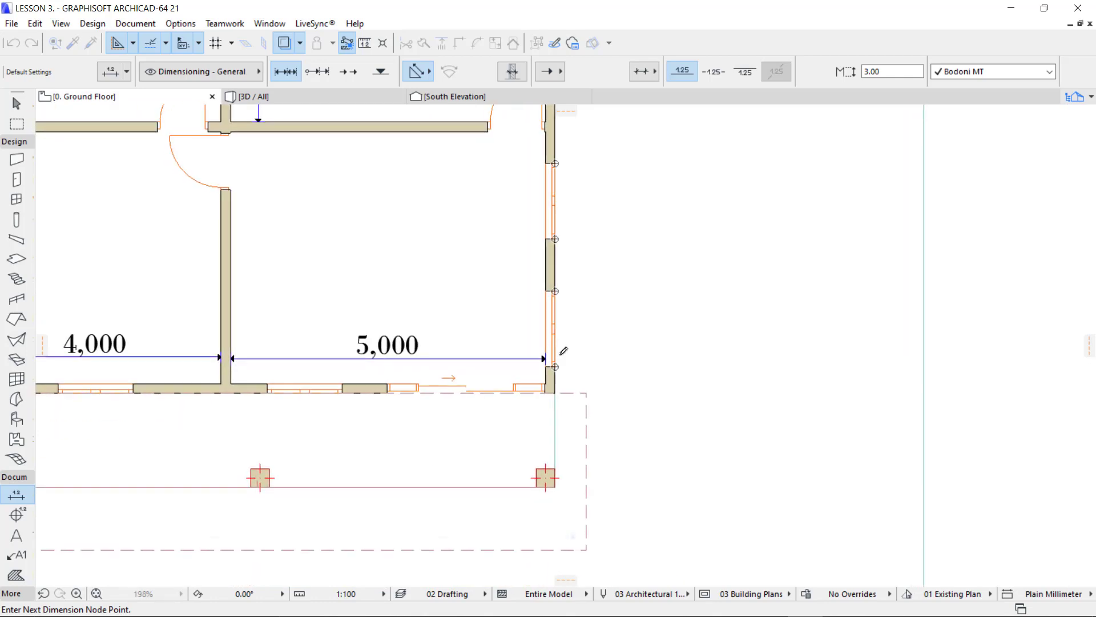
Step: End the chain at the outer corner of the right porch column and place the dimension line a short distance outside the right wall
{"action": "scroll", "coordinate": [577, 477], "scroll_direction": "up", "scroll_amount": 1}
{"action": "scroll", "coordinate": [582, 472], "scroll_direction": "up", "scroll_amount": 2}
{"action": "scroll", "coordinate": [508, 394], "scroll_direction": "down", "scroll_amount": 4}
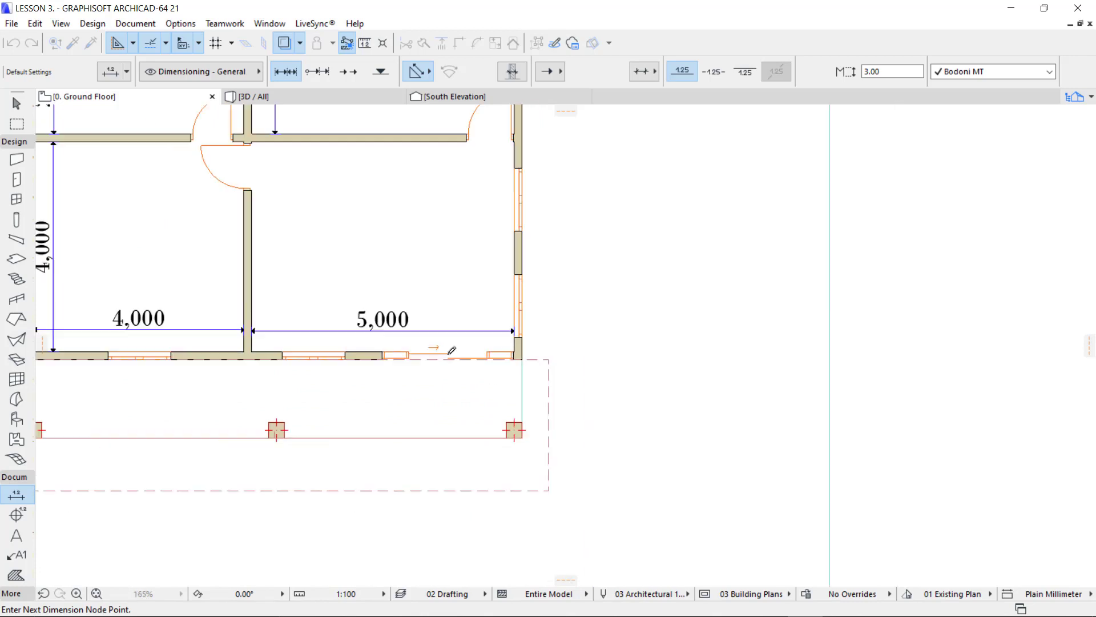
{"action": "scroll", "coordinate": [452, 331], "scroll_direction": "down", "scroll_amount": 2}
{"action": "double_click", "coordinate": [515, 319]}
{"action": "middle_click_drag", "start_coordinate": [546, 319], "coordinate": [554, 384]}
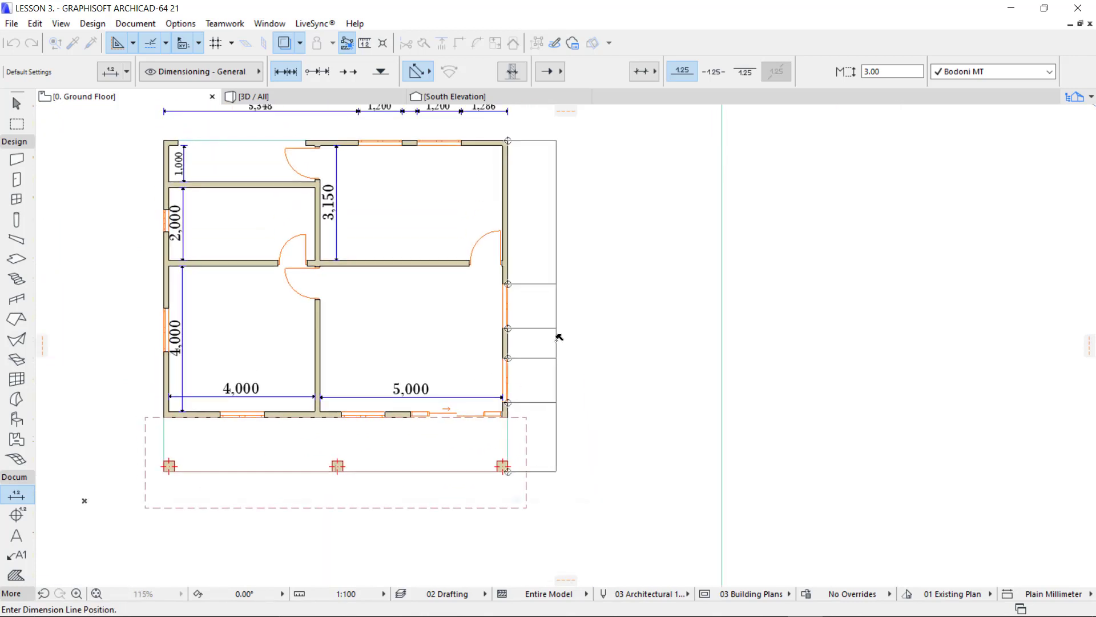
{"action": "left_click", "coordinate": [552, 279]}
Step: Start a second chain on the plan's right side, marking the porch column's lower and upper outer corners and the house's lower outer corner
{"action": "middle_click_drag", "start_coordinate": [403, 350], "coordinate": [537, 343]}
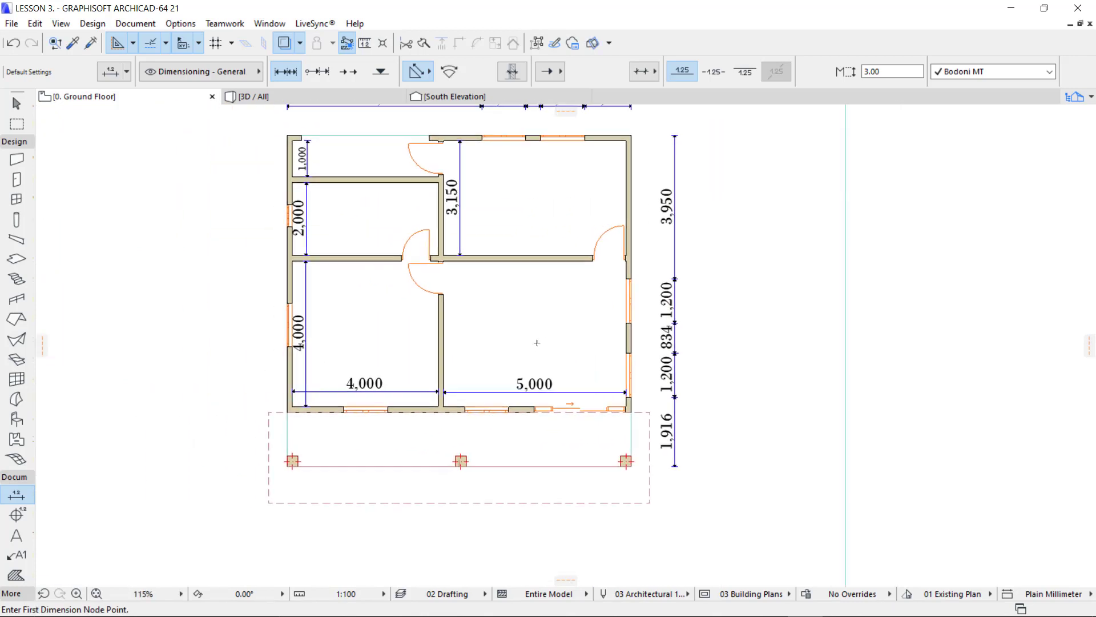
{"action": "middle_click_drag", "start_coordinate": [730, 352], "coordinate": [541, 359]}
{"action": "scroll", "coordinate": [512, 439], "scroll_direction": "up", "scroll_amount": 3}
{"action": "scroll", "coordinate": [510, 440], "scroll_direction": "up", "scroll_amount": 1}
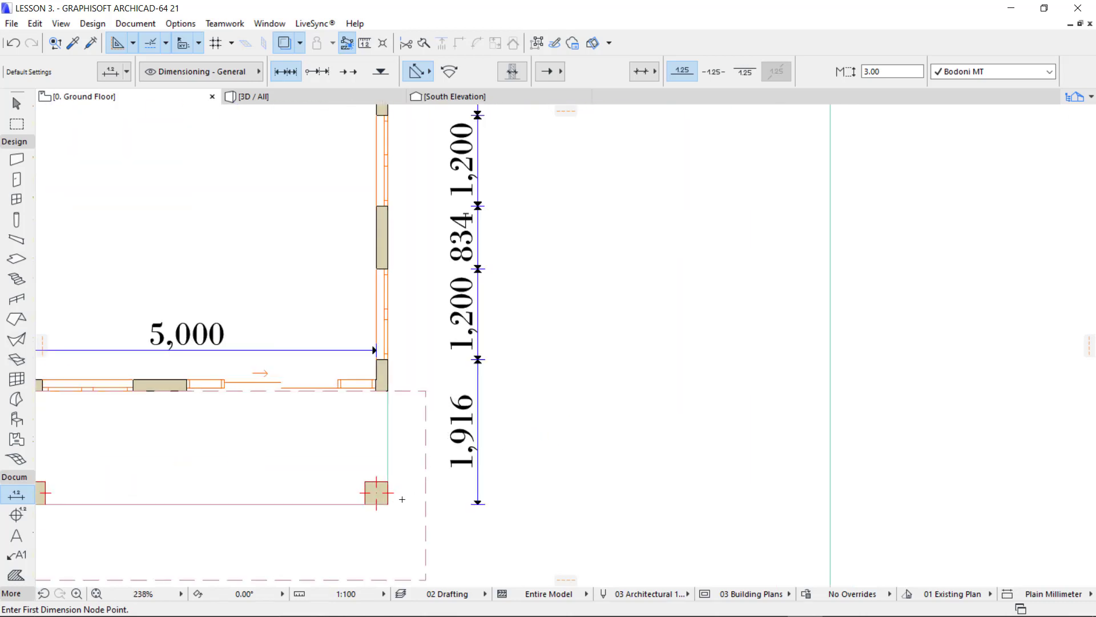
{"action": "left_click", "coordinate": [410, 481]}
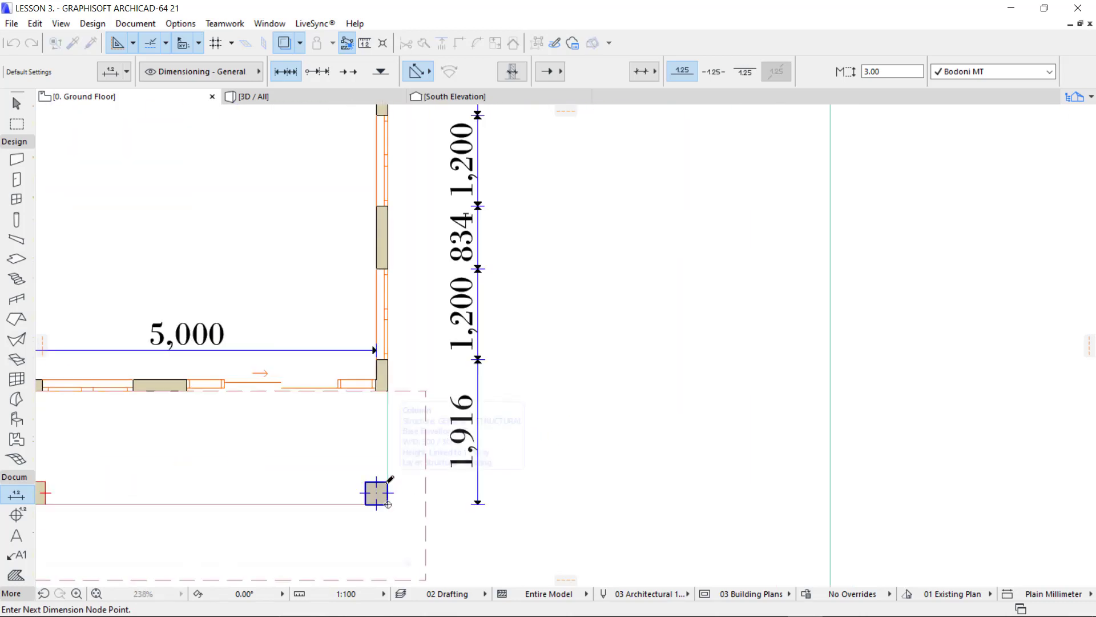
{"action": "left_click", "coordinate": [388, 481]}
{"action": "left_click", "coordinate": [389, 391]}
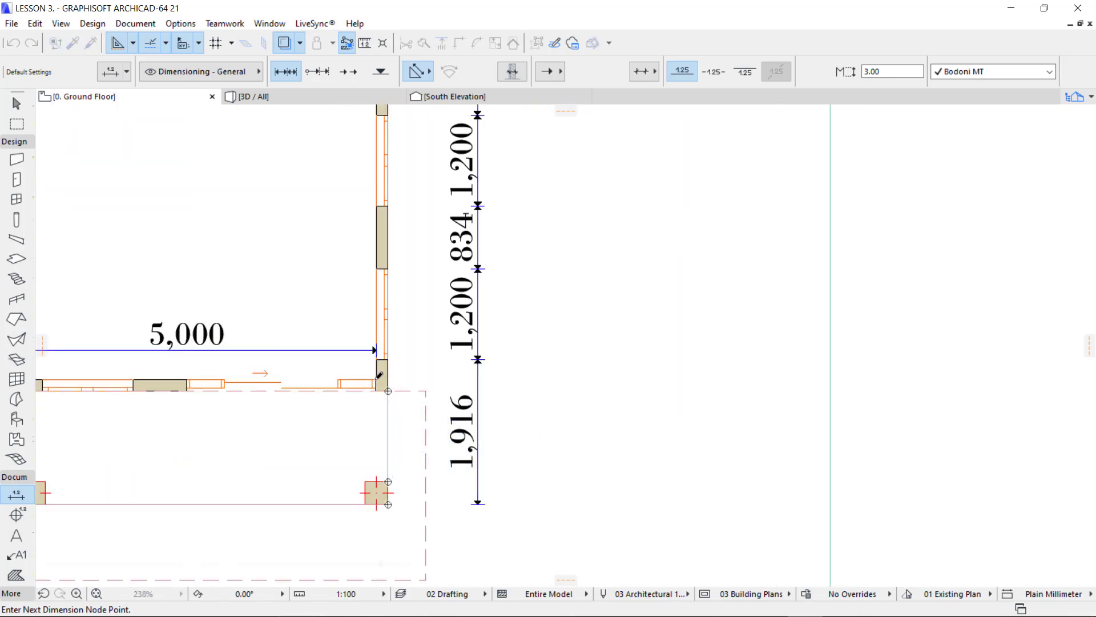
Step: Add the lower wall's inner face and both faces of the horizontal partition to the chain
{"action": "middle_click_drag", "start_coordinate": [397, 269], "coordinate": [436, 380]}
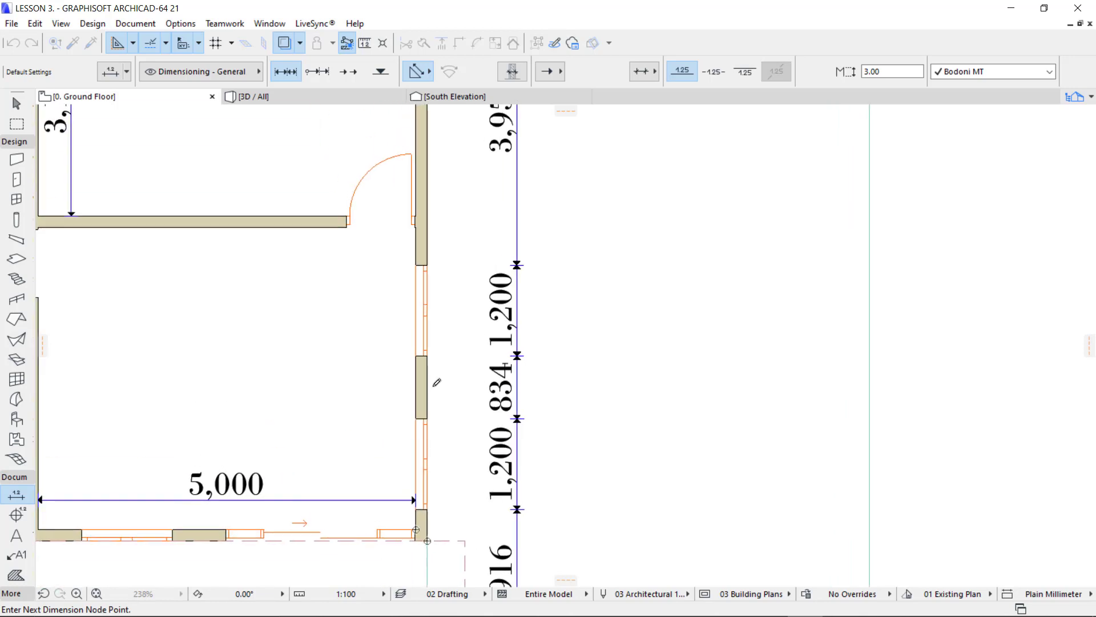
{"action": "scroll", "coordinate": [427, 216], "scroll_direction": "up", "scroll_amount": 2}
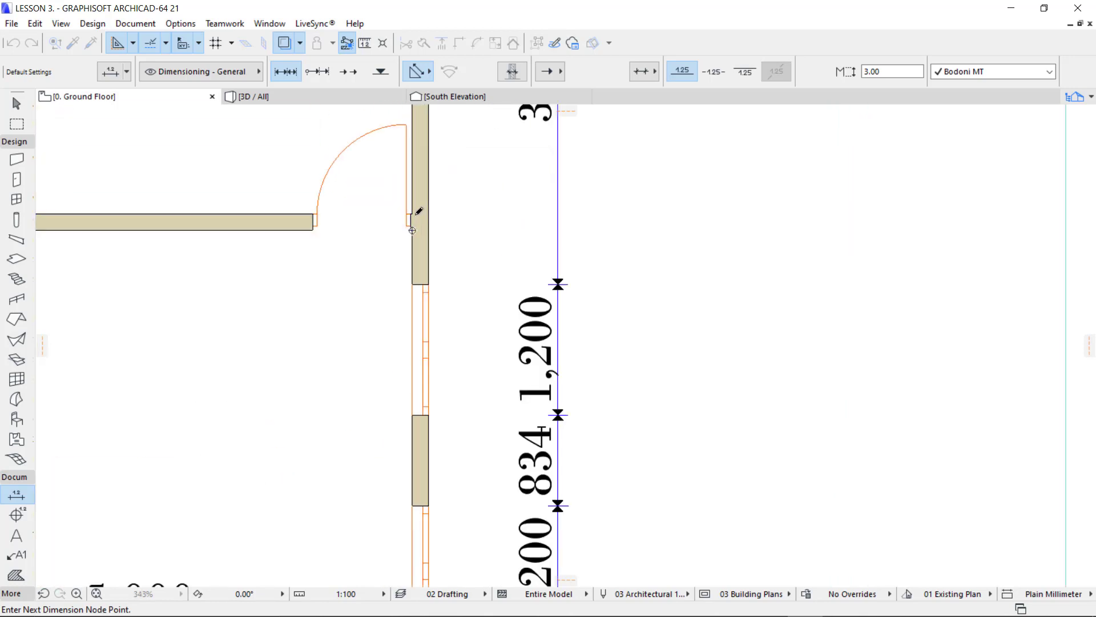
{"action": "scroll", "coordinate": [433, 204], "scroll_direction": "down", "scroll_amount": 1}
{"action": "scroll", "coordinate": [437, 201], "scroll_direction": "down", "scroll_amount": 1}
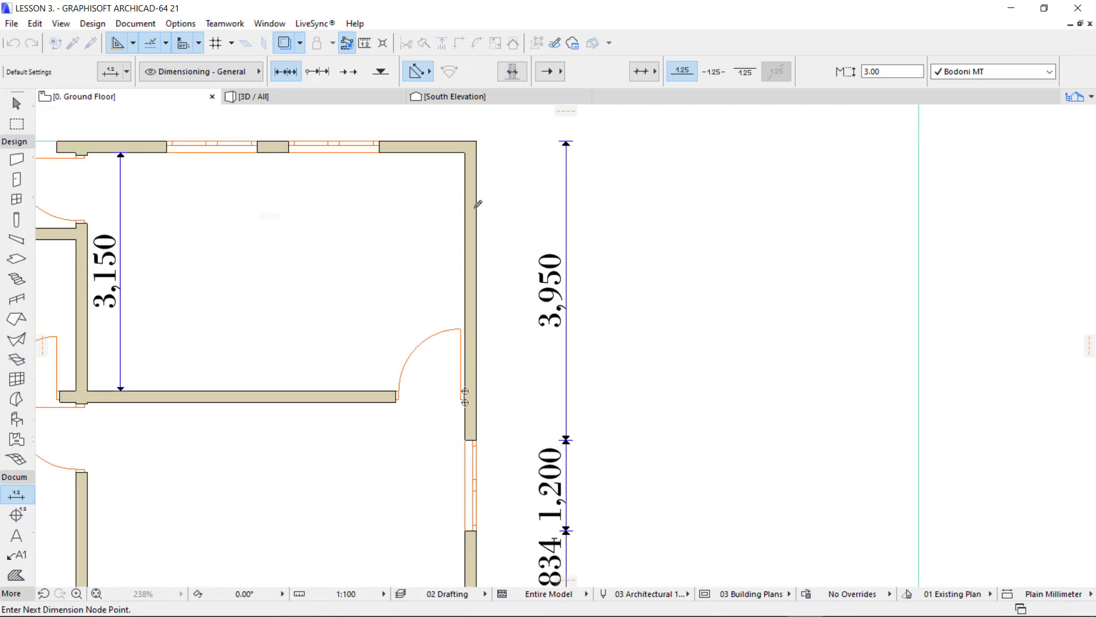
Step: End the chain at the upper wall's inner face and outer corner, and place its line outside the right wall's window chain
{"action": "left_click", "coordinate": [466, 153]}
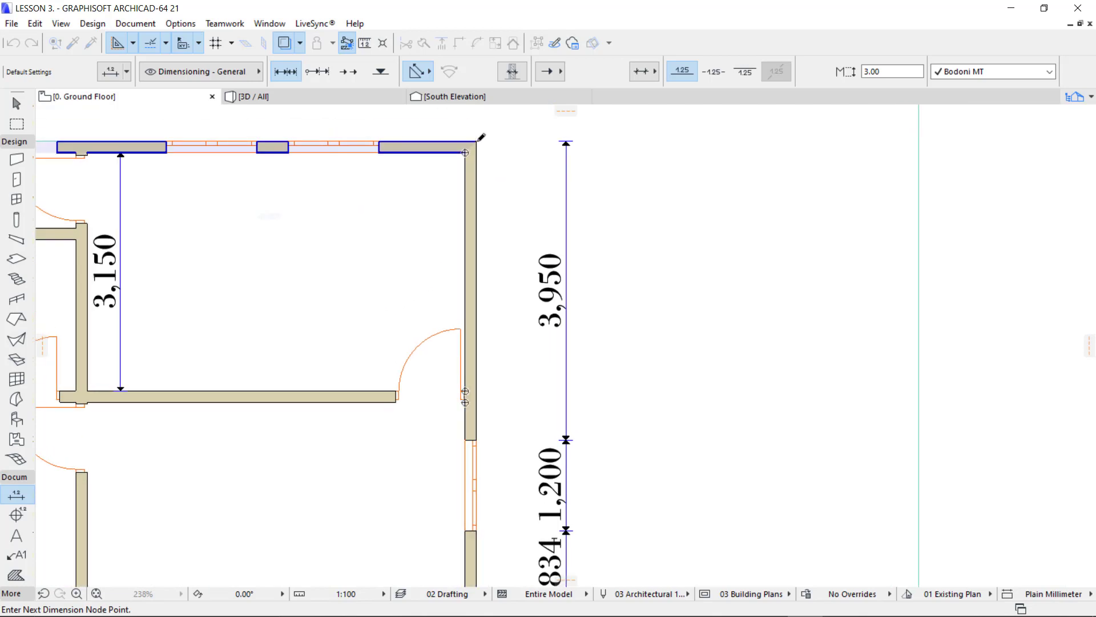
{"action": "left_click", "coordinate": [476, 141]}
{"action": "scroll", "coordinate": [421, 153], "scroll_direction": "down", "scroll_amount": 3}
{"action": "middle_click_drag", "start_coordinate": [426, 195], "coordinate": [306, 188]}
{"action": "double_click", "coordinate": [367, 165]}
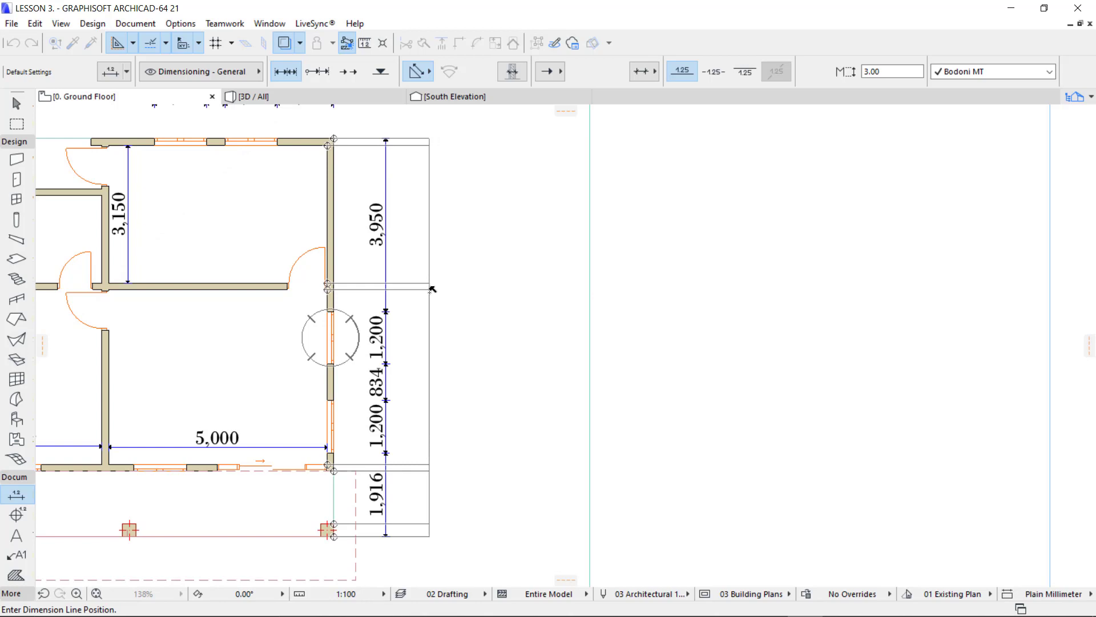
{"action": "left_click", "coordinate": [431, 289]}
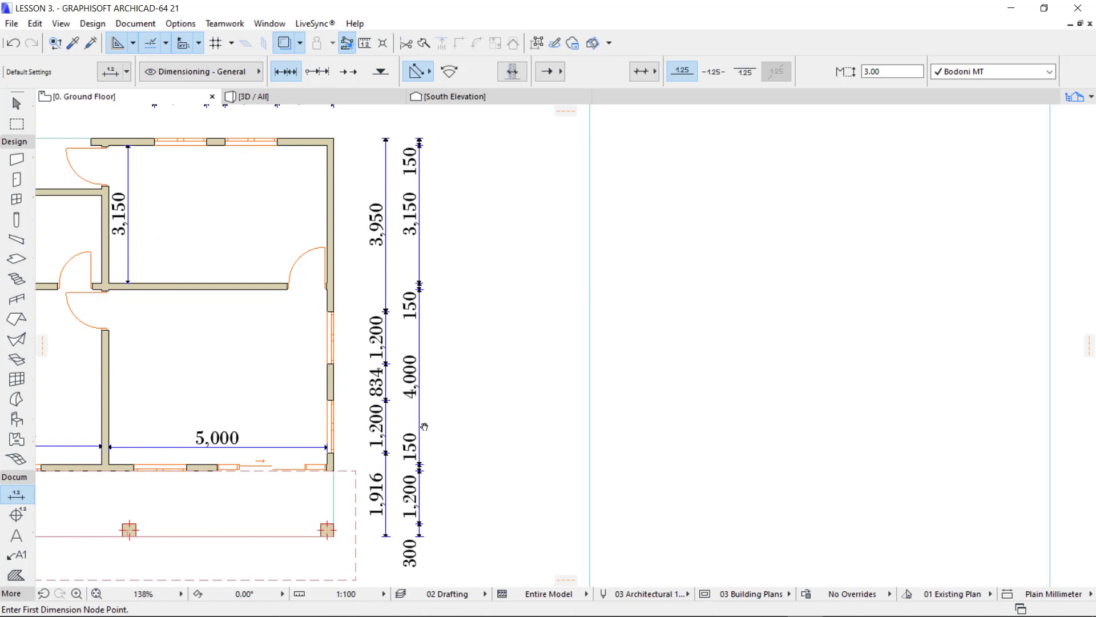
Step: Dimension the overall depth from the porch column's outer corner to the upper right house corner, placing the line outside the other two chains
{"action": "scroll", "coordinate": [354, 526], "scroll_direction": "up", "scroll_amount": 2}
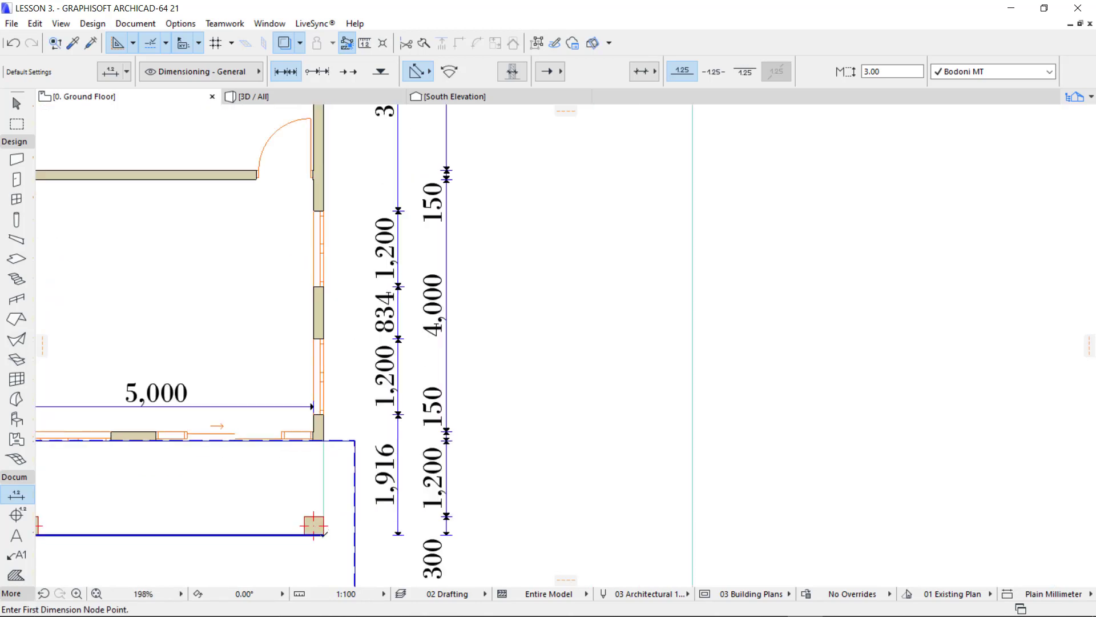
{"action": "scroll", "coordinate": [395, 204], "scroll_direction": "down", "scroll_amount": 2}
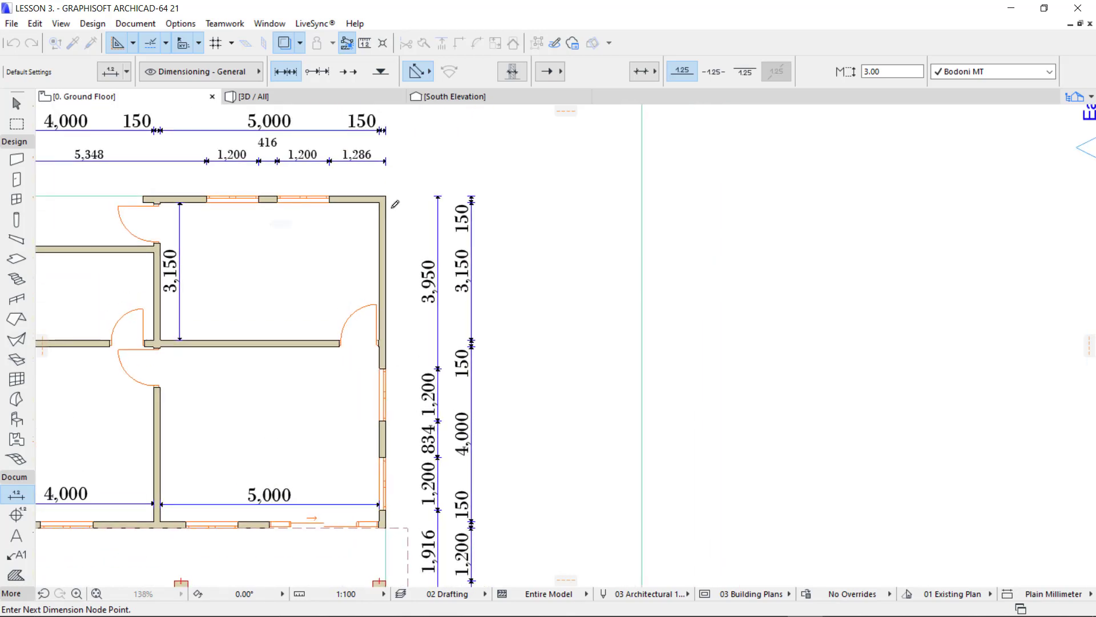
{"action": "scroll", "coordinate": [389, 190], "scroll_direction": "down", "scroll_amount": 1}
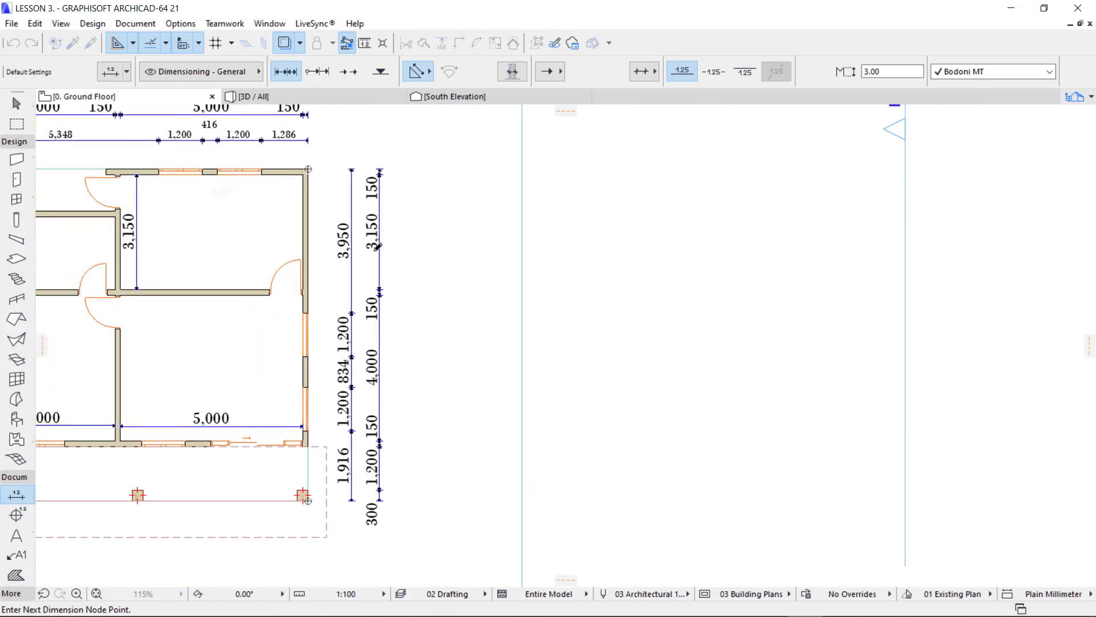
{"action": "double_click", "coordinate": [399, 251]}
{"action": "left_click", "coordinate": [416, 279]}
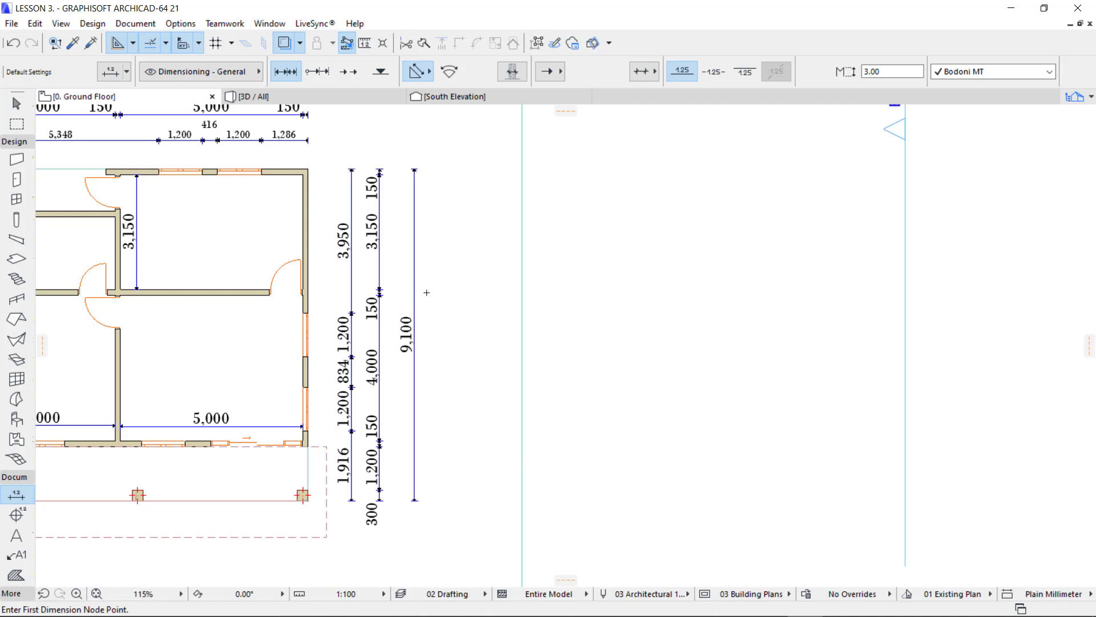
Step: Start a window chain for the plan's lower side at the left porch column's outer corner and mark both edges of the left window
{"action": "scroll", "coordinate": [342, 325], "scroll_direction": "down", "scroll_amount": 1}
{"action": "middle_click_drag", "start_coordinate": [342, 325], "coordinate": [498, 325]}
{"action": "middle_click_drag", "start_coordinate": [427, 384], "coordinate": [490, 329]}
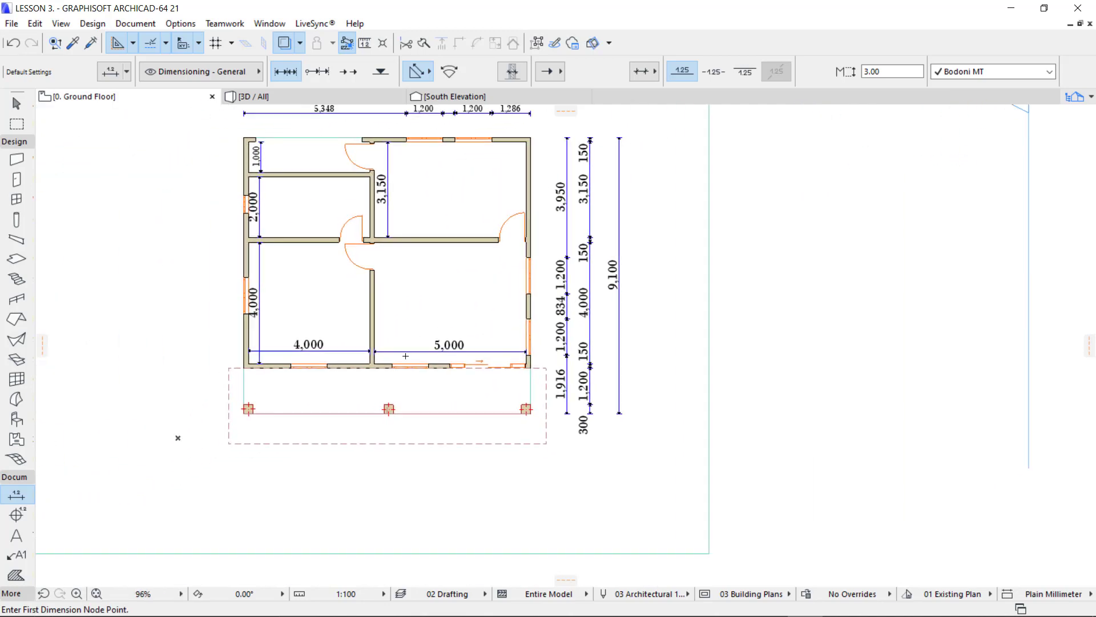
{"action": "scroll", "coordinate": [321, 453], "scroll_direction": "up", "scroll_amount": 4}
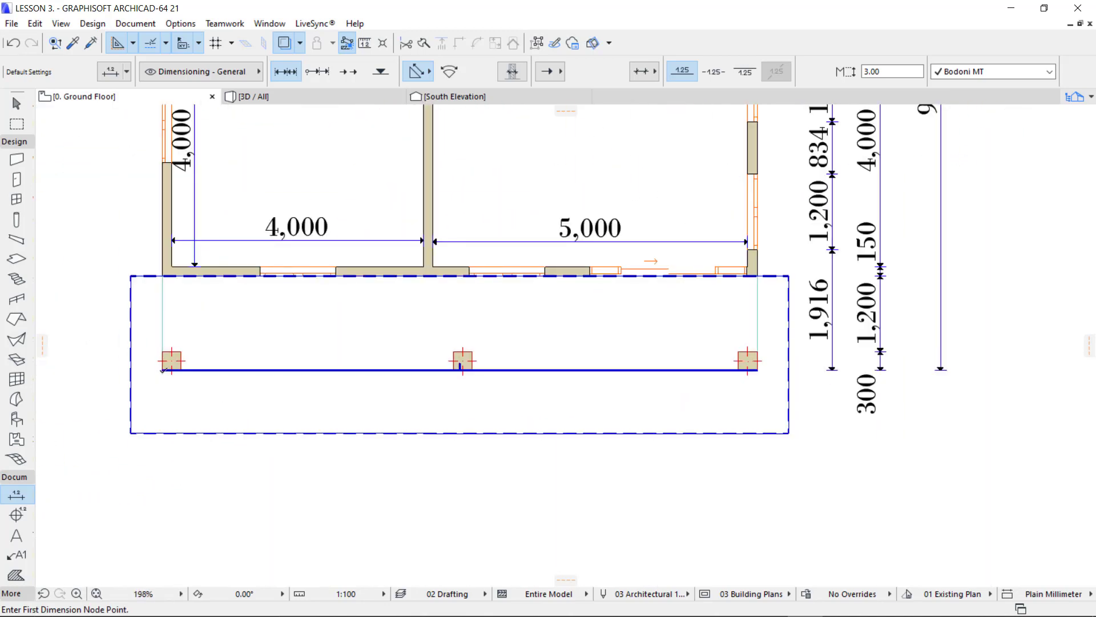
{"action": "left_click", "coordinate": [162, 370]}
{"action": "left_click", "coordinate": [261, 276]}
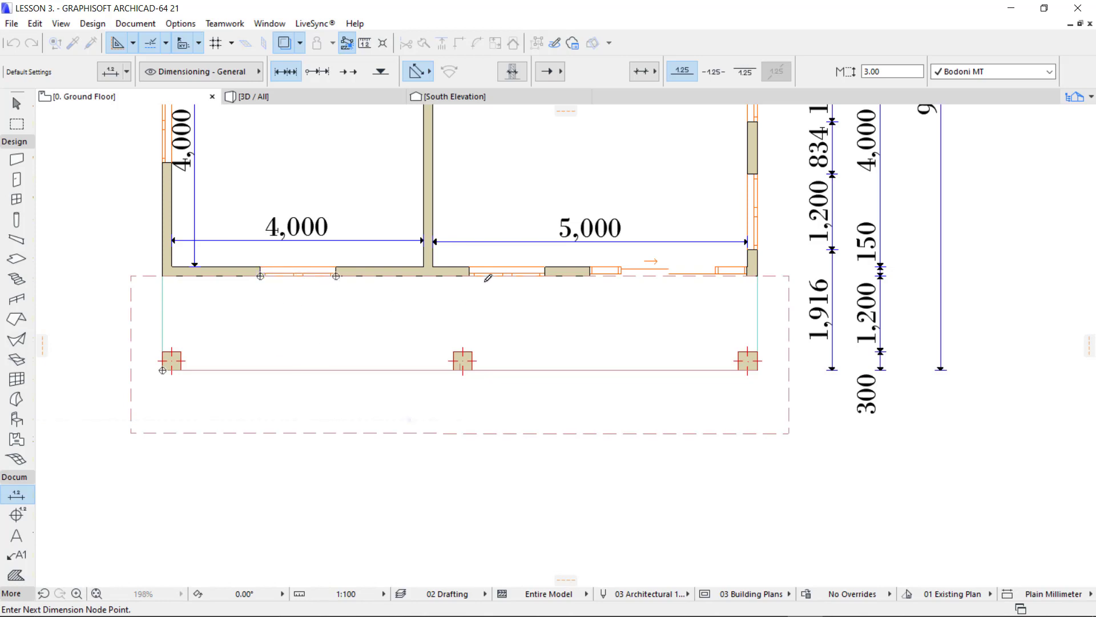
Step: Add both edges of the second lower window and the house's right outer corner, and place the chain line below the dashed porch outline
{"action": "left_click", "coordinate": [470, 276]}
{"action": "left_click", "coordinate": [545, 276]}
{"action": "left_click", "coordinate": [758, 276]}
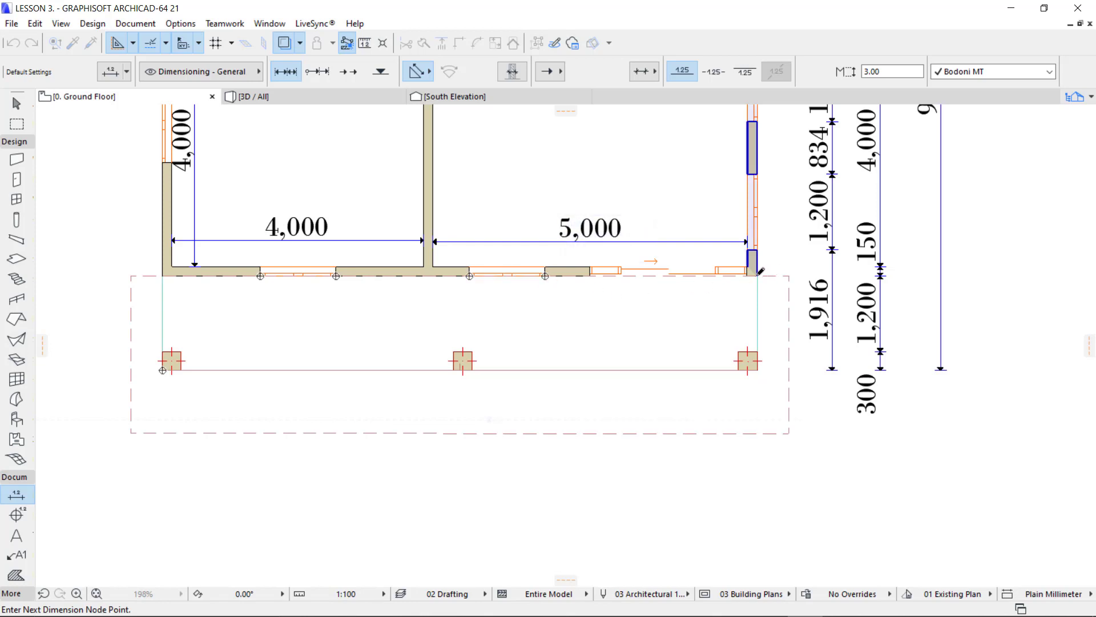
{"action": "scroll", "coordinate": [619, 308], "scroll_direction": "down", "scroll_amount": 2}
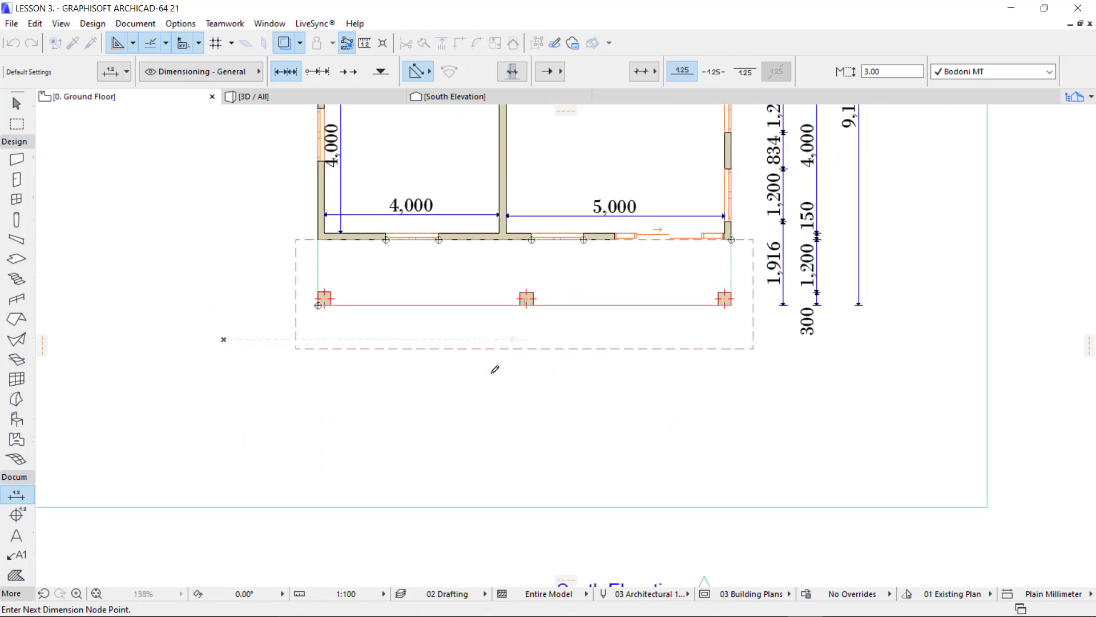
{"action": "double_click", "coordinate": [537, 336]}
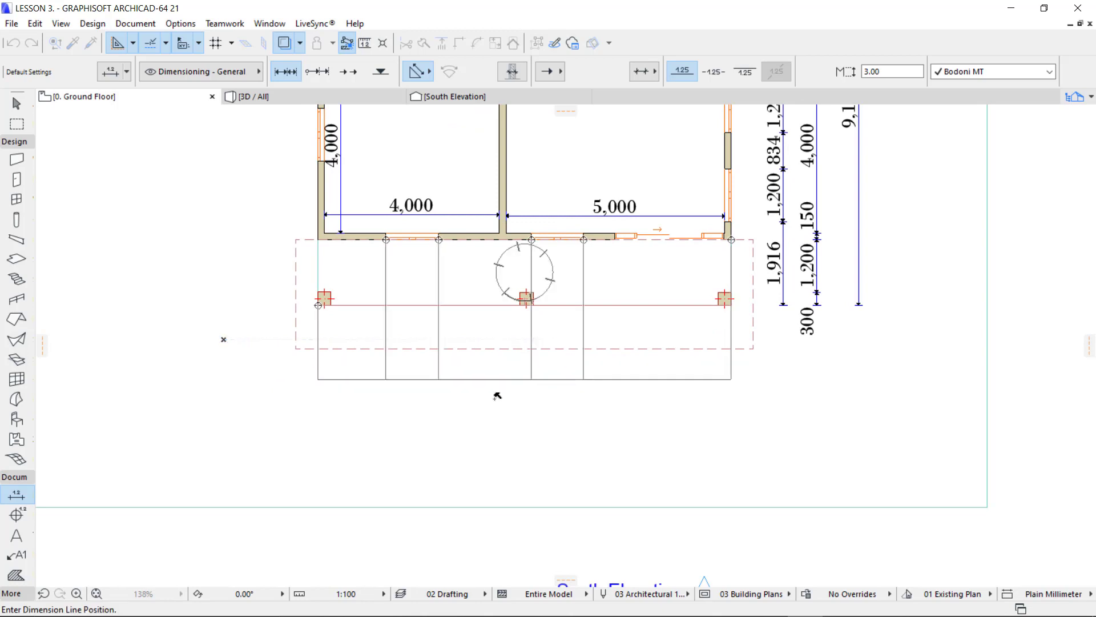
{"action": "left_click", "coordinate": [518, 381]}
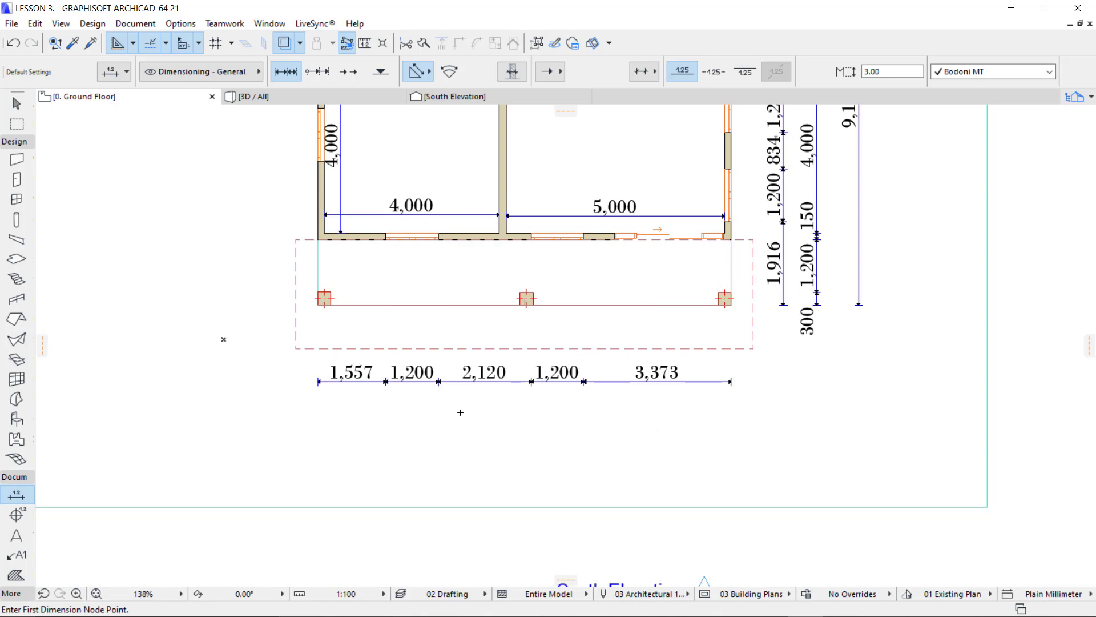
Step: Dimension the widths of the three porch columns and the gaps between them, placing the chain below the lower window chain
{"action": "middle_click_drag", "start_coordinate": [460, 412], "coordinate": [281, 384]}
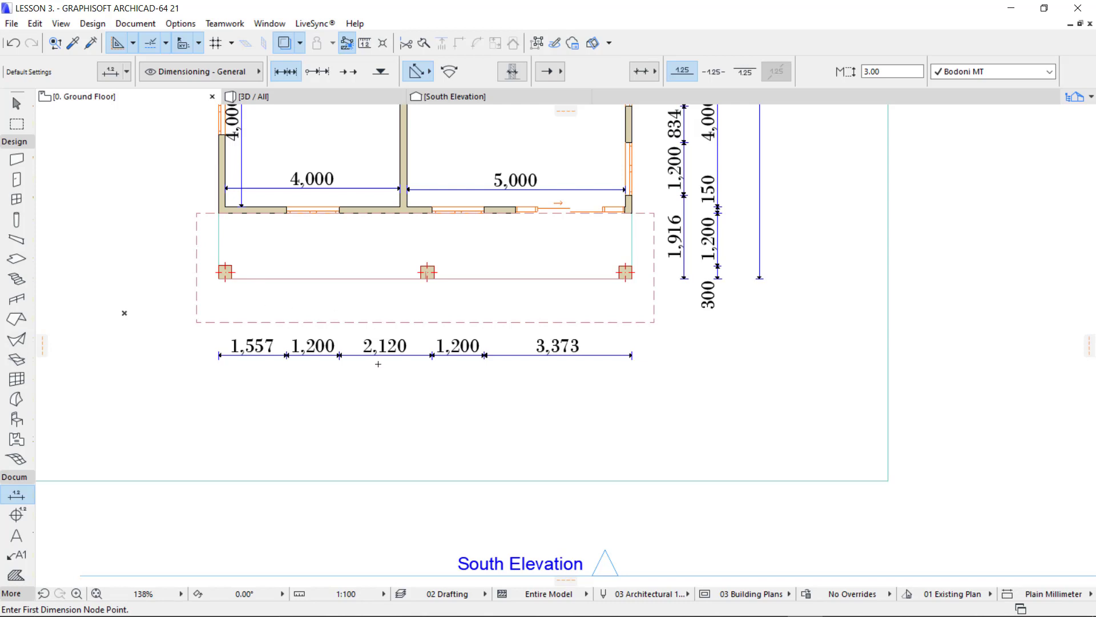
{"action": "middle_click_drag", "start_coordinate": [348, 366], "coordinate": [351, 336]}
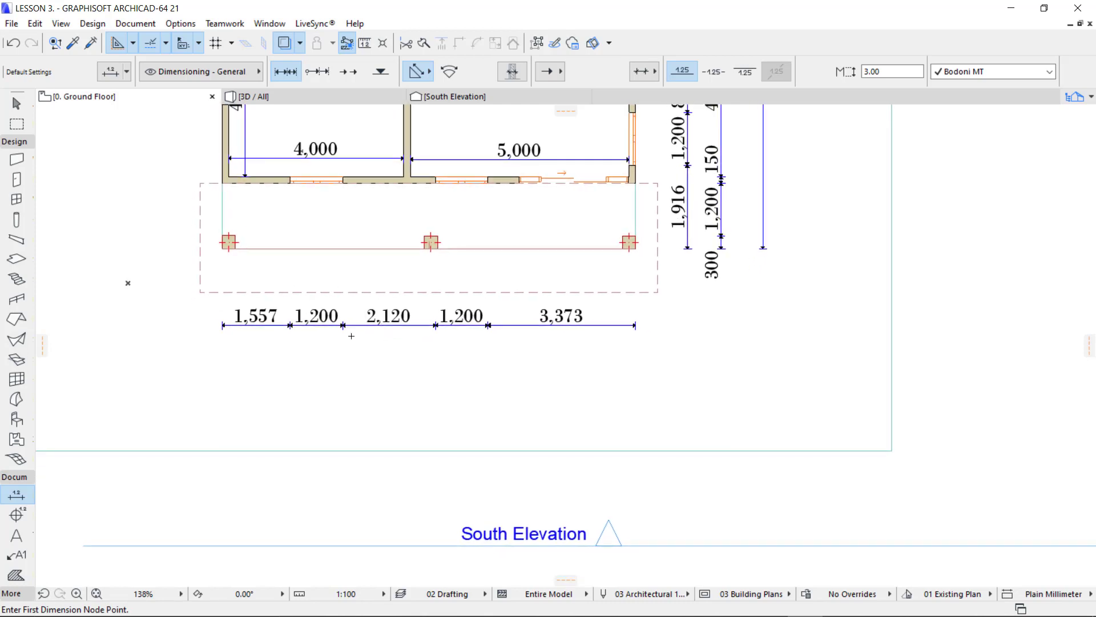
{"action": "left_click", "coordinate": [236, 249]}
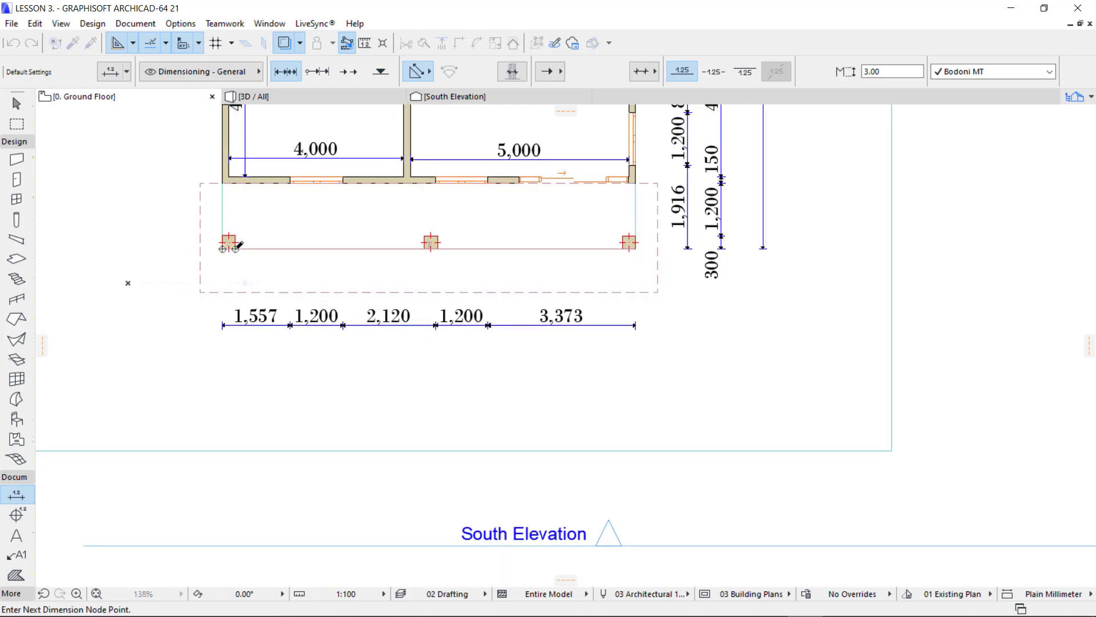
{"action": "left_click", "coordinate": [425, 248]}
{"action": "left_click", "coordinate": [438, 248]}
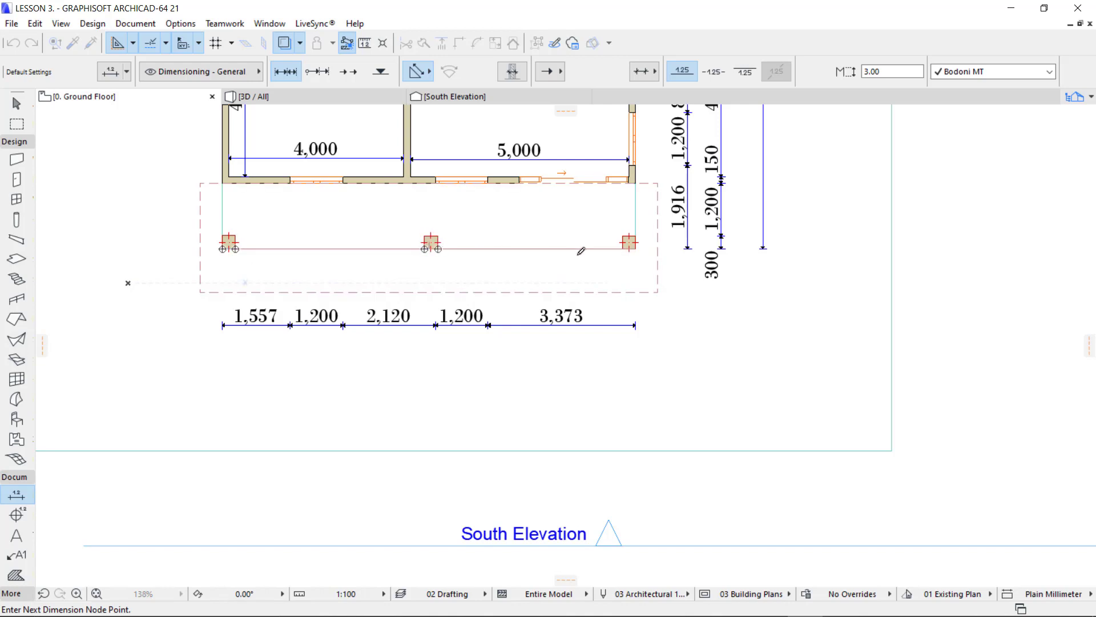
{"action": "left_click", "coordinate": [622, 249]}
{"action": "left_click", "coordinate": [635, 249]}
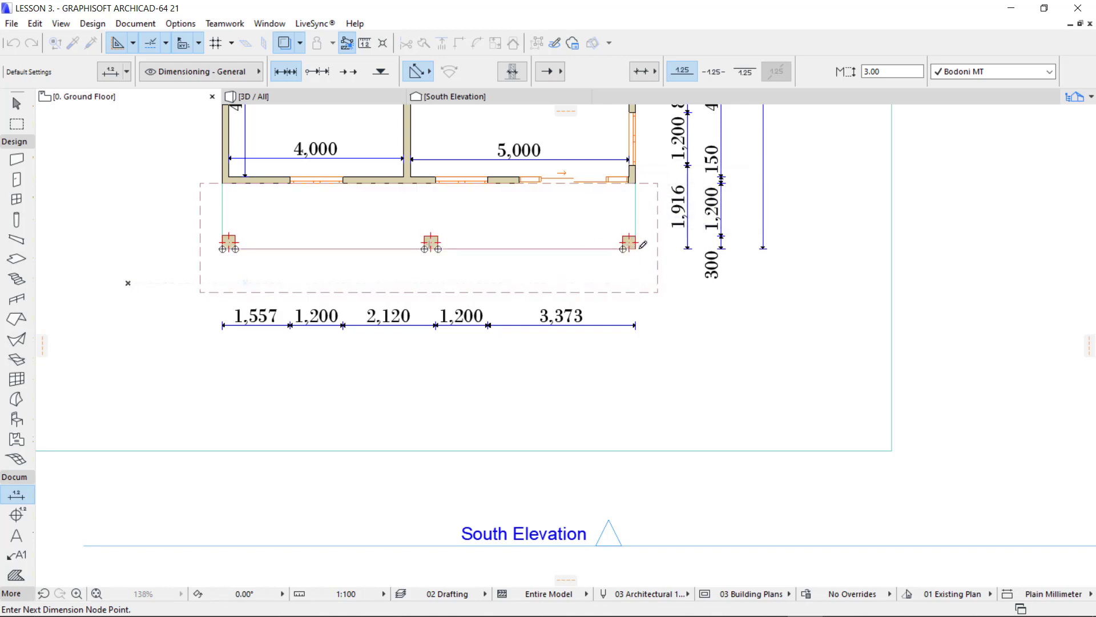
{"action": "double_click", "coordinate": [520, 268]}
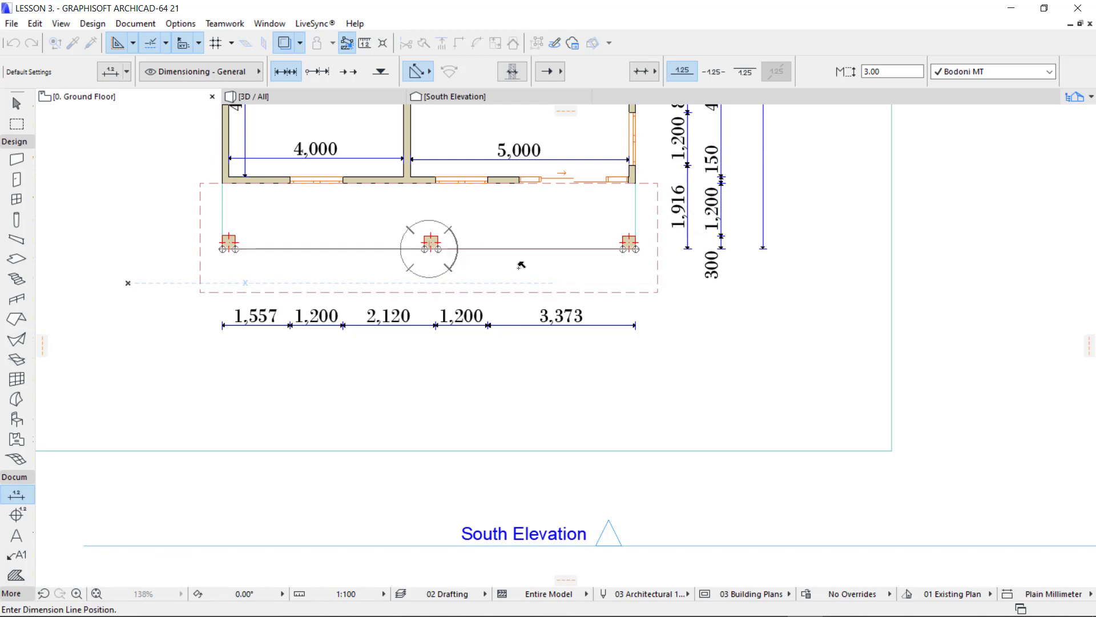
{"action": "left_click", "coordinate": [496, 363]}
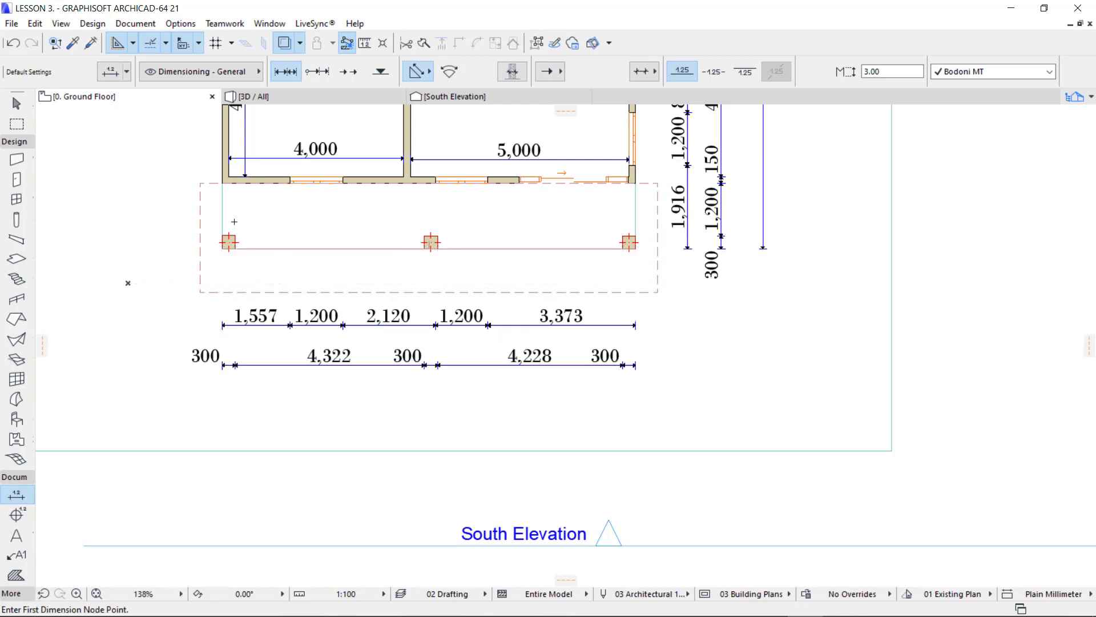
Step: Dimension the overall width between the outer corners of the left and right porch columns, placing the line below the column chain
{"action": "left_click", "coordinate": [223, 249]}
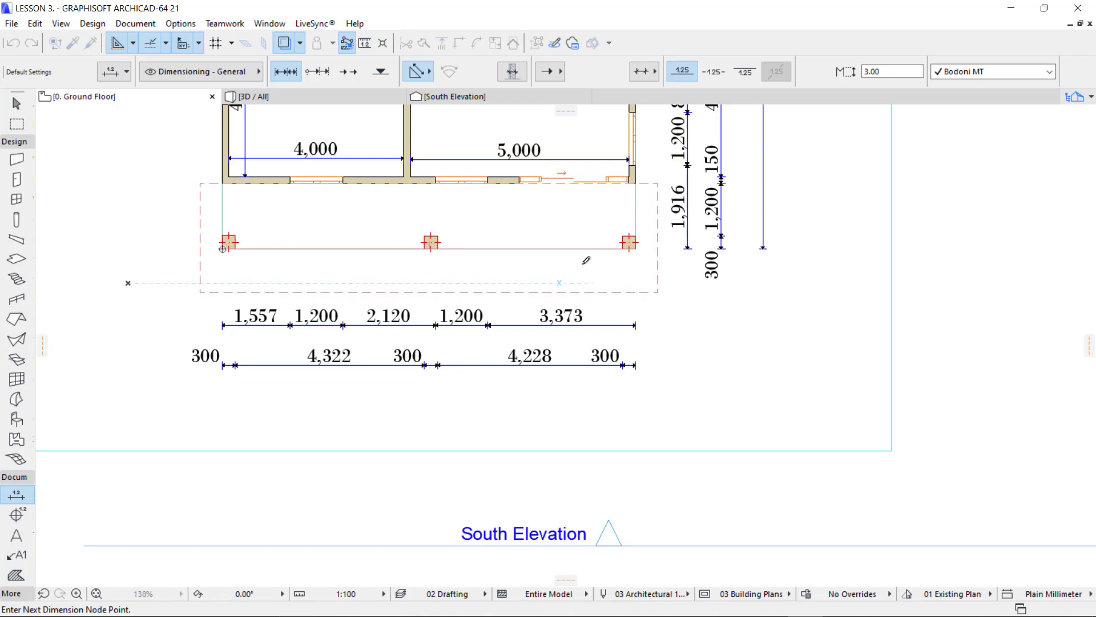
{"action": "left_click", "coordinate": [636, 249]}
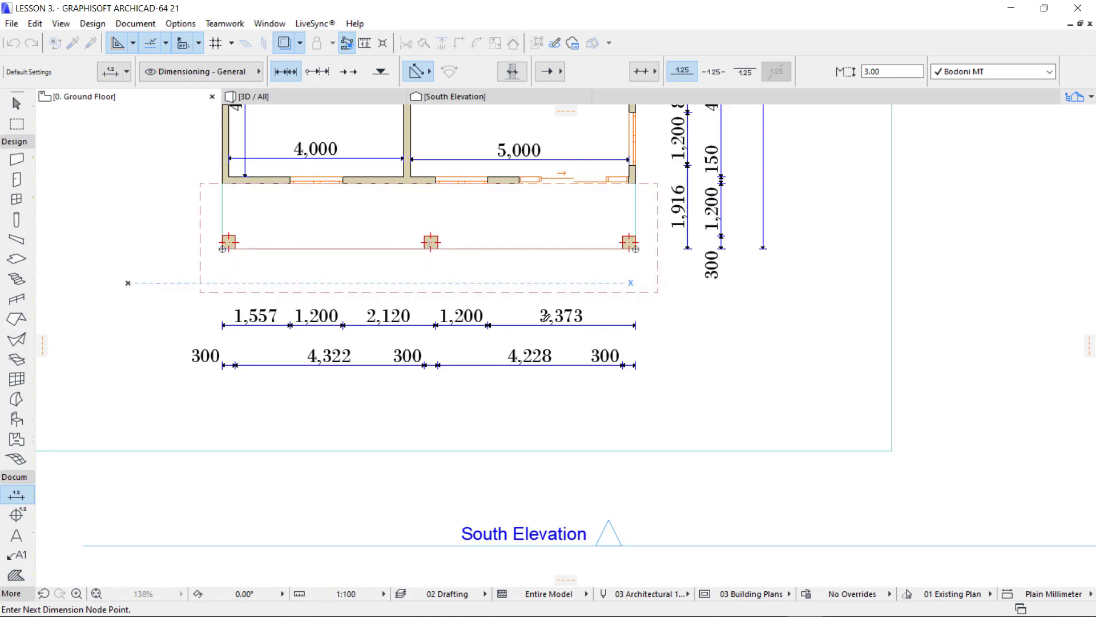
{"action": "double_click", "coordinate": [427, 386]}
{"action": "left_click", "coordinate": [427, 386]}
Step: Start a chain on the plan's left side, marking the porch column's lower and upper outer corners and both edges of the lower window
{"action": "scroll", "coordinate": [427, 387], "scroll_direction": "down", "scroll_amount": 2}
{"action": "middle_click_drag", "start_coordinate": [323, 233], "coordinate": [430, 280]}
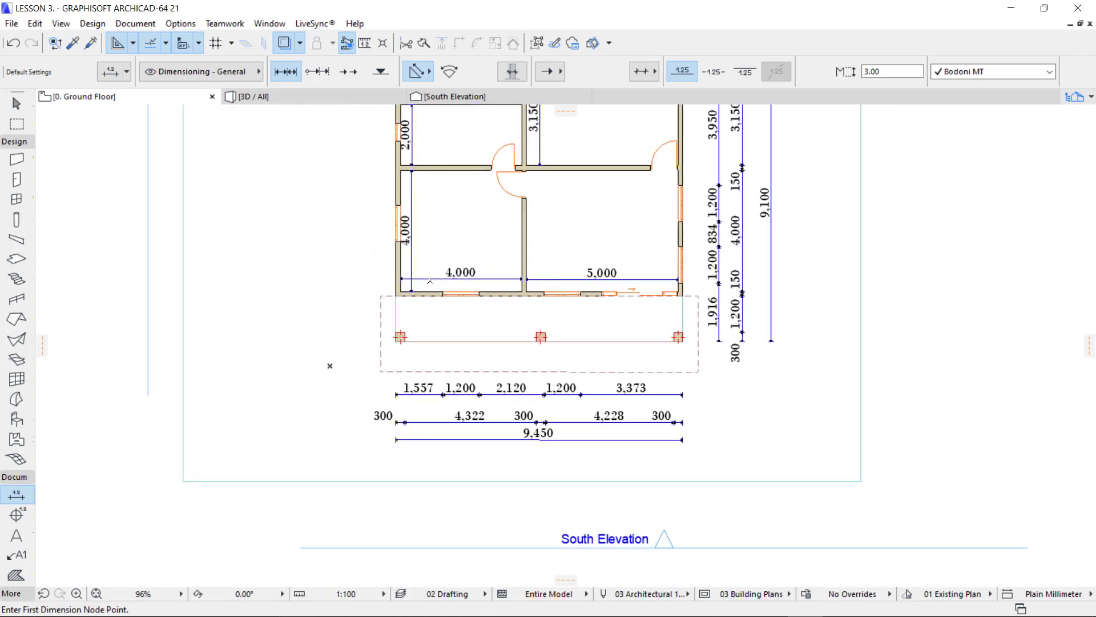
{"action": "scroll", "coordinate": [397, 330], "scroll_direction": "up", "scroll_amount": 3}
{"action": "left_click", "coordinate": [395, 342]}
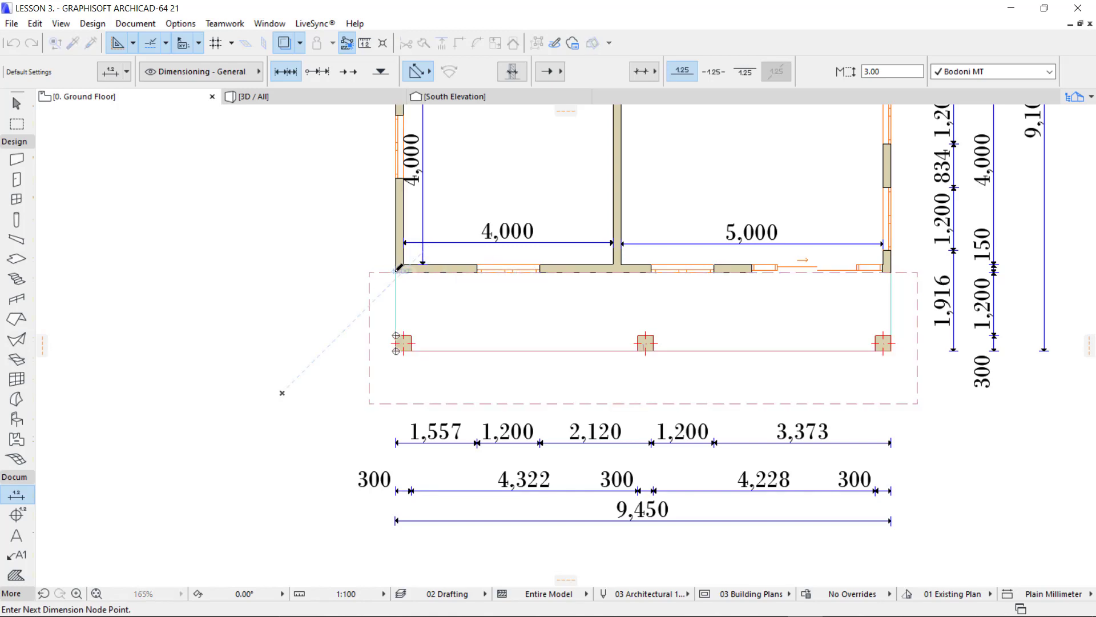
{"action": "middle_click_drag", "start_coordinate": [410, 262], "coordinate": [448, 374]}
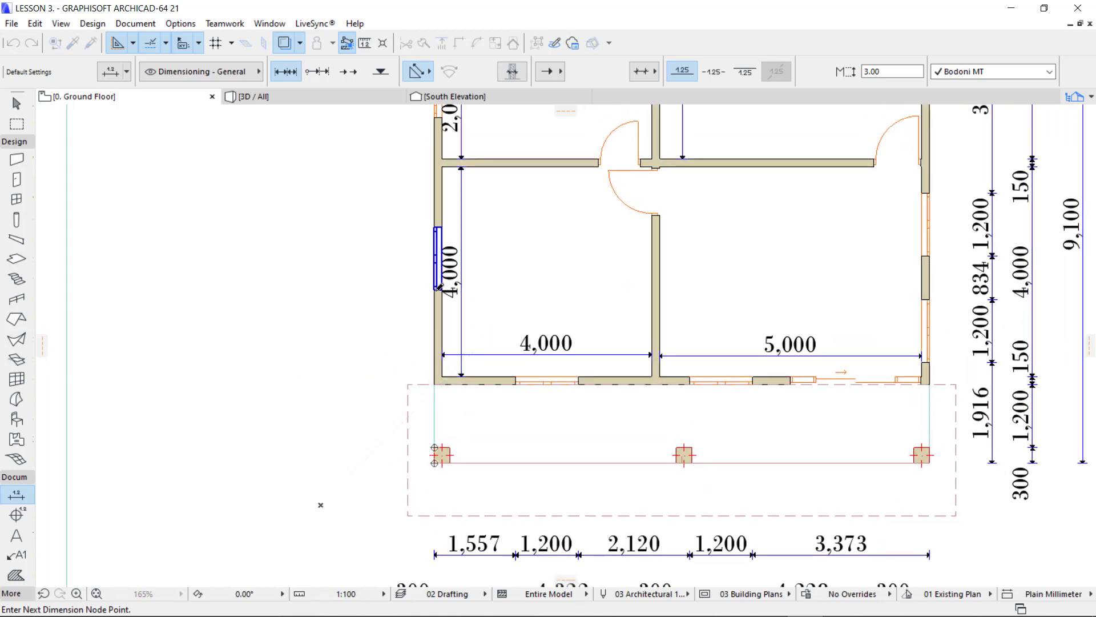
{"action": "scroll", "coordinate": [451, 220], "scroll_direction": "up", "scroll_amount": 3}
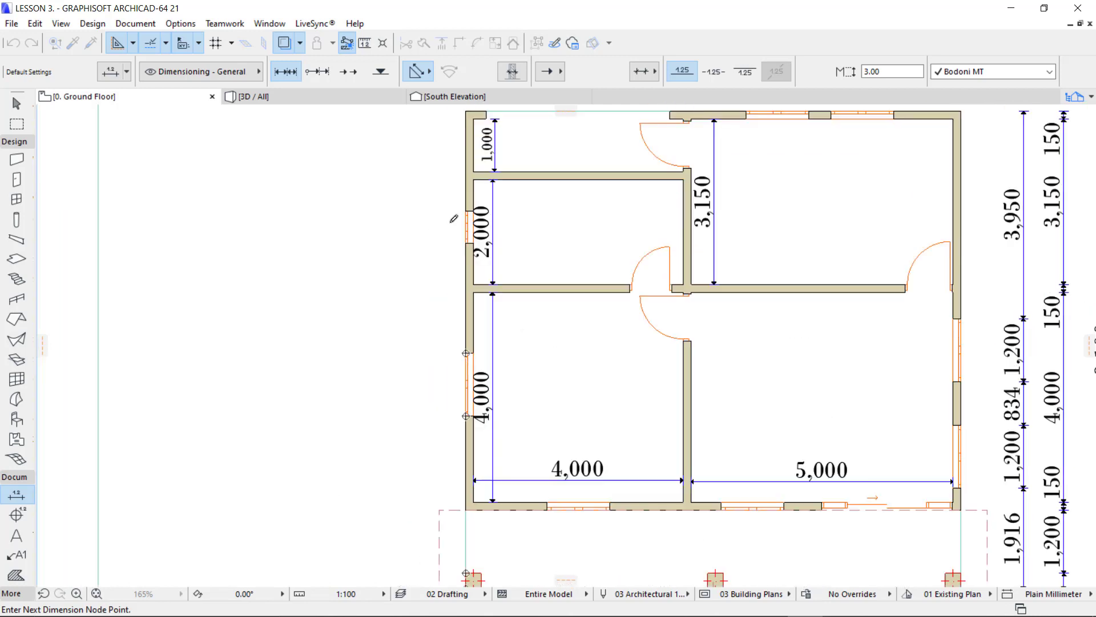
Step: Add both edges of the upper left window and the upper left house corner, and place the chain line outside the left wall
{"action": "left_click", "coordinate": [466, 243]}
{"action": "scroll", "coordinate": [468, 206], "scroll_direction": "down", "scroll_amount": 2}
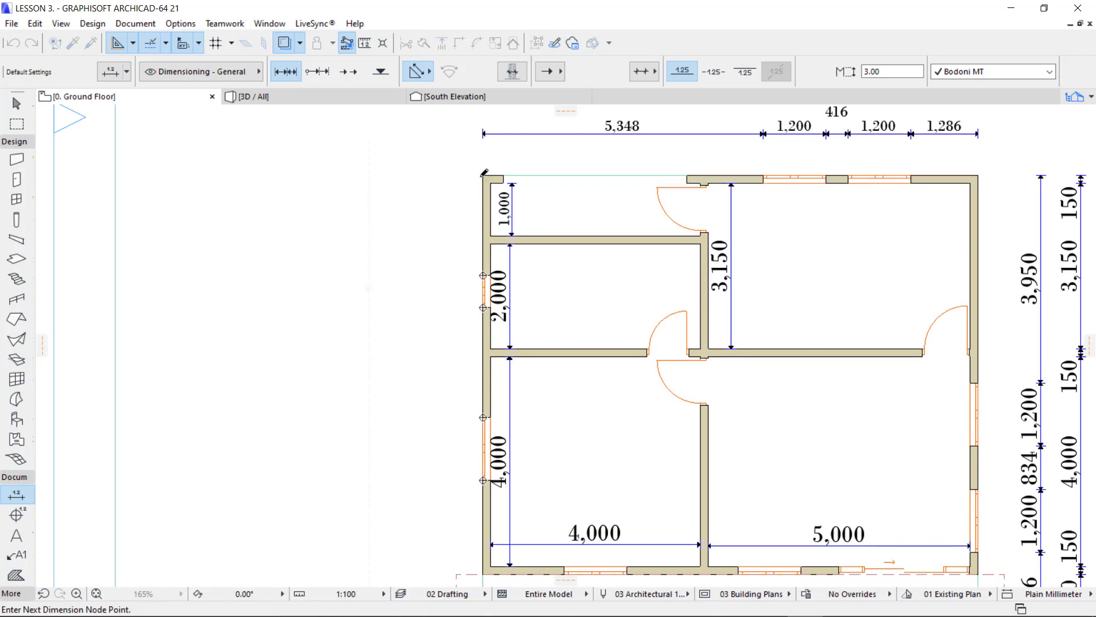
{"action": "middle_click_drag", "start_coordinate": [440, 194], "coordinate": [425, 212]}
{"action": "double_click", "coordinate": [427, 210]}
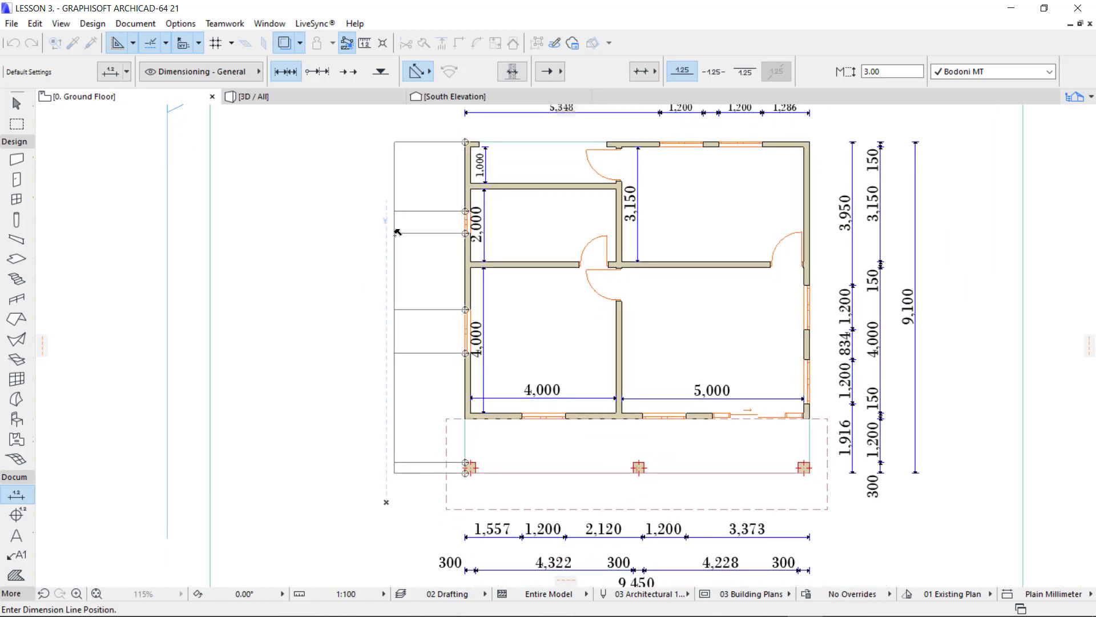
{"action": "left_click", "coordinate": [404, 232]}
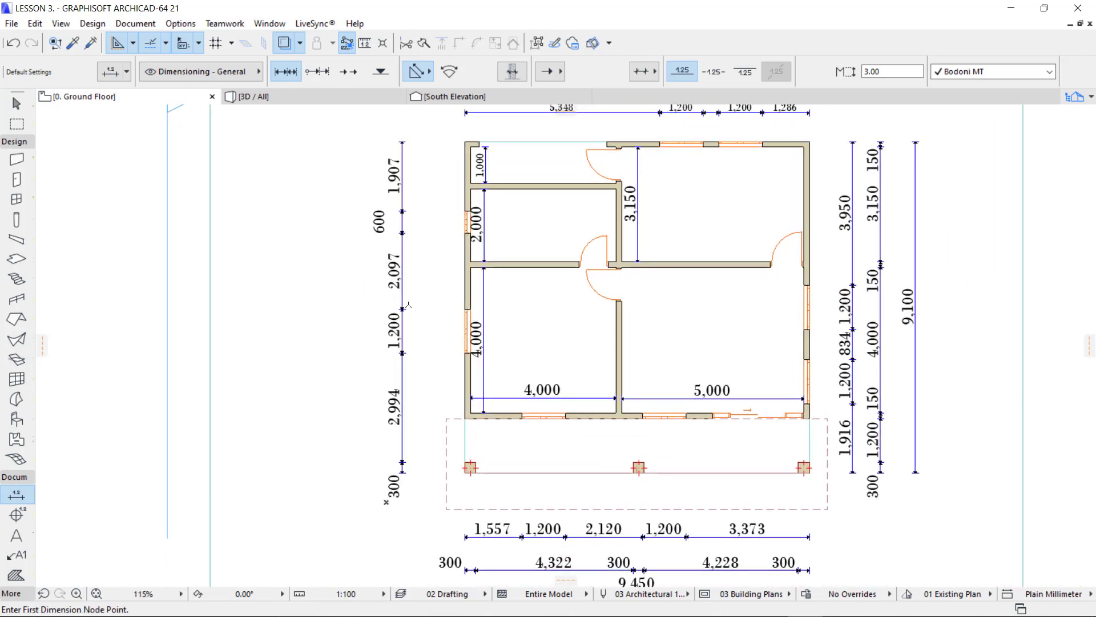
Step: Dimension the overall depth from the left porch column's outer corner to the upper left house corner, placing the line outside the window chain
{"action": "left_click", "coordinate": [466, 472]}
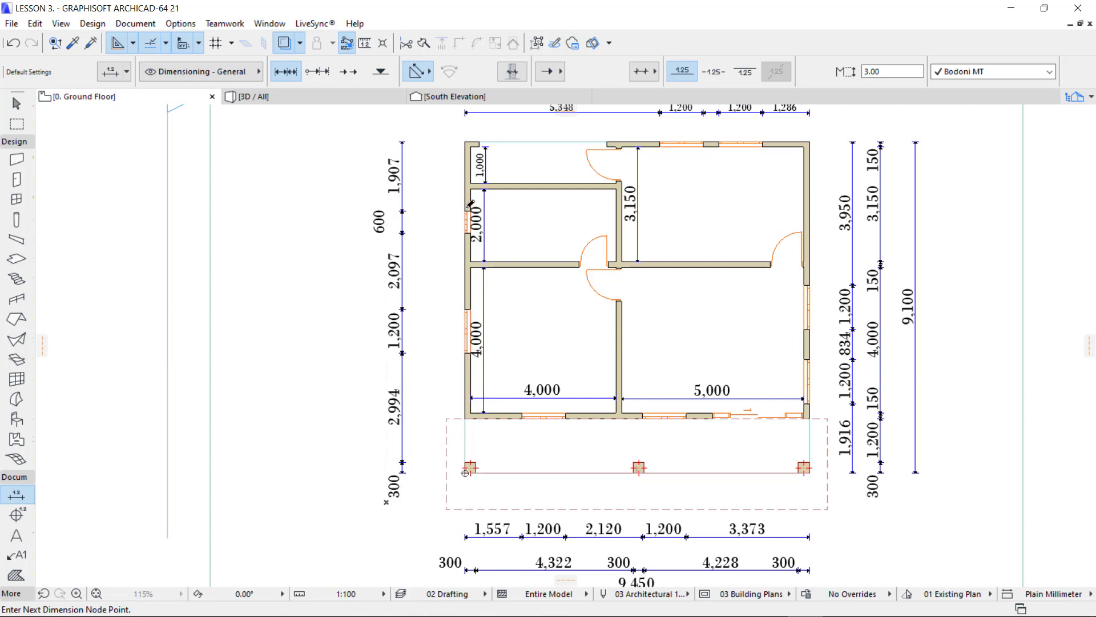
{"action": "left_click", "coordinate": [465, 141]}
{"action": "double_click", "coordinate": [438, 179]}
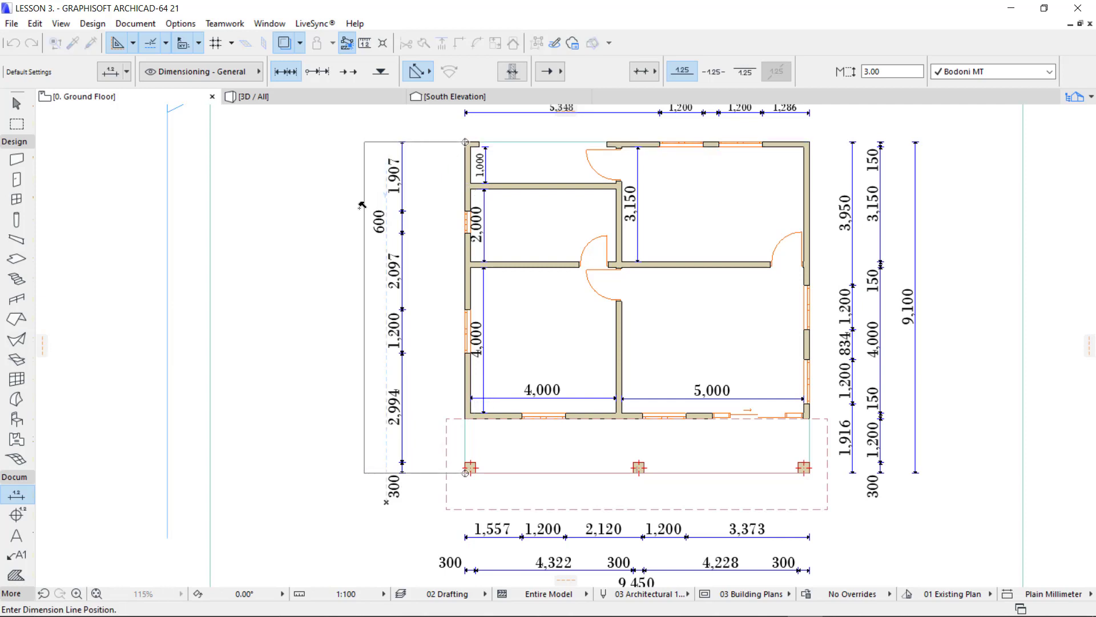
{"action": "left_click", "coordinate": [361, 301]}
{"action": "scroll", "coordinate": [240, 301], "scroll_direction": "down", "scroll_amount": 2}
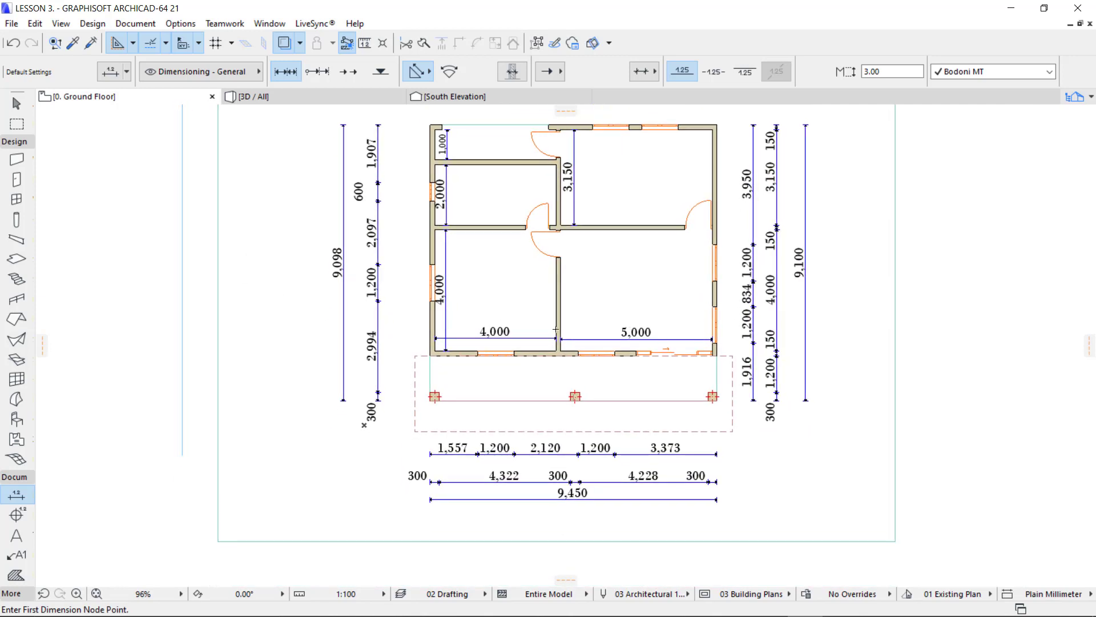
{"action": "scroll", "coordinate": [485, 314], "scroll_direction": "down", "scroll_amount": 1}
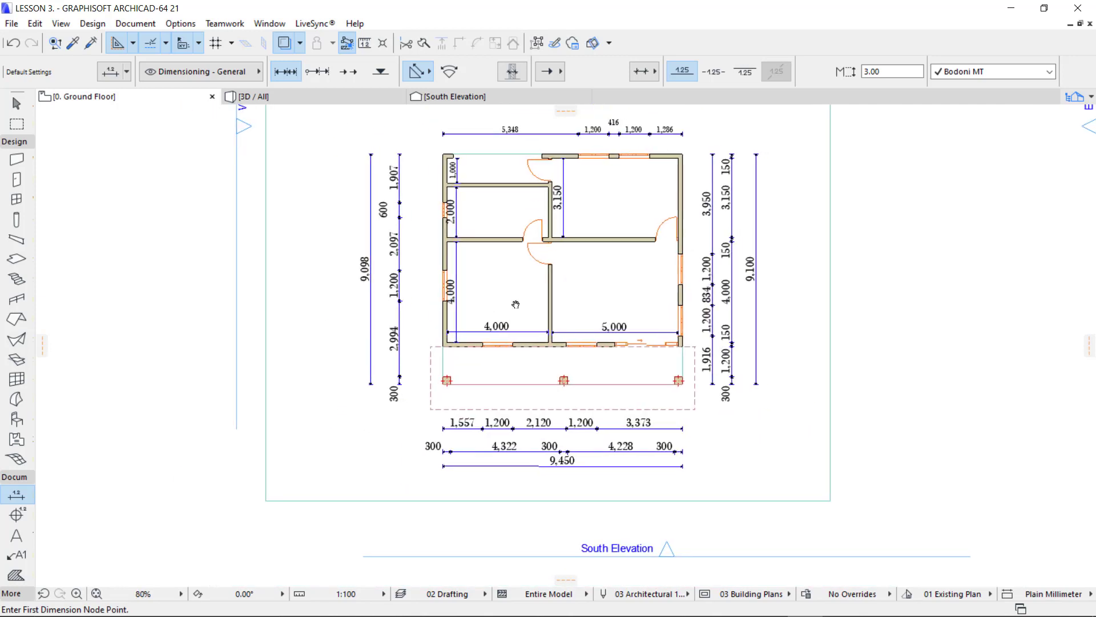
{"action": "mouse_move", "coordinate": [543, 298]}
{"action": "middle_mouse_down"}
{"action": "mouse_move", "coordinate": [516, 318]}
{"action": "mouse_move", "coordinate": [516, 350]}
{"action": "middle_mouse_up"}
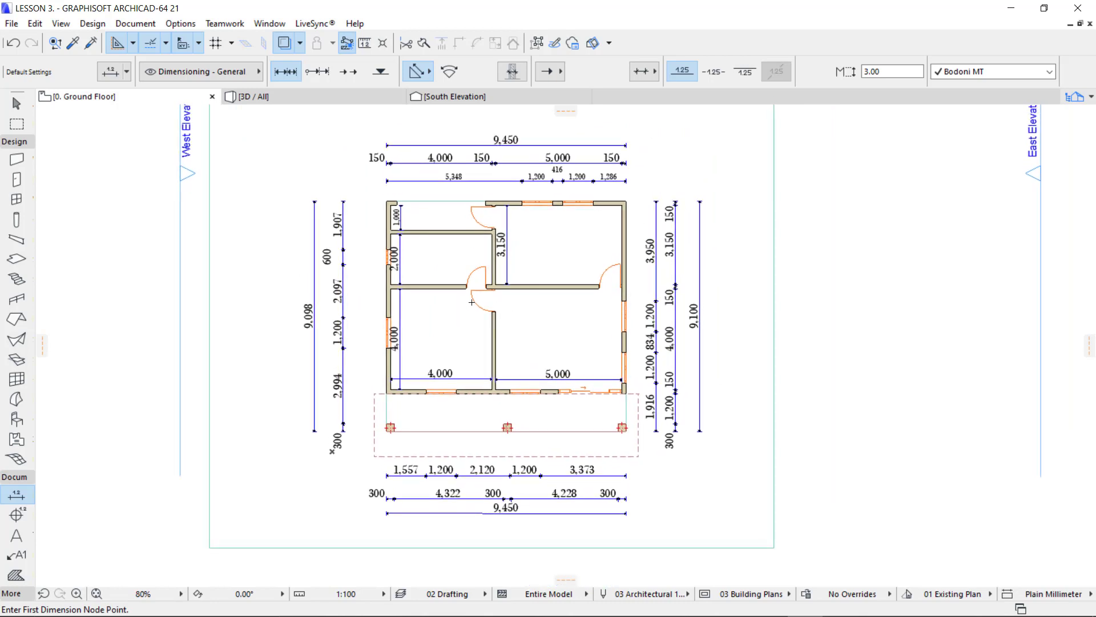